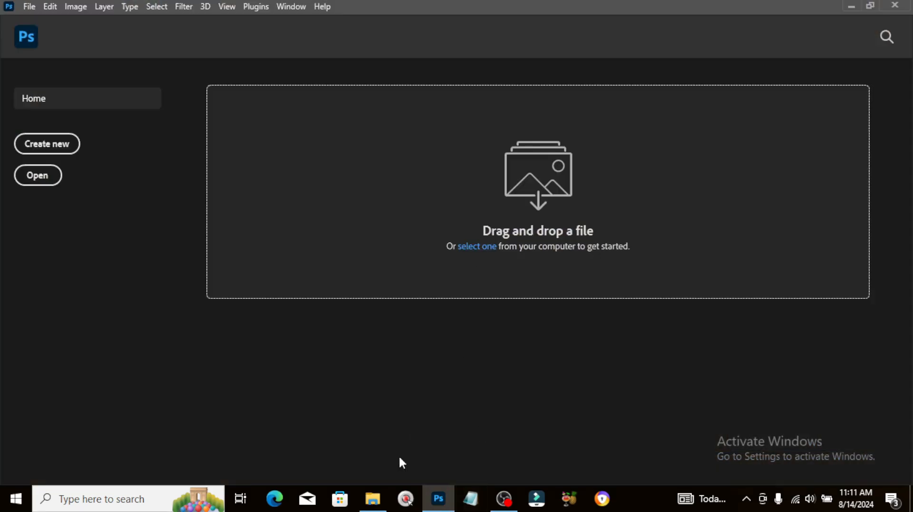
Open the assets subfolder in File Explorer and look over the image files supplied for the flyer.
{"action": "left_click", "coordinate": [372, 498]}
{"action": "left_click", "coordinate": [373, 498]}
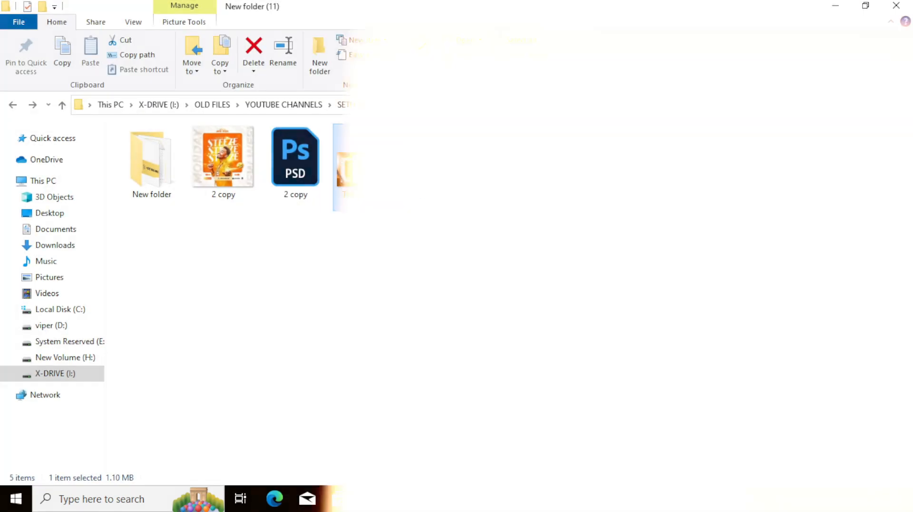
{"action": "left_click", "coordinate": [373, 499]}
{"action": "double_click", "coordinate": [154, 175]}
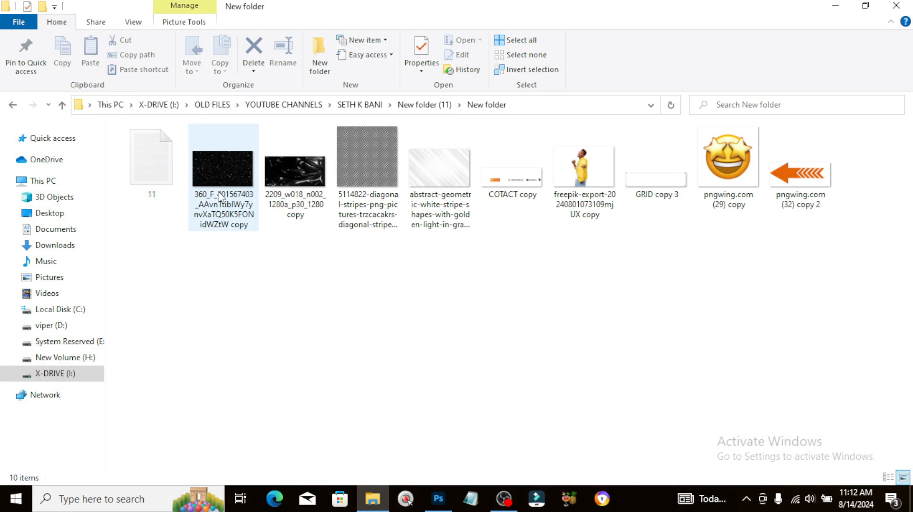
{"action": "left_click", "coordinate": [288, 176]}
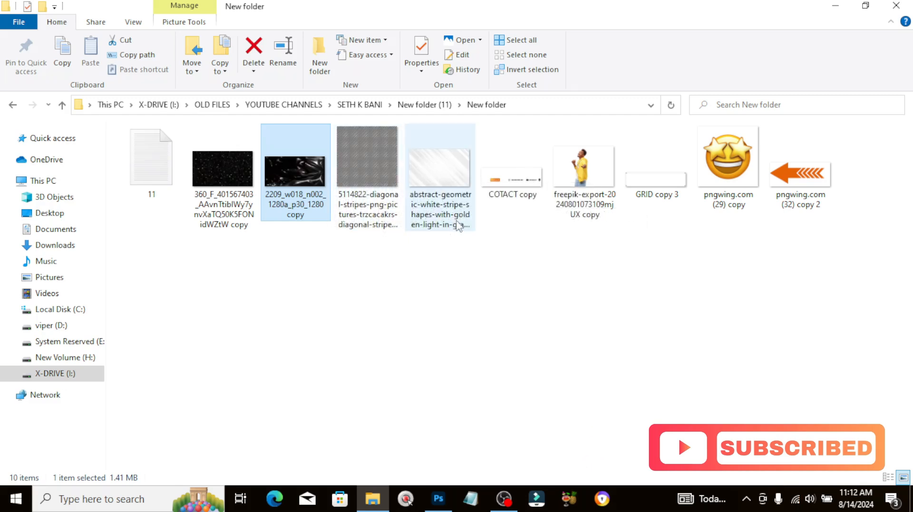
{"action": "left_click", "coordinate": [576, 183]}
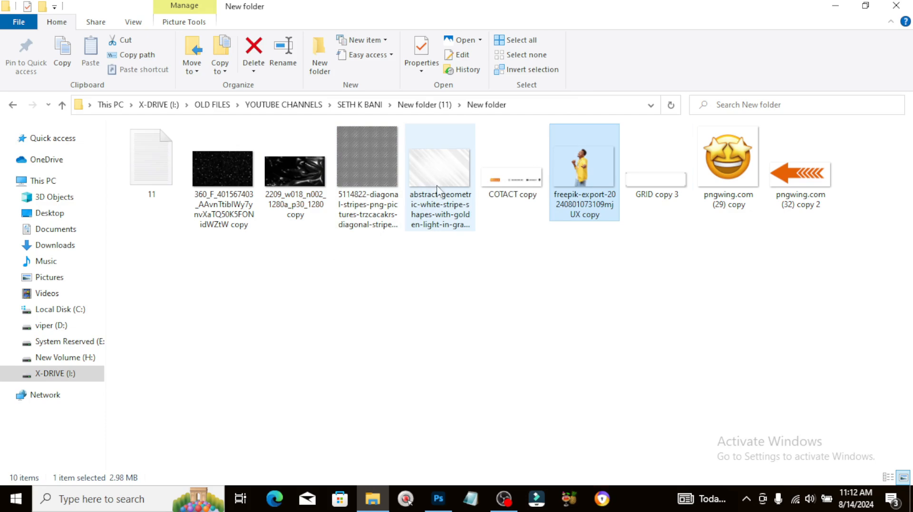
Open the text file 11 and examine the flyer wording in it.
{"action": "double_click", "coordinate": [145, 159]}
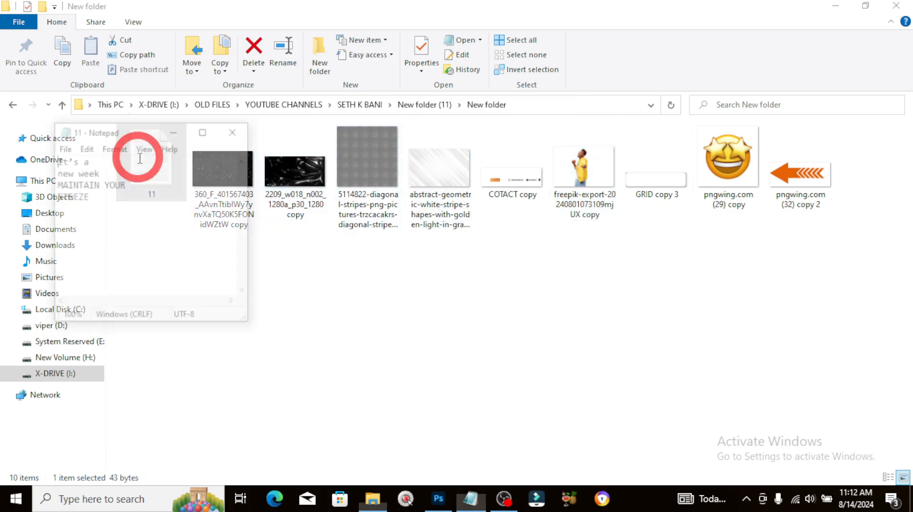
{"action": "left_click_drag", "start_coordinate": [123, 200], "coordinate": [17, 157]}
{"action": "left_click", "coordinate": [339, 188]}
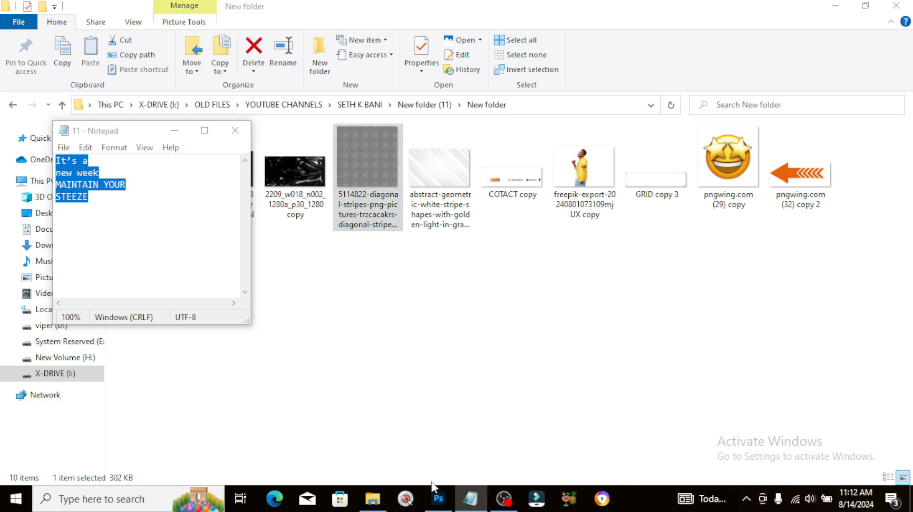
Switch to Photoshop and create a 2000 x 2000 px, 300 ppi RGB document named WEEKLY FLYER with a white background.
{"action": "left_click", "coordinate": [438, 498]}
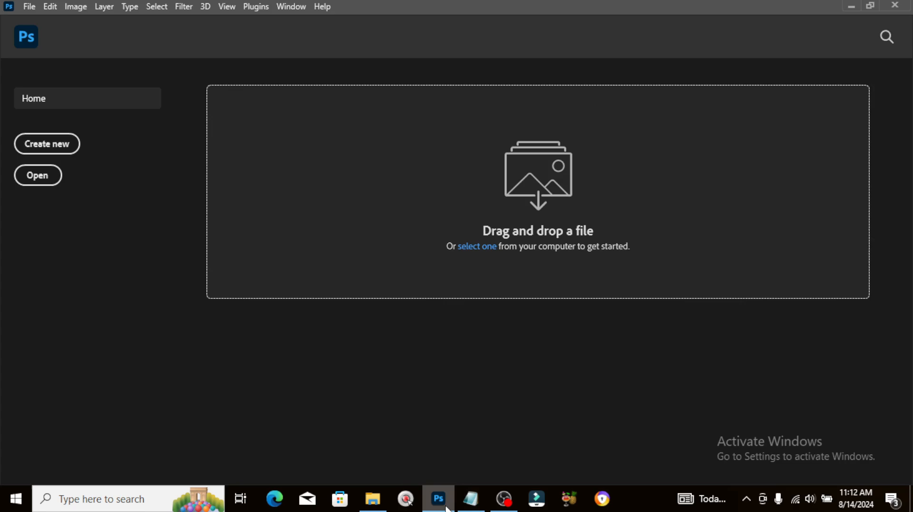
{"action": "key", "text": "ctrl+n"}
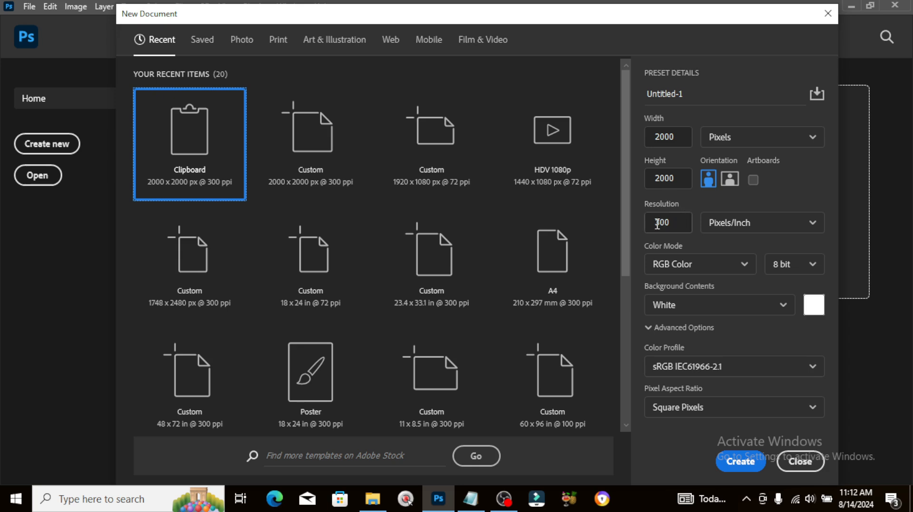
{"action": "left_click", "coordinate": [693, 93]}
{"action": "type", "text": "W"}
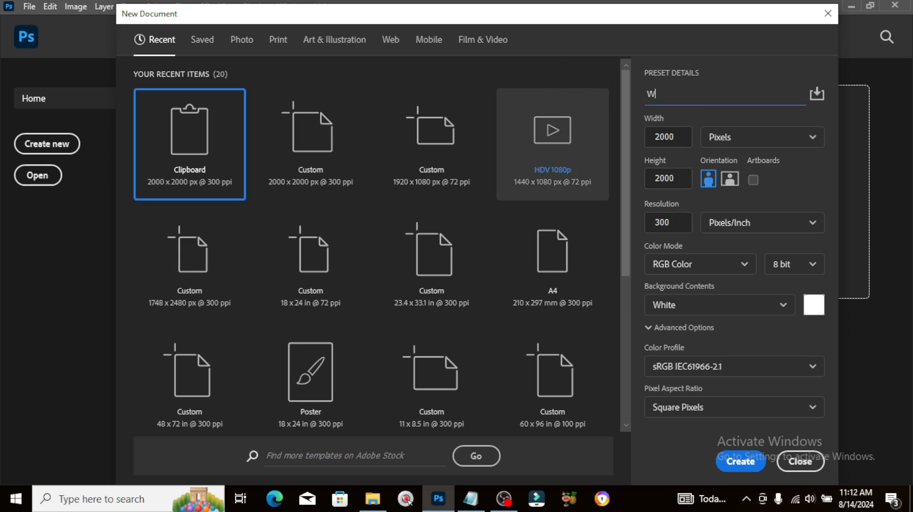
{"action": "type", "text": "EEKLY"}
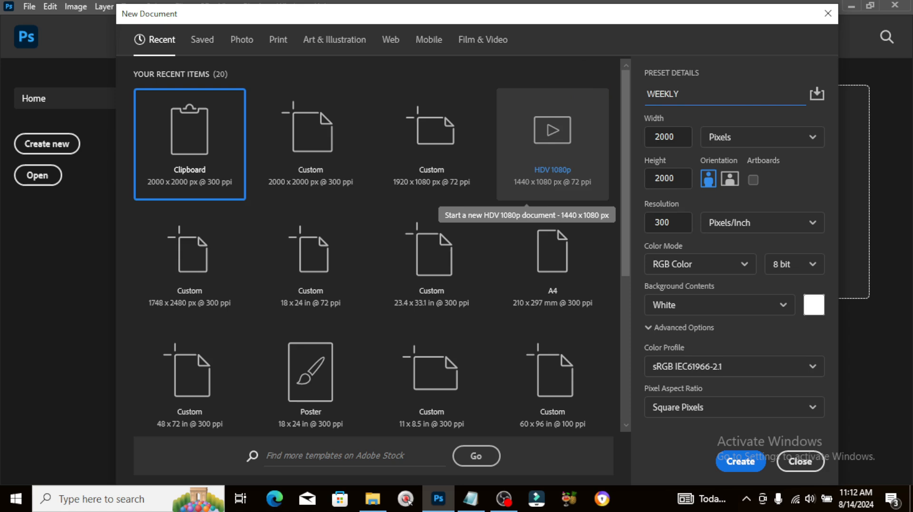
{"action": "type", "text": " FLYER"}
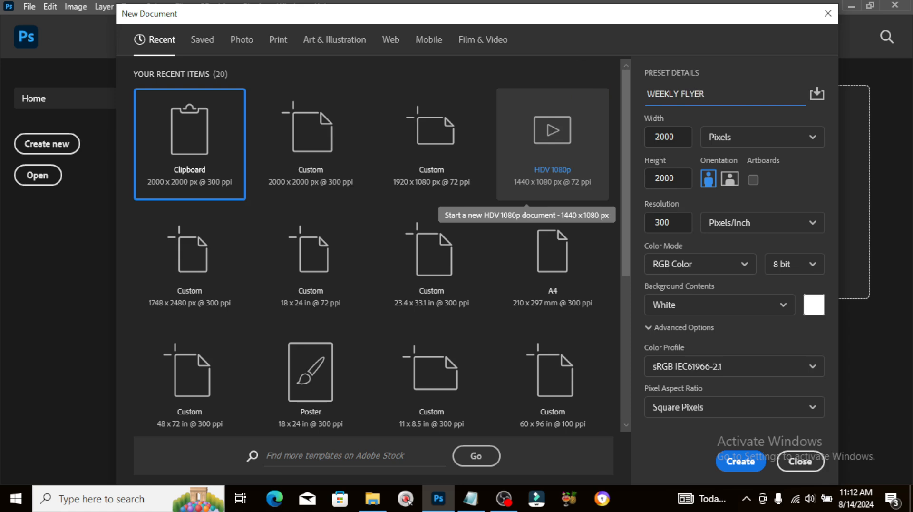
{"action": "left_click", "coordinate": [733, 463]}
Add a guide layout of 8 columns and 8 rows to the canvas, then toggle the guides off and back on.
{"action": "left_click", "coordinate": [224, 6]}
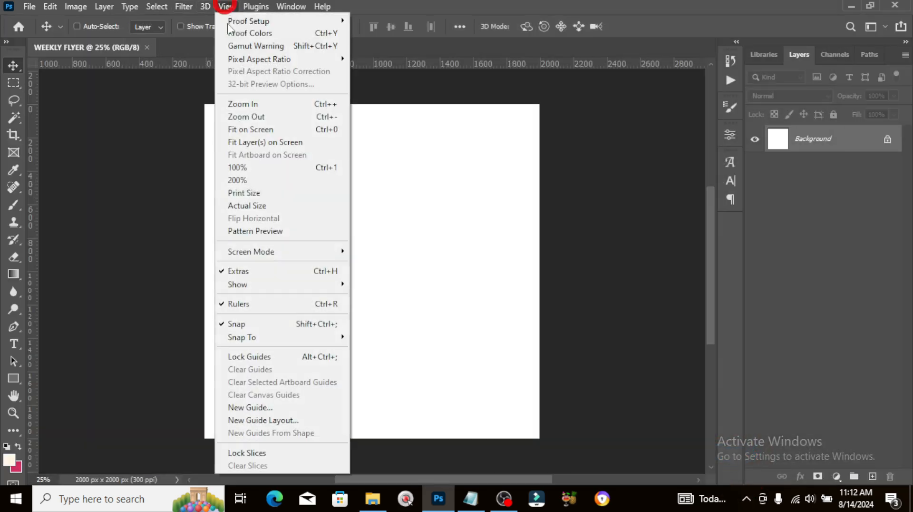
{"action": "left_click", "coordinate": [251, 420]}
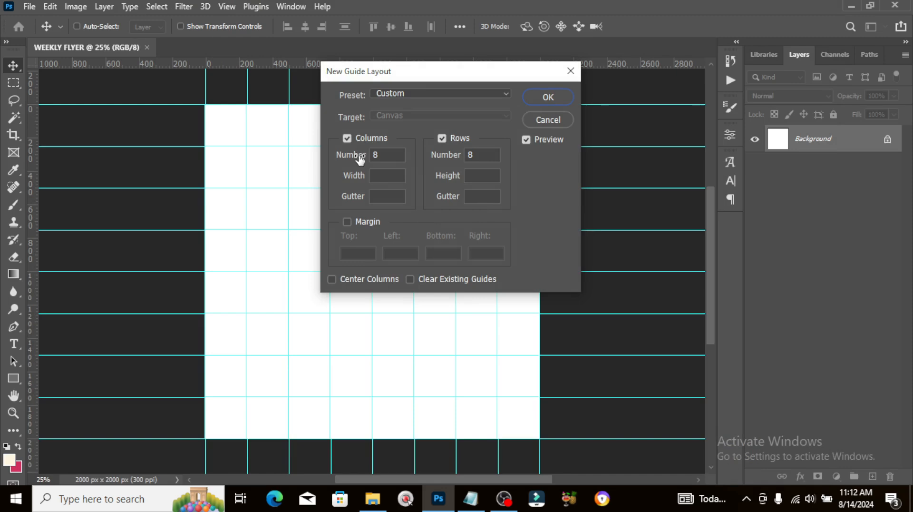
{"action": "left_click", "coordinate": [543, 99]}
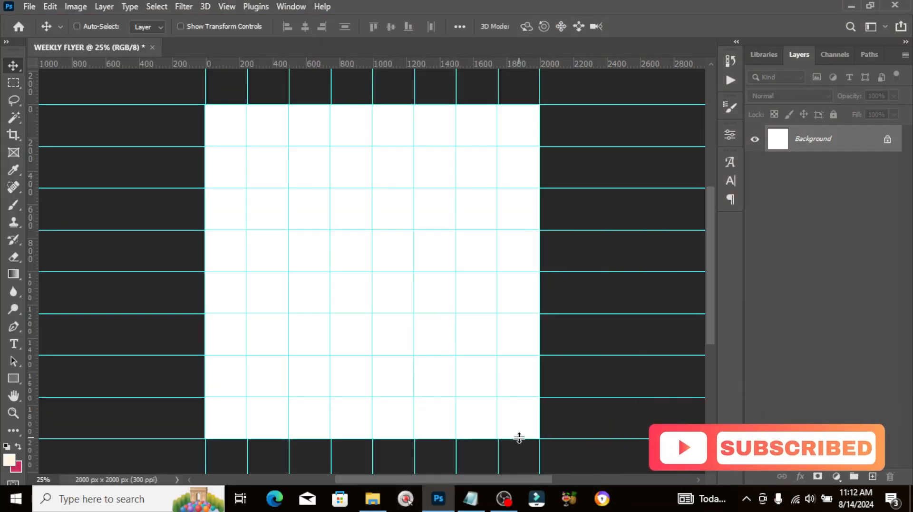
{"action": "key", "text": "ctrl+semicolon"}
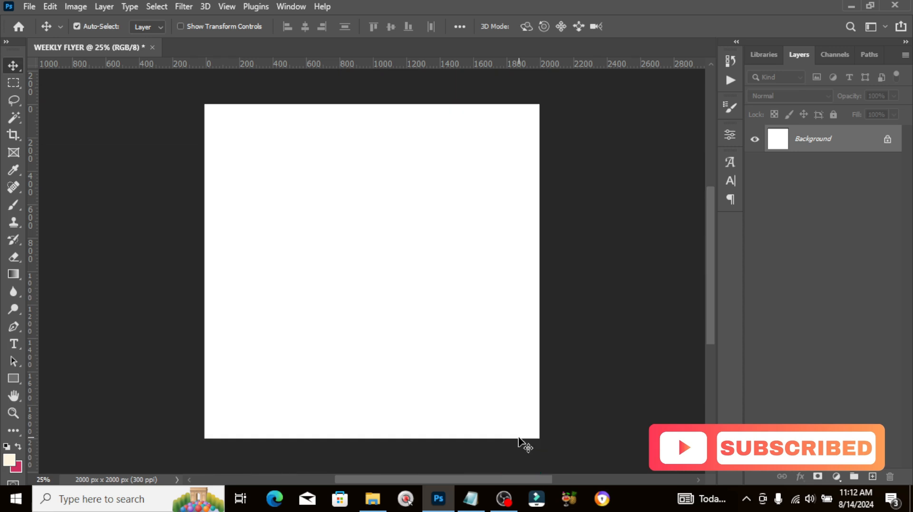
{"action": "key", "text": "ctrl+semicolon"}
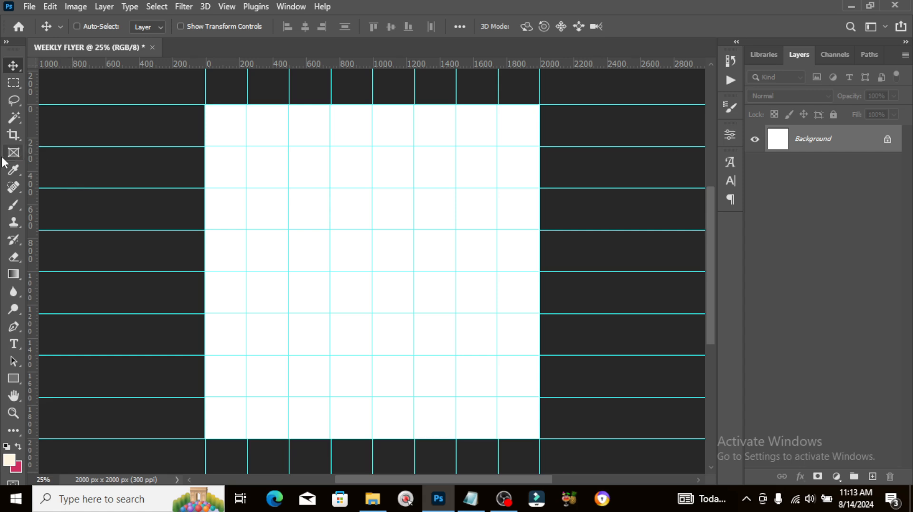
Draw an unfilled square about 1324 px wide with a 20 px stroke, starting at about X 306, Y 250 px.
{"action": "left_click", "coordinate": [19, 375]}
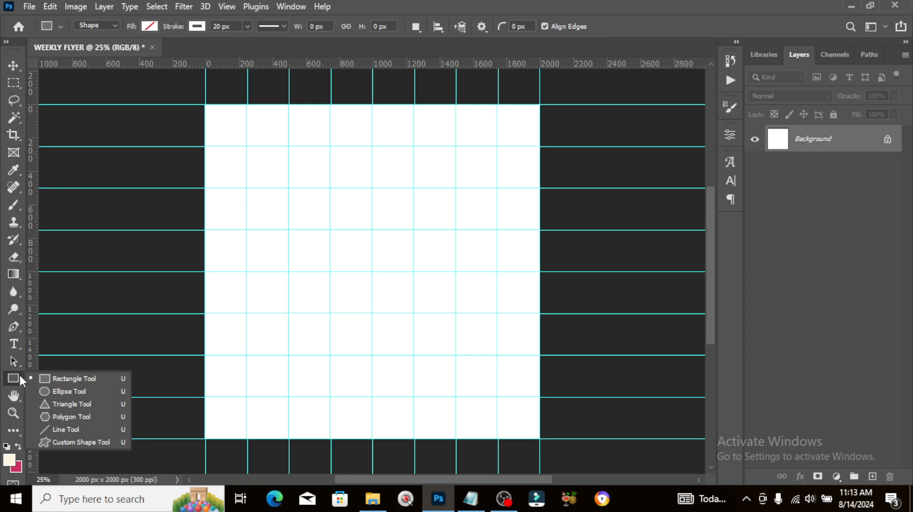
{"action": "left_click", "coordinate": [59, 378]}
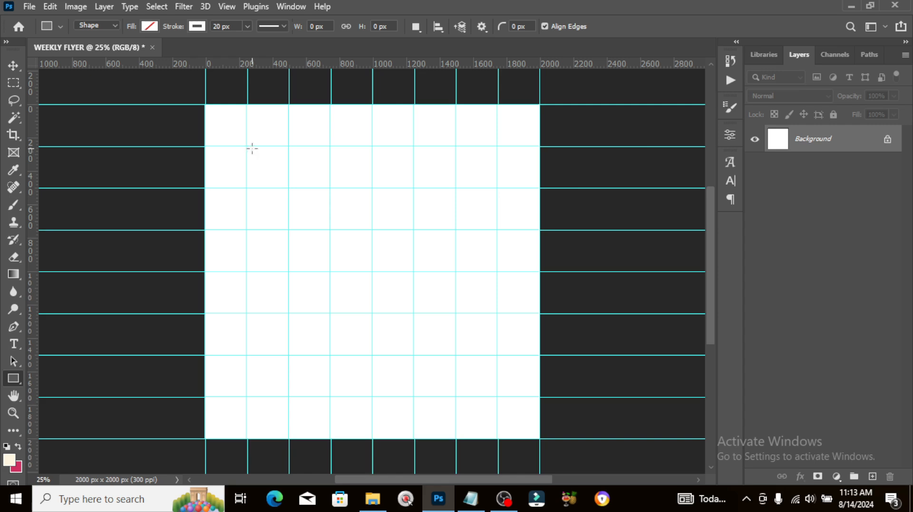
{"action": "left_click_drag", "start_coordinate": [256, 146], "coordinate": [477, 452]}
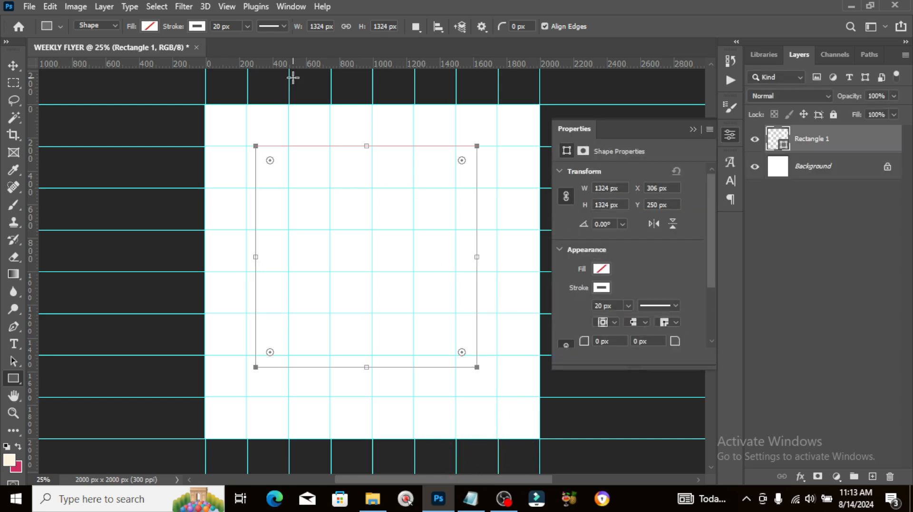
Nudge the square right to X 342 px so that it is centred horizontally on the canvas's middle guide.
{"action": "key", "text": "ctrl+plus"}
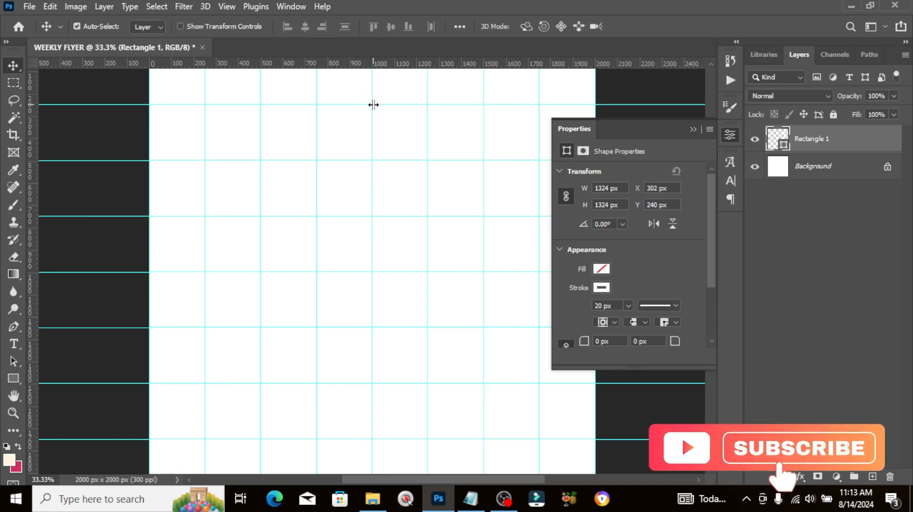
{"action": "key", "text": "ctrl+t"}
{"action": "key", "text": "Right"}
{"action": "key", "text": "Right"}
{"action": "key", "text": "Right"}
{"action": "key", "text": "Right"}
{"action": "key", "text": "Right"}
{"action": "key", "text": "Right"}
{"action": "key", "text": "Right"}
{"action": "key", "text": "Right"}
{"action": "key", "text": "Right"}
{"action": "key", "text": "Right"}
{"action": "key", "text": "Right"}
{"action": "key", "text": "Right"}
{"action": "key", "text": "Right"}
{"action": "key", "text": "Right"}
{"action": "key", "text": "Right"}
{"action": "key", "text": "Right"}
{"action": "key", "text": "Right"}
{"action": "key", "text": "Right"}
{"action": "key", "text": "Right"}
{"action": "key", "text": "Right"}
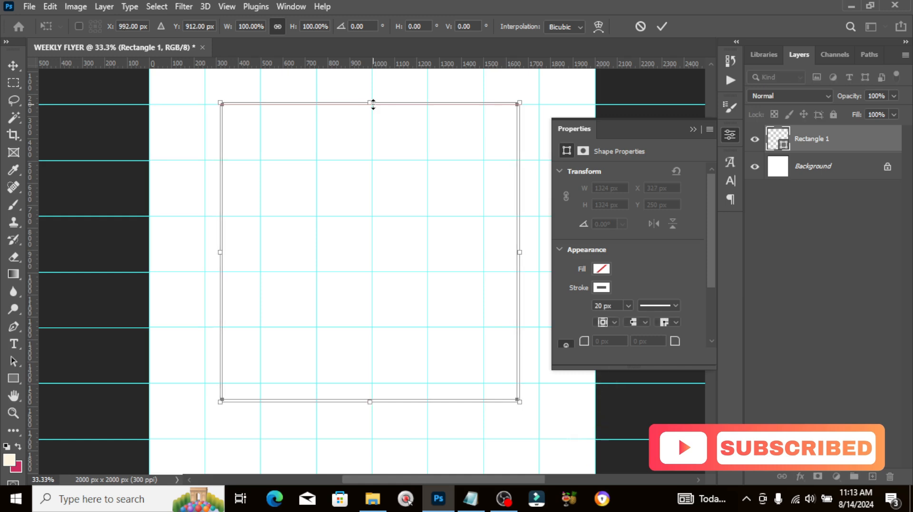
{"action": "key", "text": "Right"}
{"action": "key", "text": "Right"}
{"action": "key", "text": "Right"}
{"action": "key", "text": "Right"}
{"action": "key", "text": "Right"}
{"action": "key", "text": "Right"}
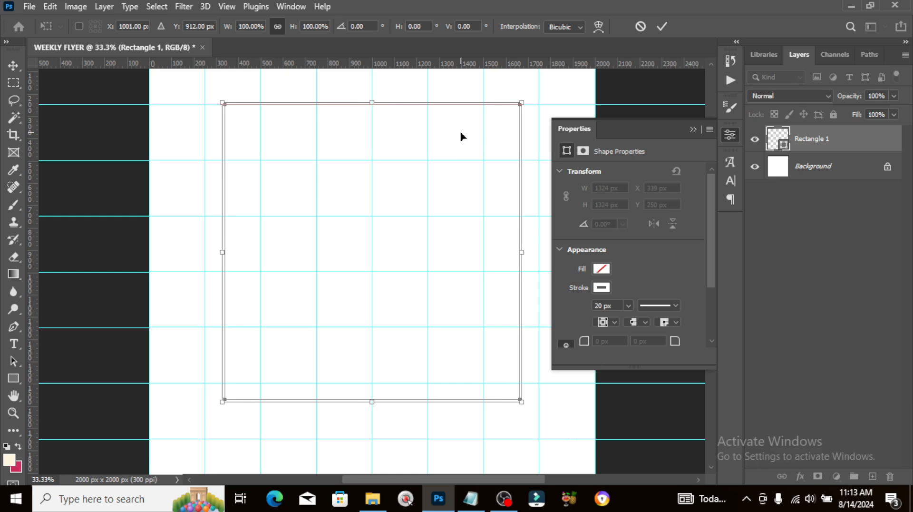
{"action": "key", "text": "Right"}
{"action": "key", "text": "Right"}
{"action": "key", "text": "Right"}
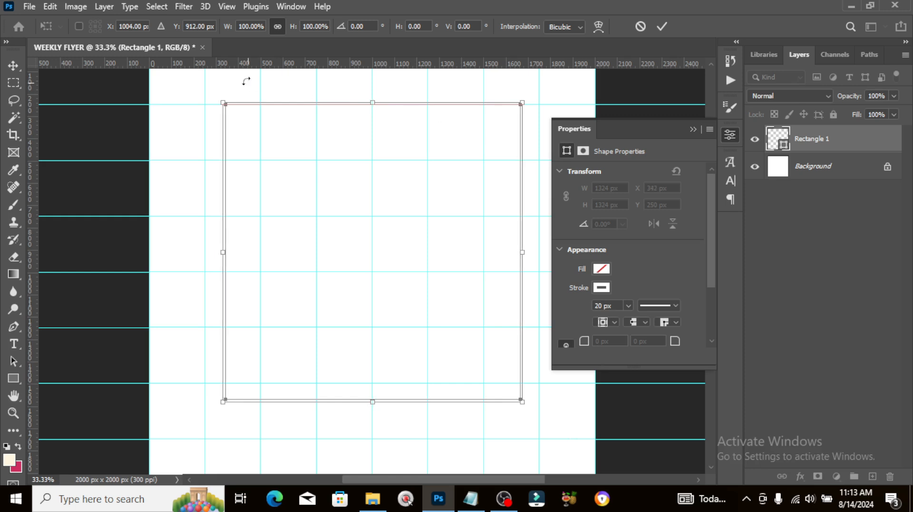
{"action": "key", "text": "Return"}
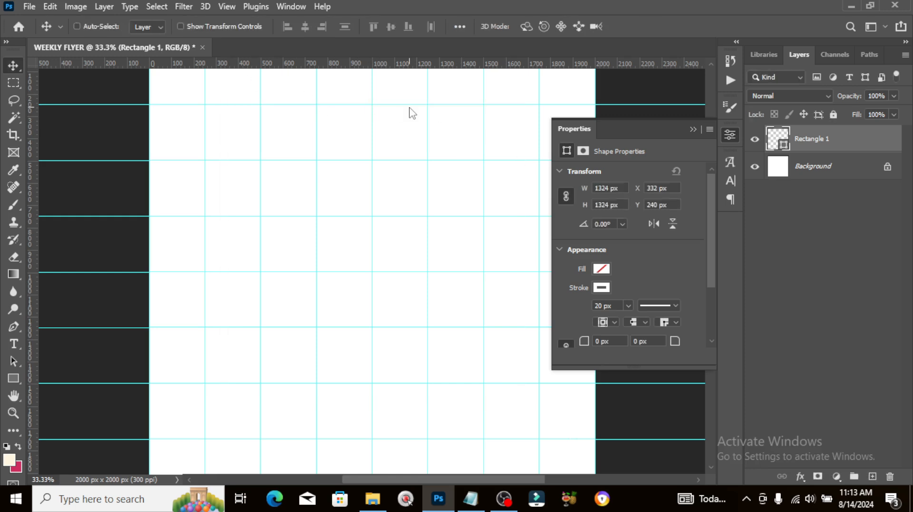
Remove the square's stroke and fill it with orange E66100.
{"action": "left_click", "coordinate": [13, 379]}
{"action": "left_click", "coordinate": [42, 377]}
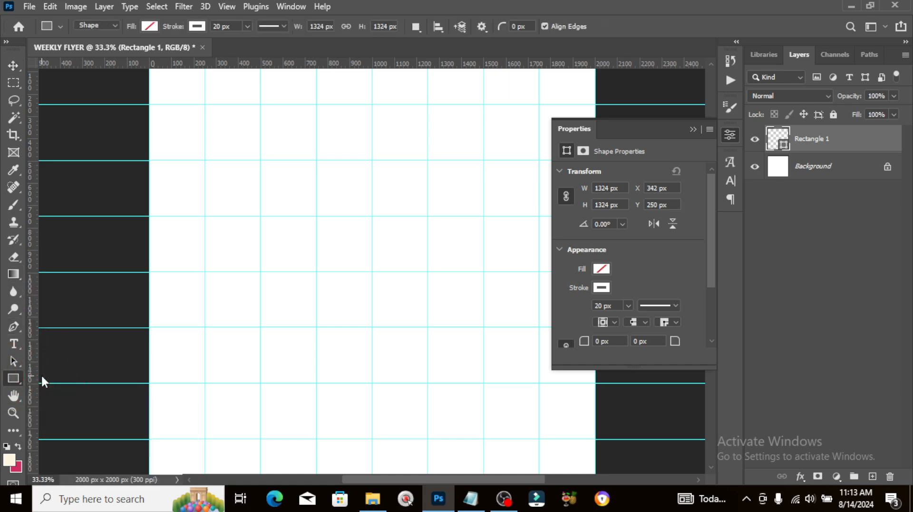
{"action": "left_click", "coordinate": [195, 27]}
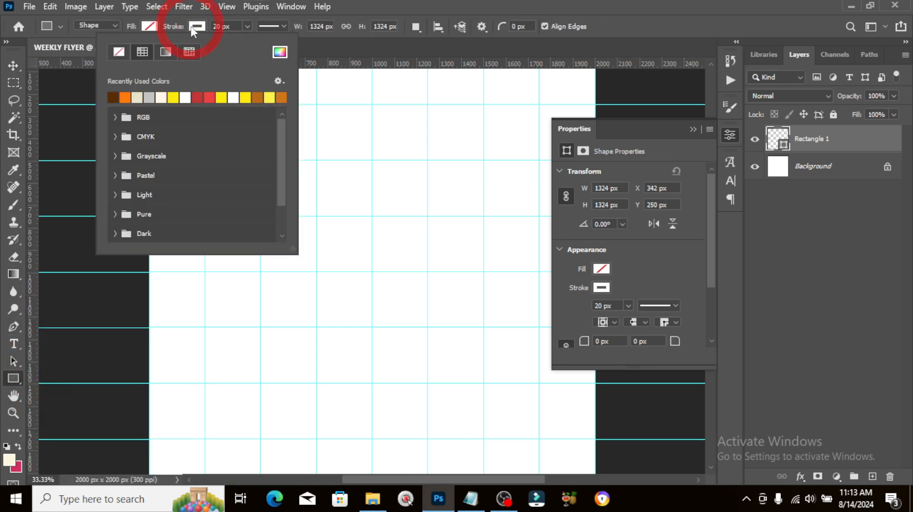
{"action": "left_click", "coordinate": [119, 51]}
{"action": "left_click", "coordinate": [147, 28]}
{"action": "left_click", "coordinate": [148, 27]}
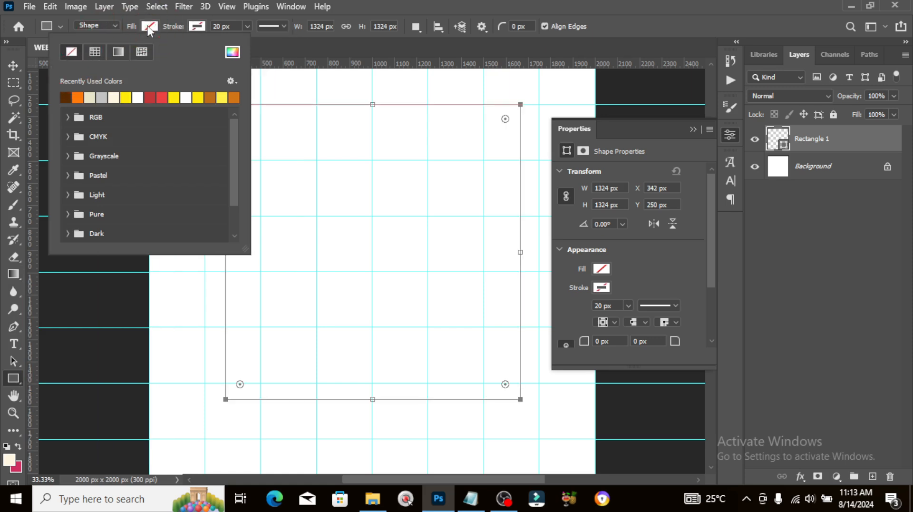
{"action": "left_click", "coordinate": [233, 53]}
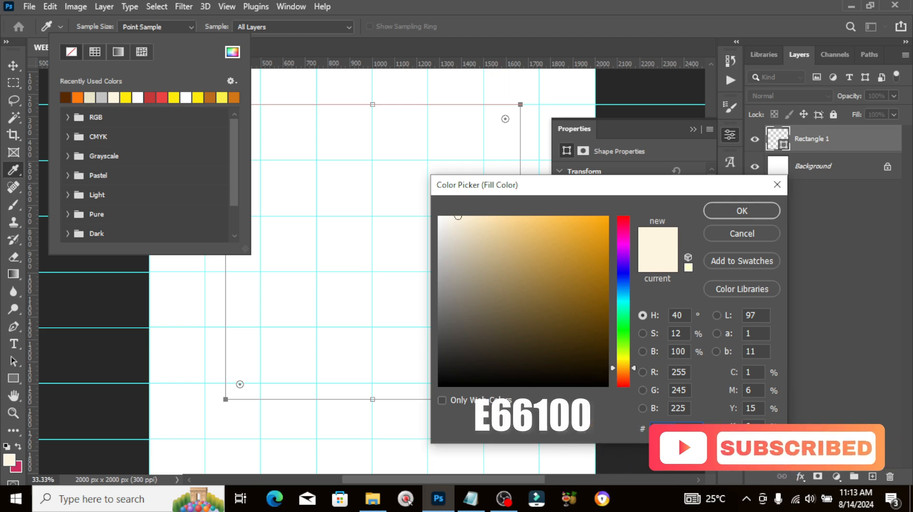
{"action": "type", "text": "e66"}
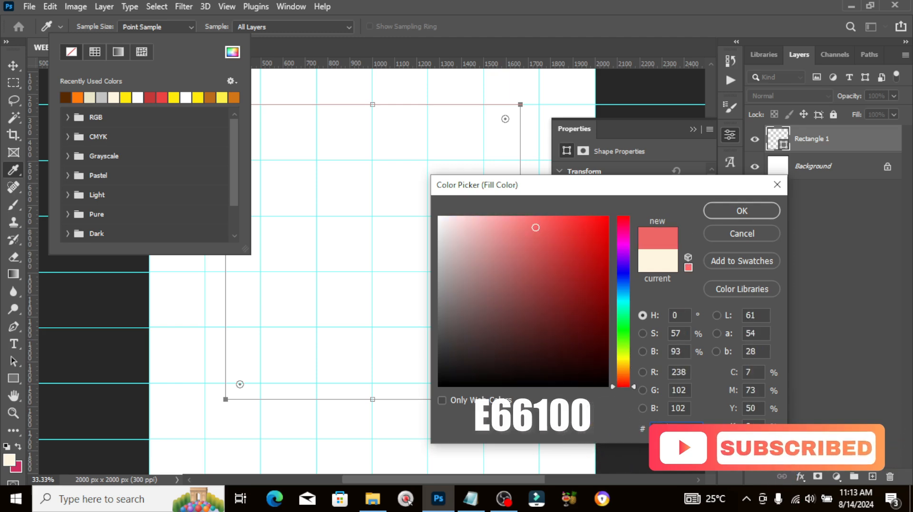
{"action": "type", "text": "100"}
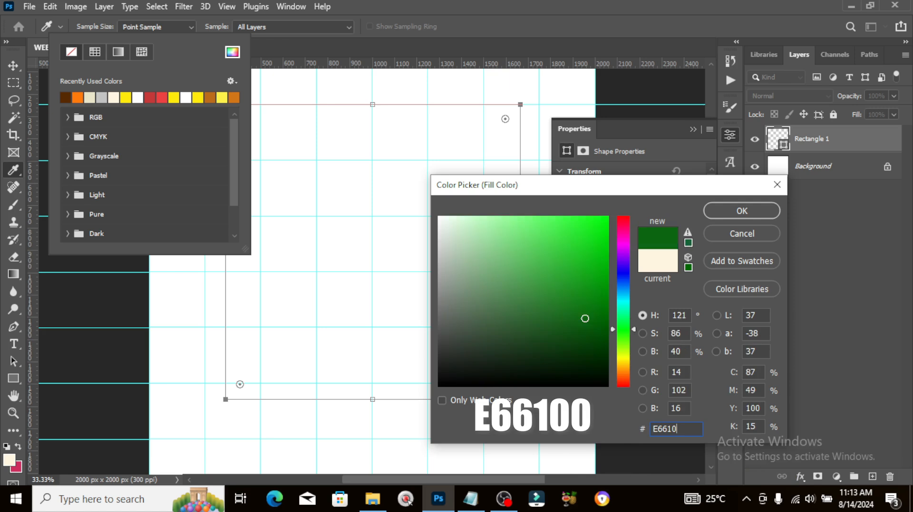
{"action": "left_click", "coordinate": [738, 210]}
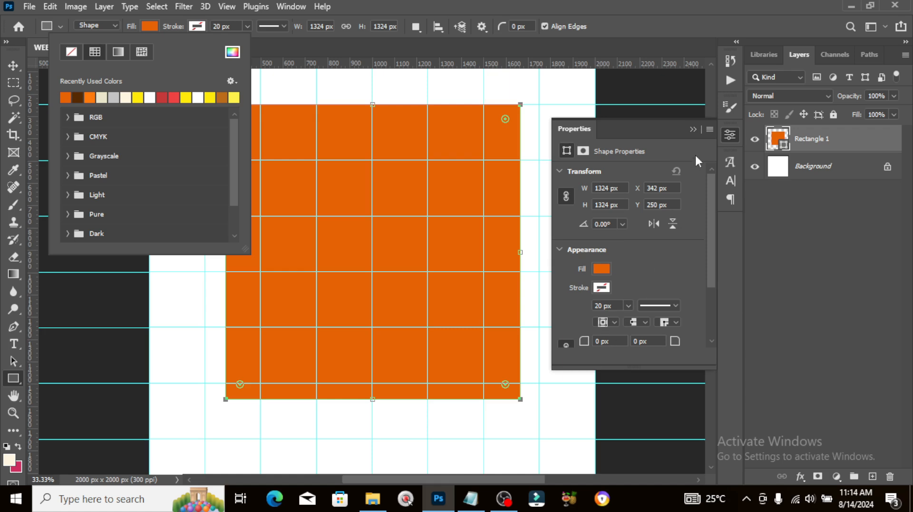
Round all four corners of the orange square with a 60 px radius.
{"action": "left_click", "coordinate": [725, 133]}
{"action": "left_click", "coordinate": [726, 135]}
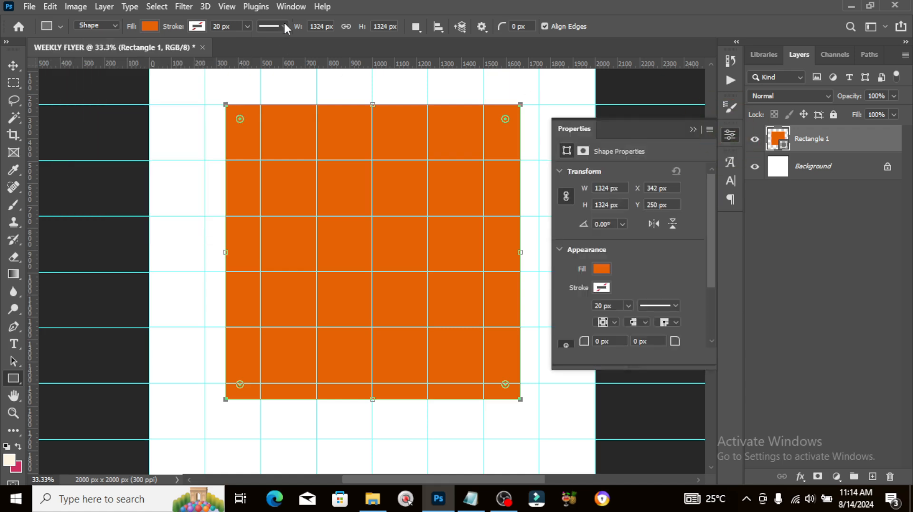
{"action": "left_click", "coordinate": [291, 6]}
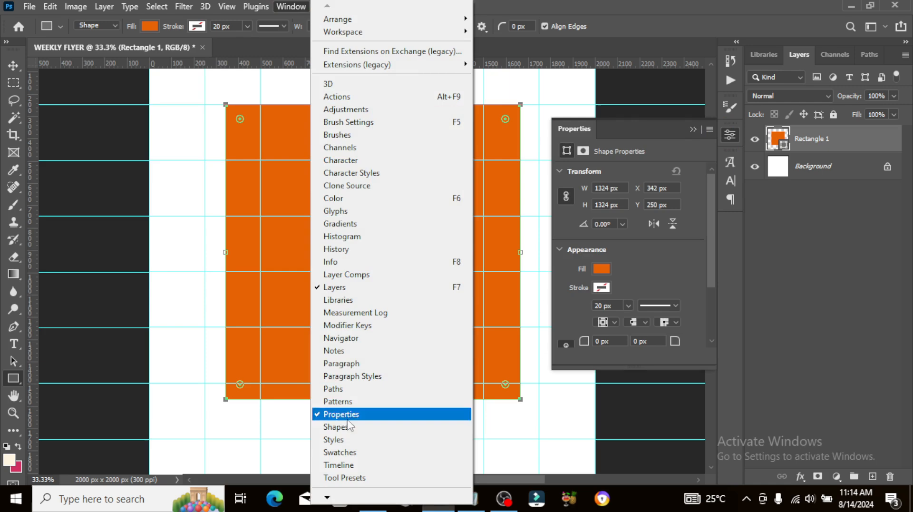
{"action": "left_click", "coordinate": [636, 293]}
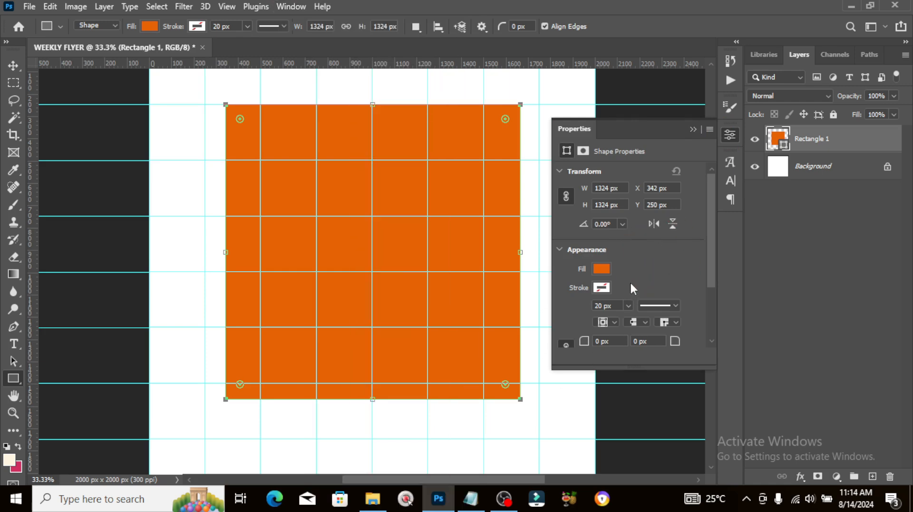
{"action": "scroll", "coordinate": [630, 282], "scroll_direction": "down", "scroll_amount": 4}
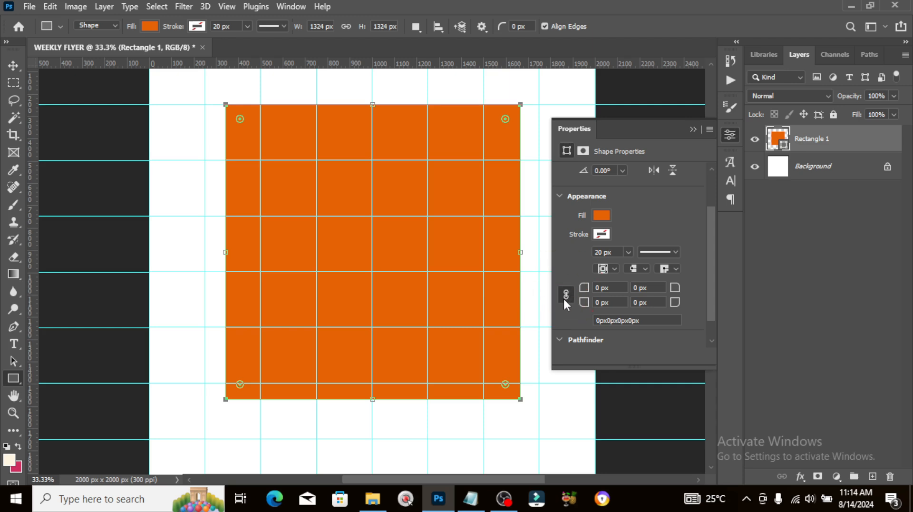
{"action": "left_click", "coordinate": [615, 288]}
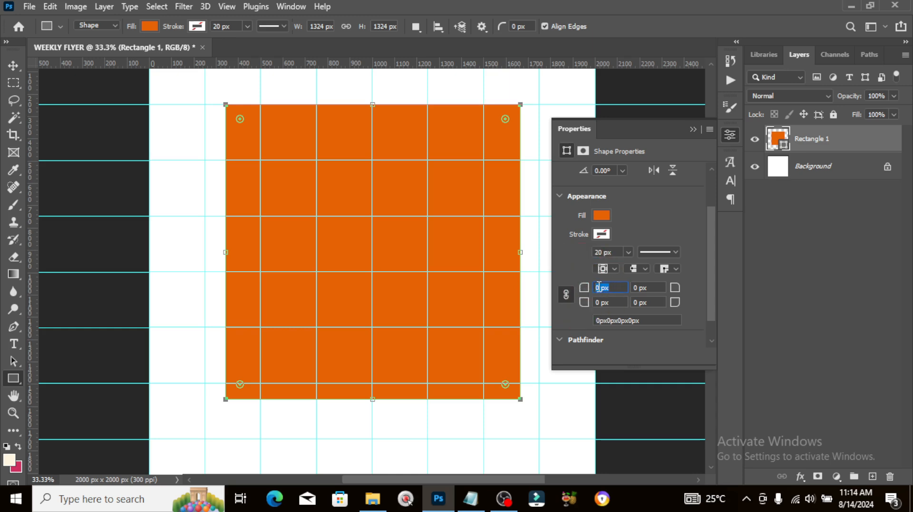
{"action": "type", "text": "60"}
{"action": "key", "text": "Return"}
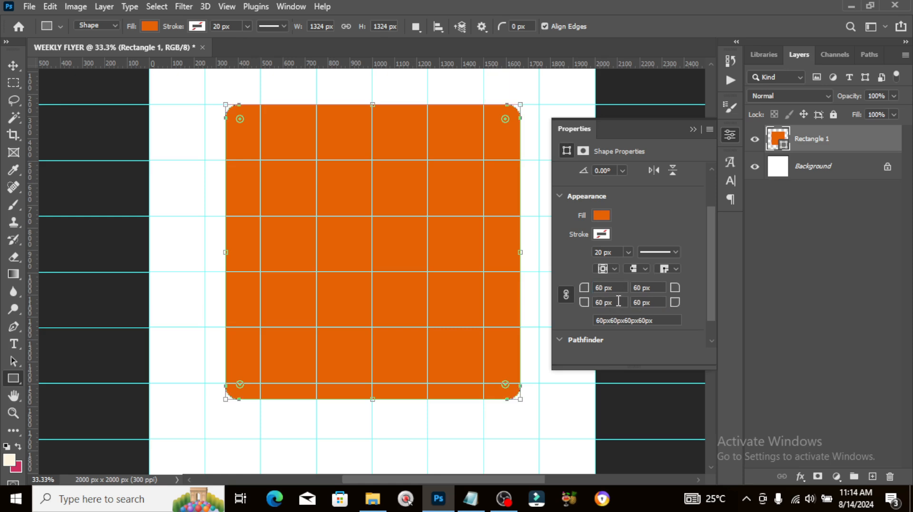
{"action": "left_click", "coordinate": [692, 130]}
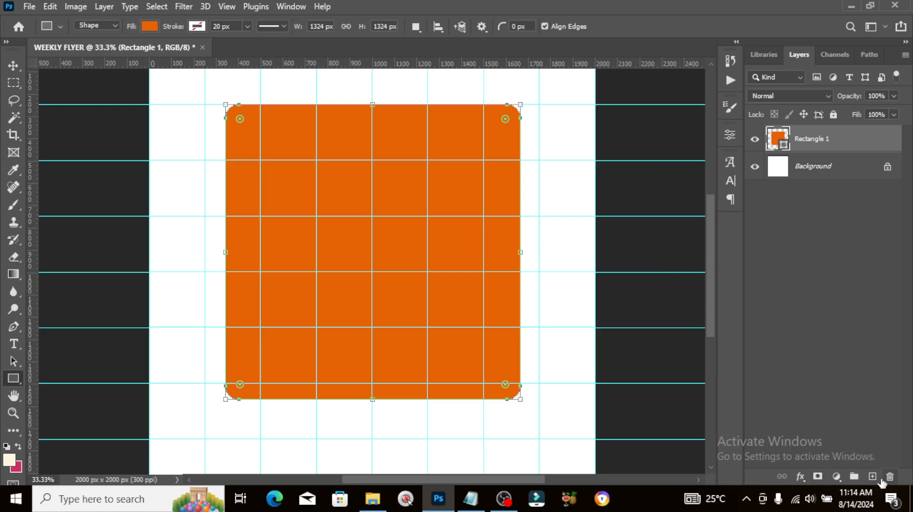
Add a new layer above the orange square and set up a Soft Round brush at 700 px.
{"action": "left_click", "coordinate": [872, 476]}
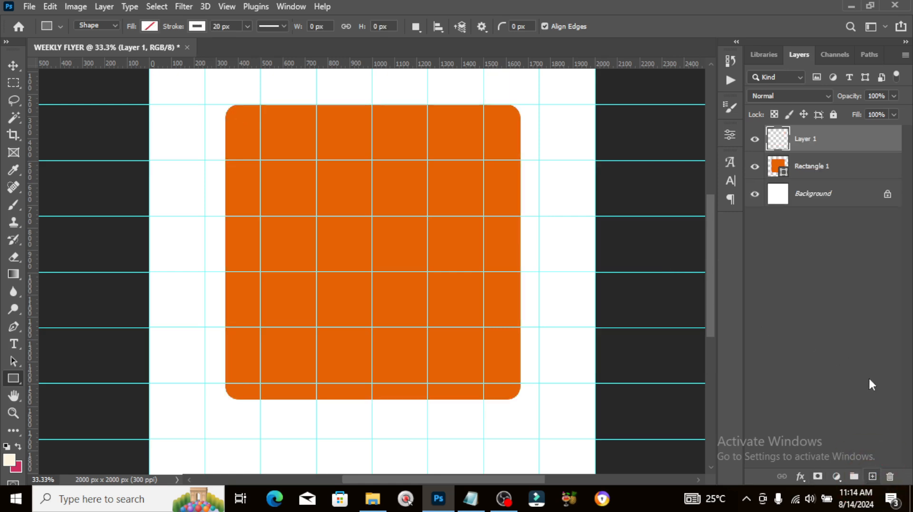
{"action": "left_click", "coordinate": [14, 204]}
{"action": "left_click", "coordinate": [61, 27]}
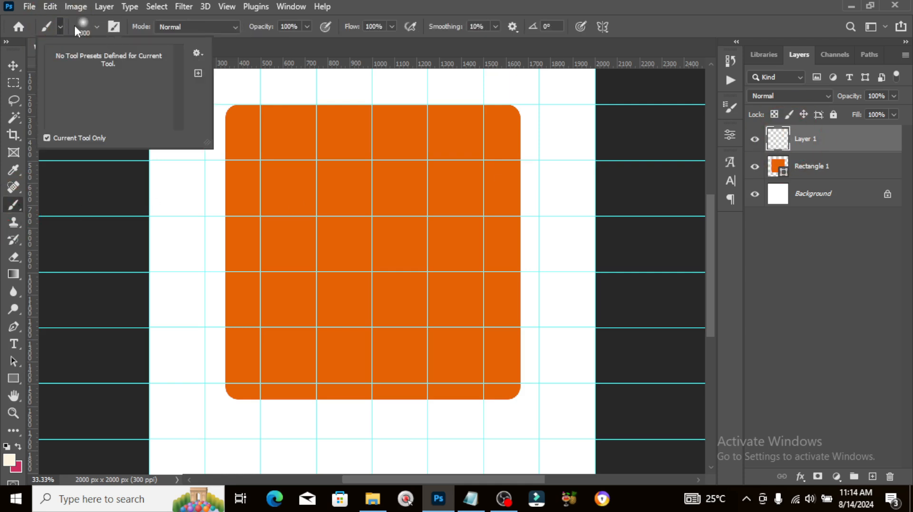
{"action": "left_click", "coordinate": [96, 27]}
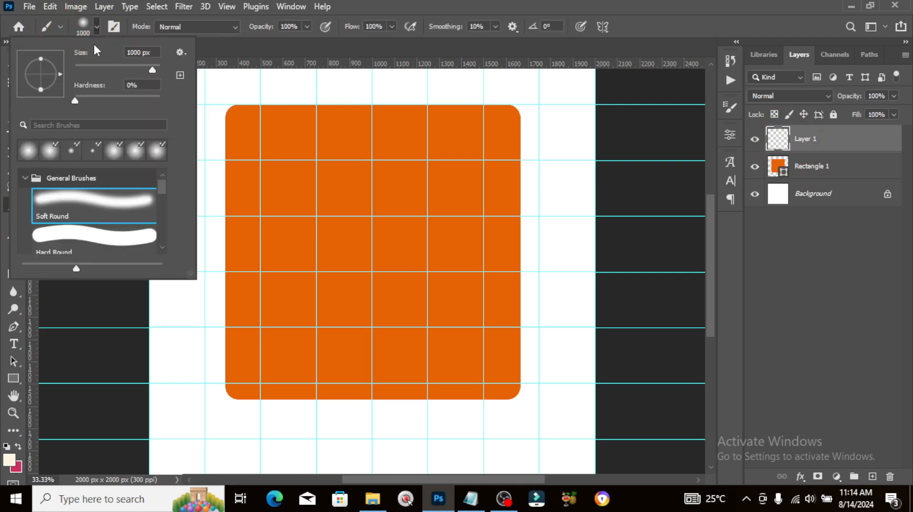
{"action": "left_click", "coordinate": [58, 199]}
{"action": "left_click", "coordinate": [379, 150]}
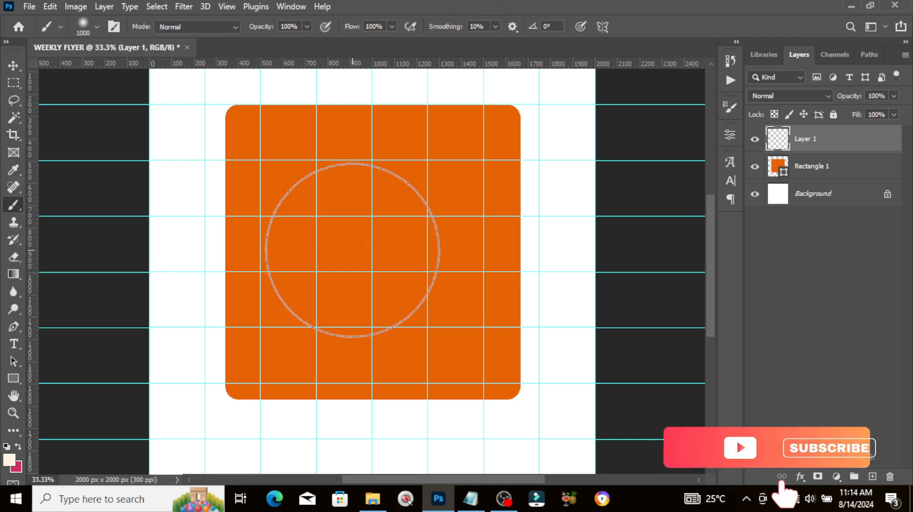
{"action": "key", "text": "bracketleft"}
{"action": "key", "text": "bracketleft"}
{"action": "key", "text": "bracketleft"}
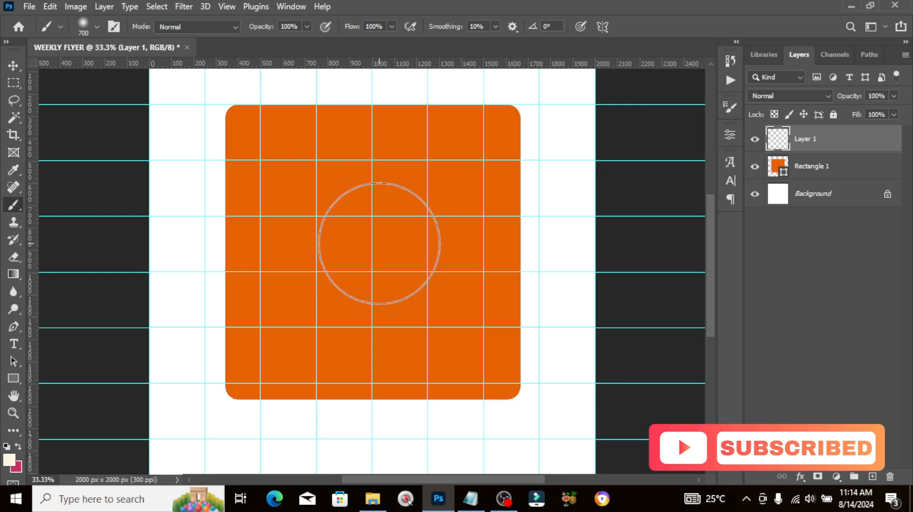
Paint a soft dab of the square's sampled orange at its centre and set the layer's blend mode to Linear Dodge (Add).
{"action": "left_click", "coordinate": [344, 240], "text": "alt"}
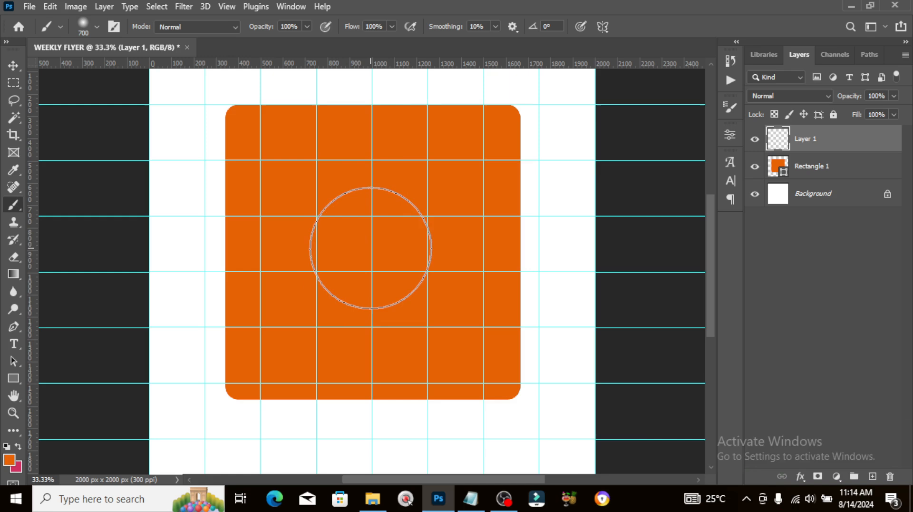
{"action": "left_click", "coordinate": [370, 247]}
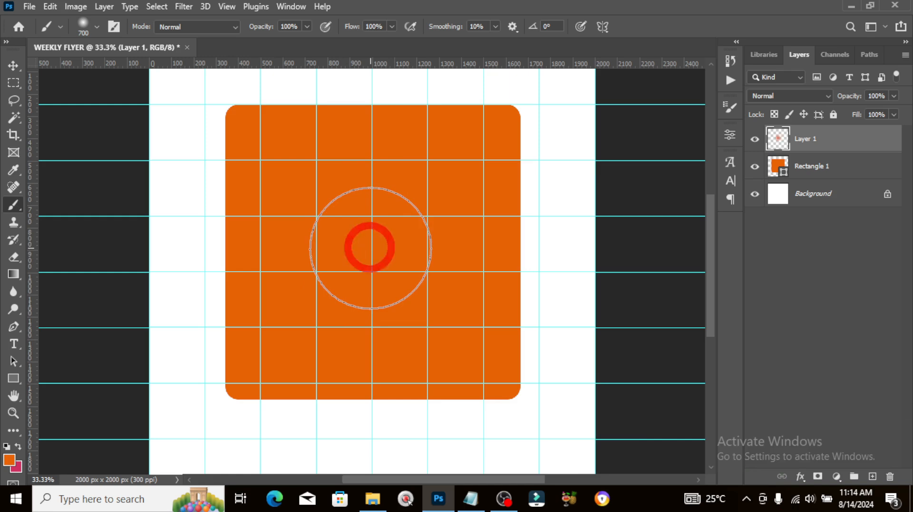
{"action": "left_click", "coordinate": [775, 96]}
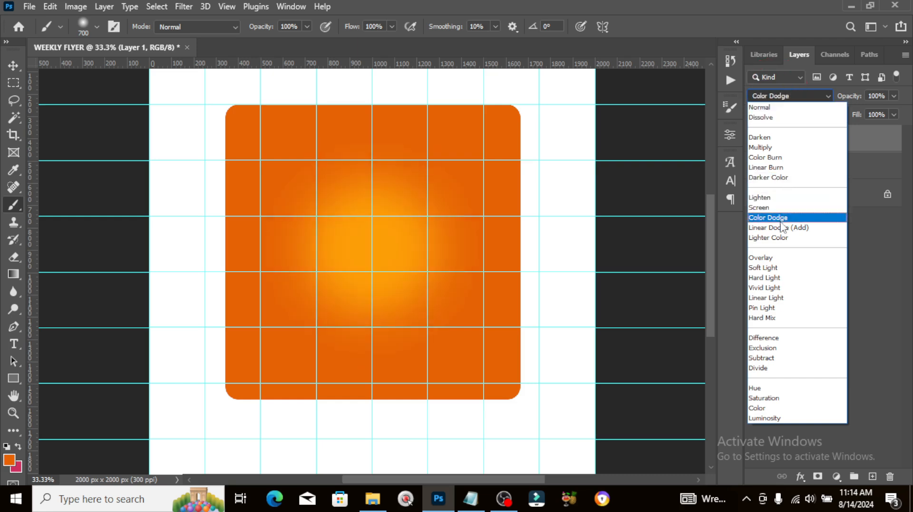
{"action": "left_click", "coordinate": [771, 230]}
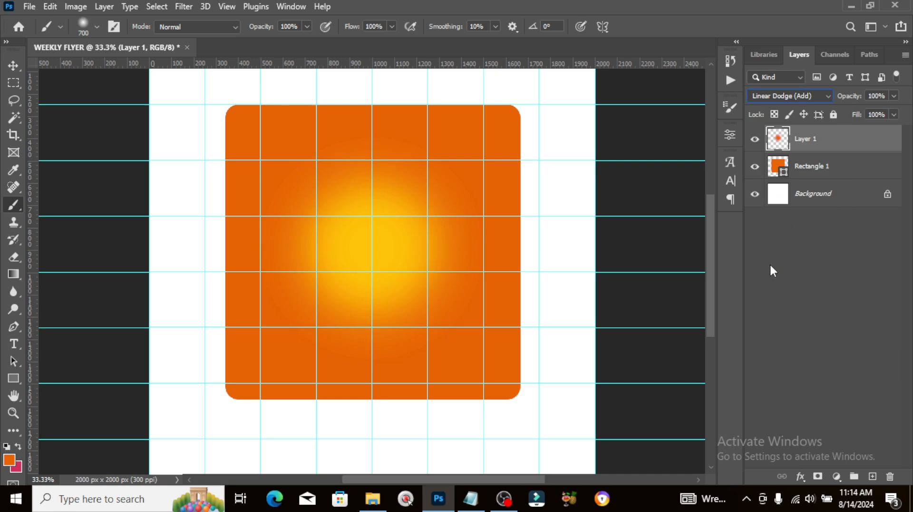
Scale the glow up proportionally from its centre to about 145%.
{"action": "key", "text": "ctrl+t"}
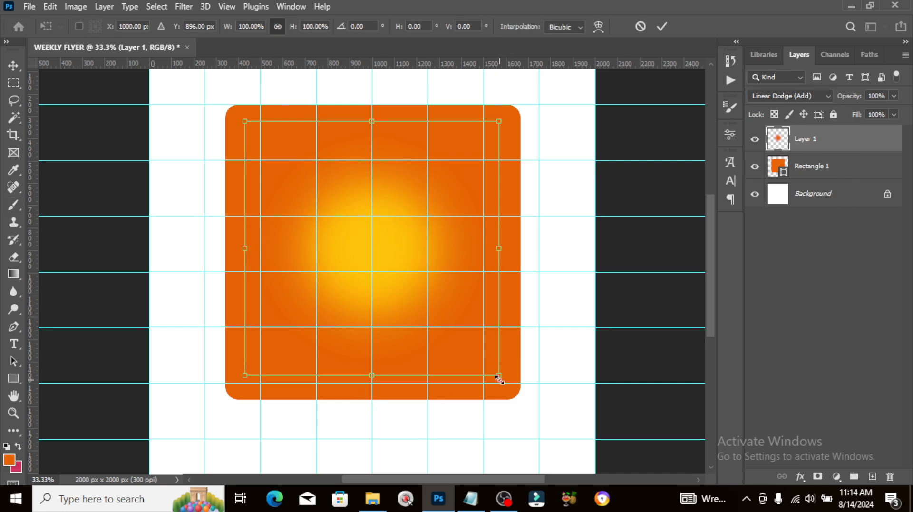
{"action": "left_click_drag", "start_coordinate": [499, 378], "coordinate": [547, 440]}
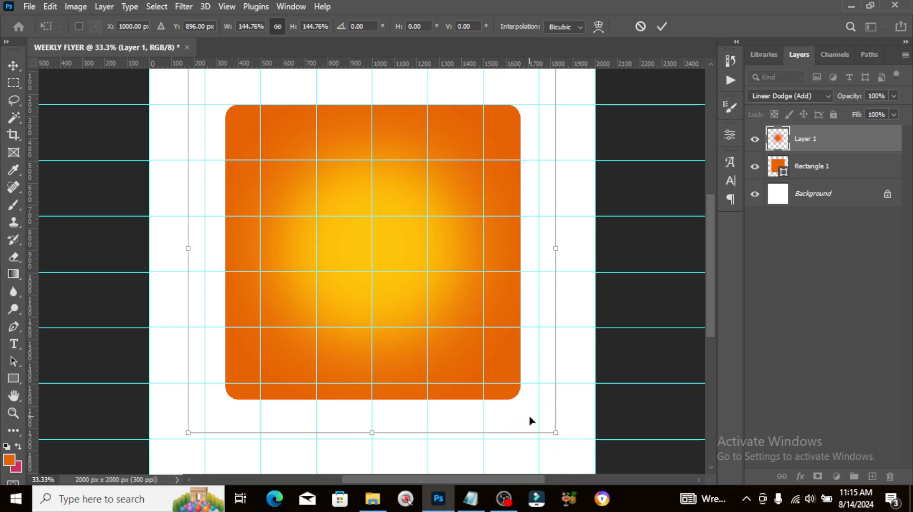
{"action": "key", "text": "Return"}
{"action": "key", "text": "b"}
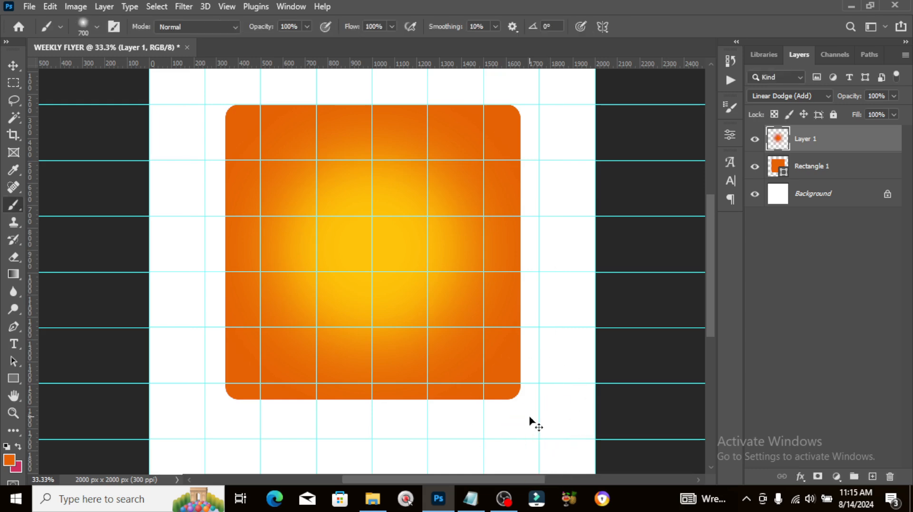
Duplicate the glow layer and lower the copy's opacity to 77%.
{"action": "key", "text": "ctrl+j"}
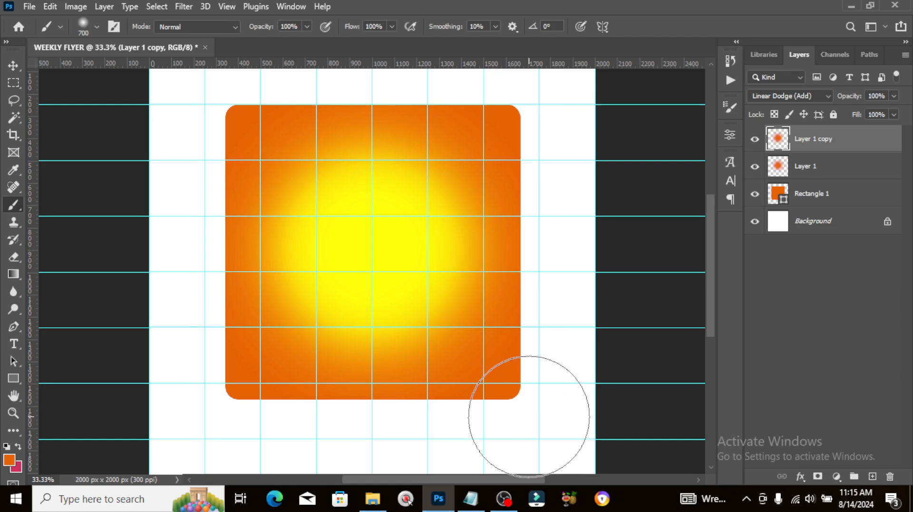
{"action": "left_click", "coordinate": [895, 96]}
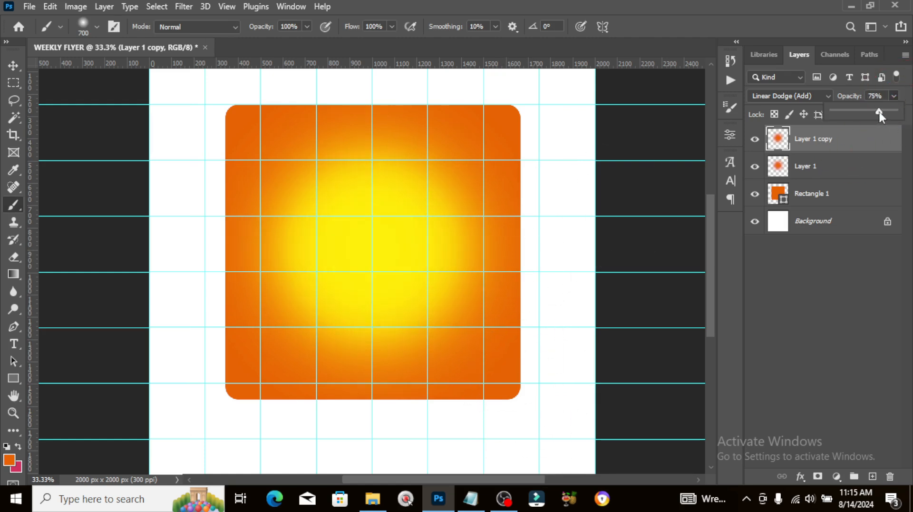
{"action": "left_click_drag", "start_coordinate": [880, 113], "coordinate": [881, 113]}
Group both glow layers and the rectangle as ORANGE SQUARE, then preview the whole canvas without guides and show them again.
{"action": "left_click", "coordinate": [831, 137]}
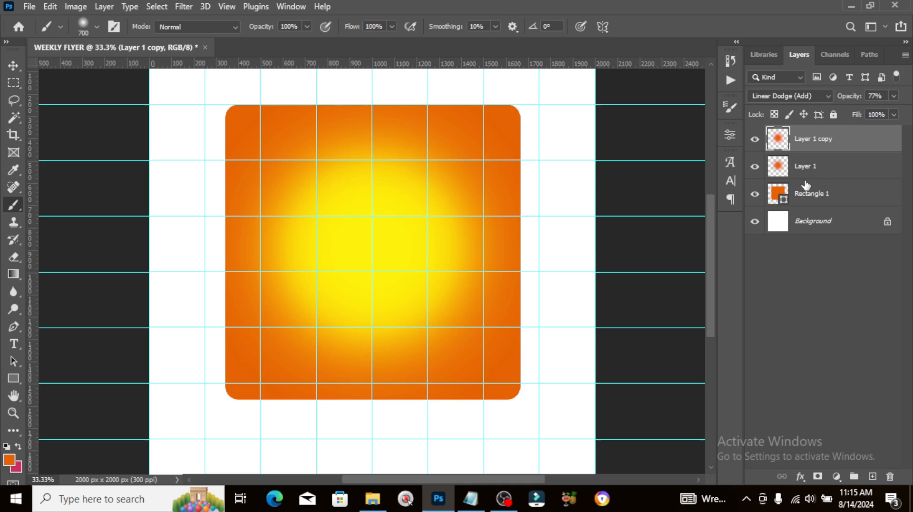
{"action": "left_click", "coordinate": [808, 204], "text": "shift"}
{"action": "key", "text": "ctrl+g"}
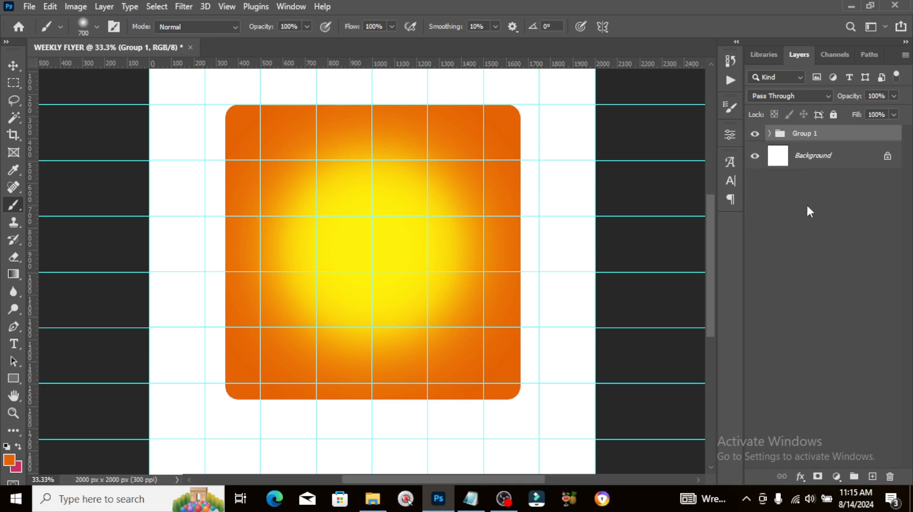
{"action": "double_click", "coordinate": [792, 135]}
{"action": "type", "text": "Or"}
{"action": "key", "text": "Return"}
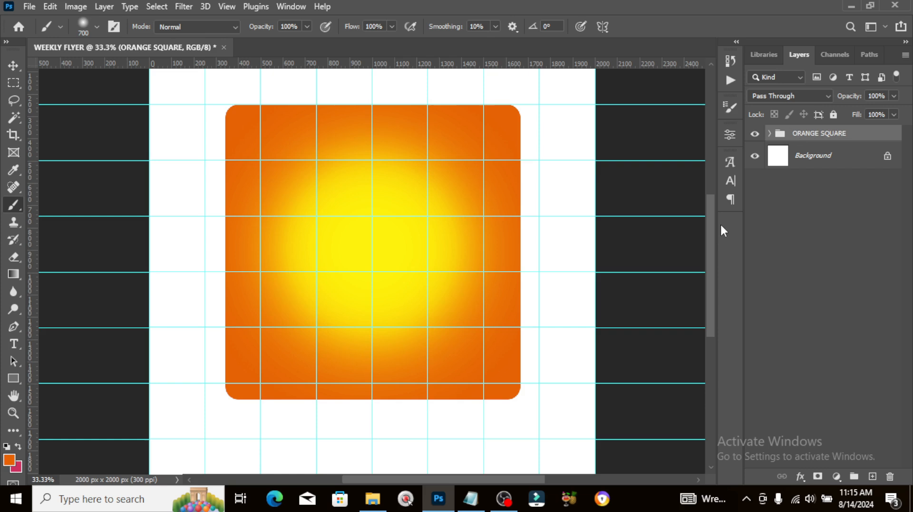
{"action": "key", "text": "ctrl+0"}
{"action": "key", "text": "ctrl+semicolon"}
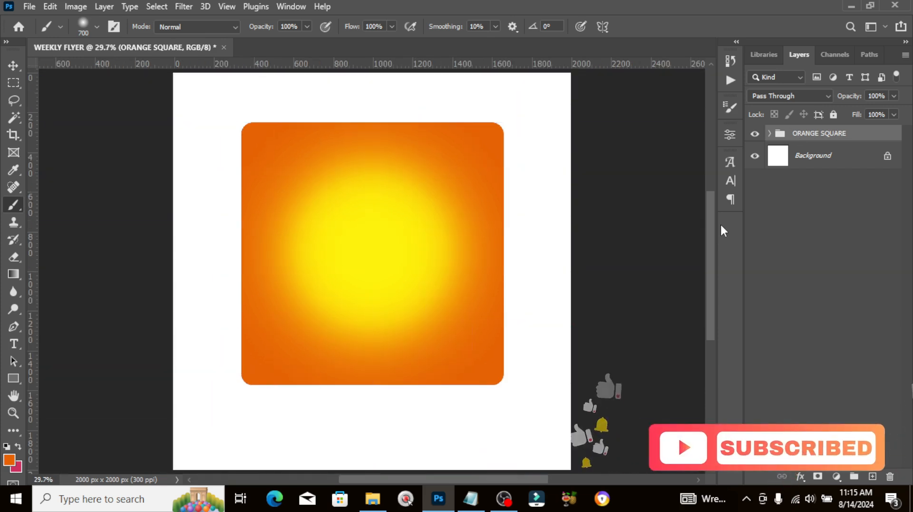
{"action": "key", "text": "ctrl+semicolon"}
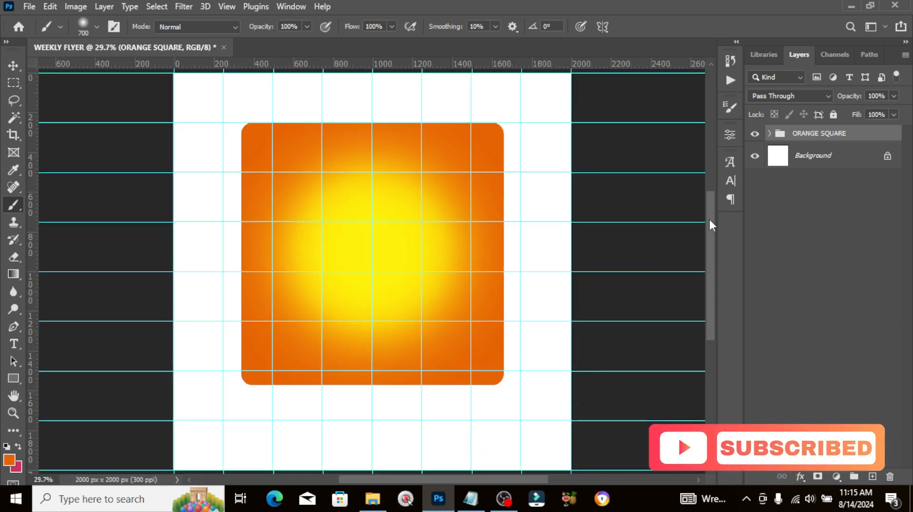
Add a text layer beside the square containing the word STEEZE, copied from the Notepad file.
{"action": "key", "text": "t"}
{"action": "left_click", "coordinate": [206, 245]}
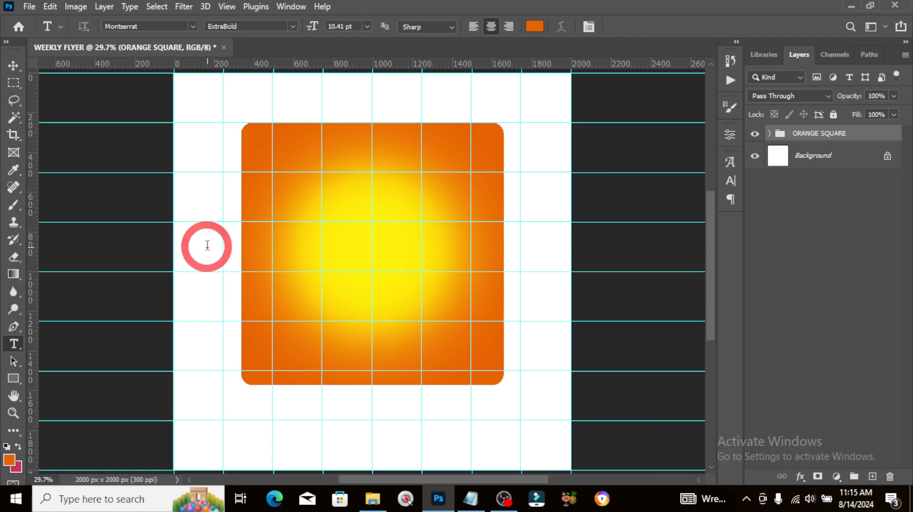
{"action": "left_click", "coordinate": [470, 507]}
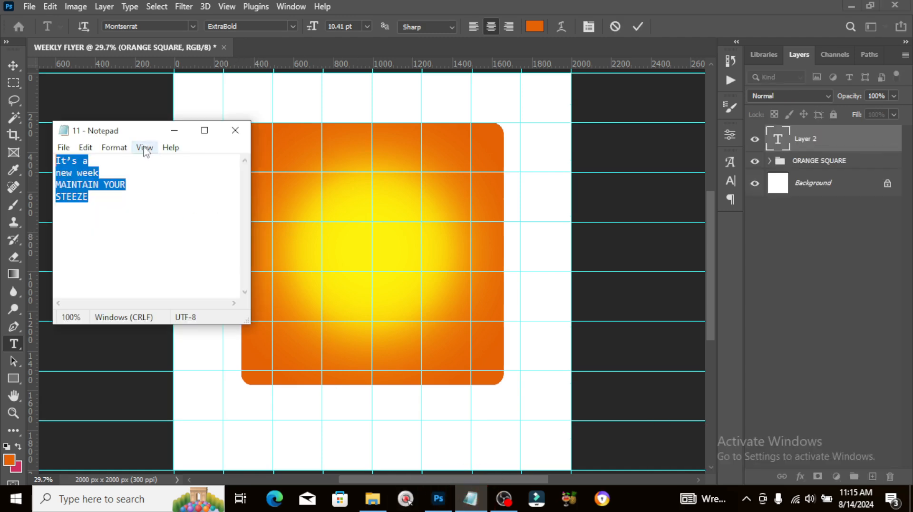
{"action": "left_click", "coordinate": [104, 172]}
{"action": "left_click_drag", "start_coordinate": [97, 197], "coordinate": [47, 198]}
{"action": "key", "text": "ctrl+c"}
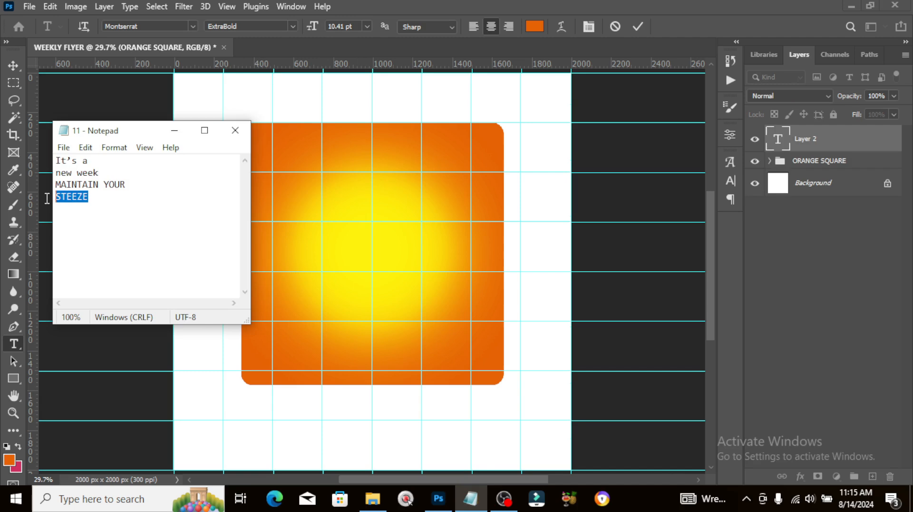
{"action": "left_click", "coordinate": [409, 5]}
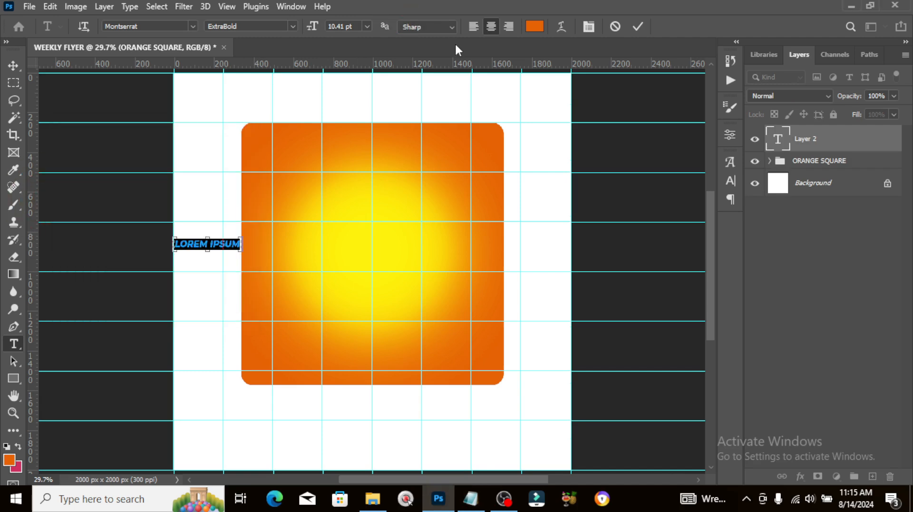
{"action": "key", "text": "ctrl+v"}
{"action": "key", "text": "ctrl+Return"}
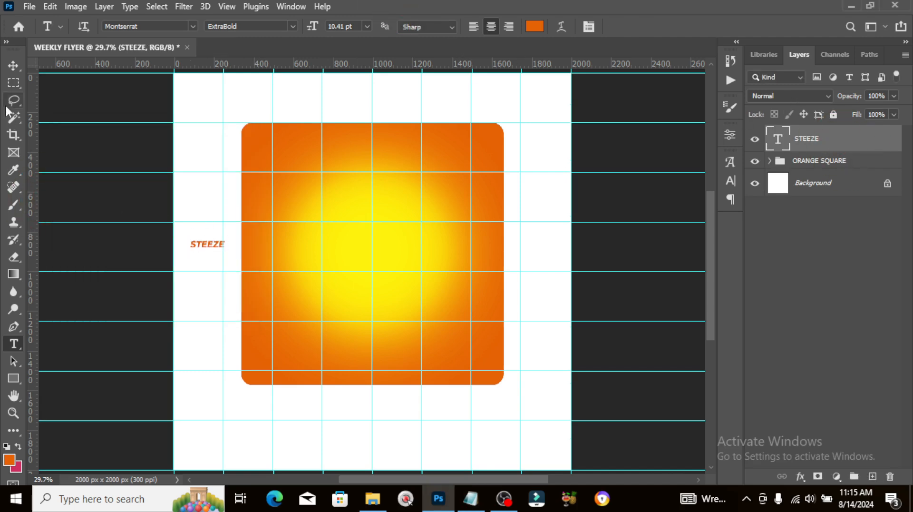
Move the STEEZE text onto the upper middle of the square and colour it white ffffff.
{"action": "left_click", "coordinate": [13, 66]}
{"action": "left_click_drag", "start_coordinate": [204, 247], "coordinate": [359, 191]}
{"action": "left_click", "coordinate": [736, 180]}
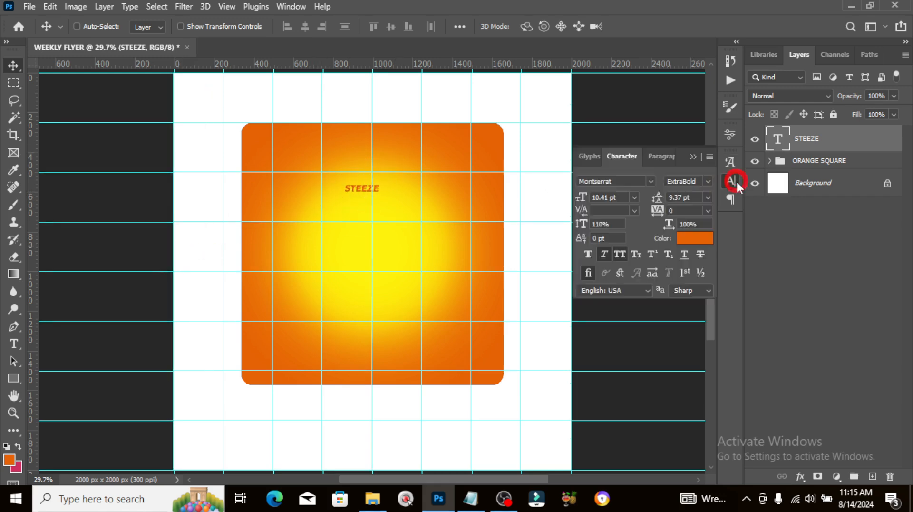
{"action": "left_click", "coordinate": [689, 238]}
{"action": "left_click_drag", "start_coordinate": [441, 217], "coordinate": [416, 189]}
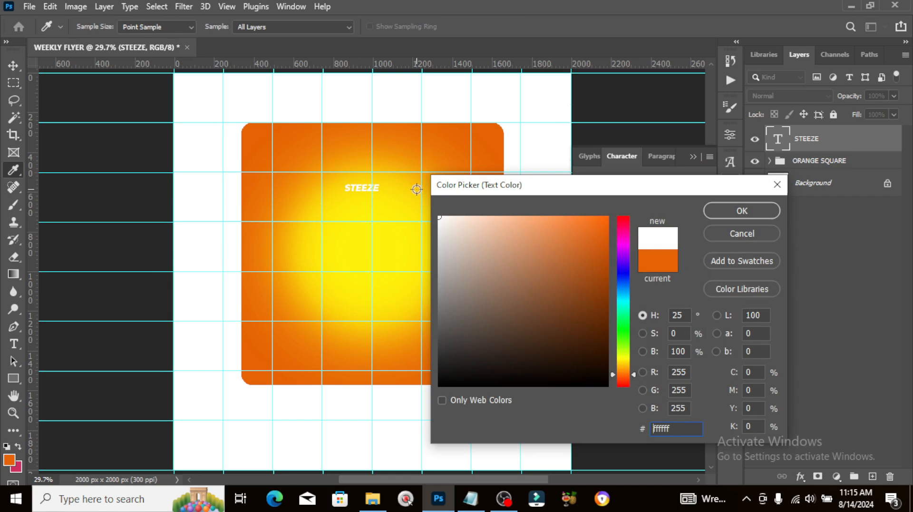
{"action": "left_click", "coordinate": [728, 211]}
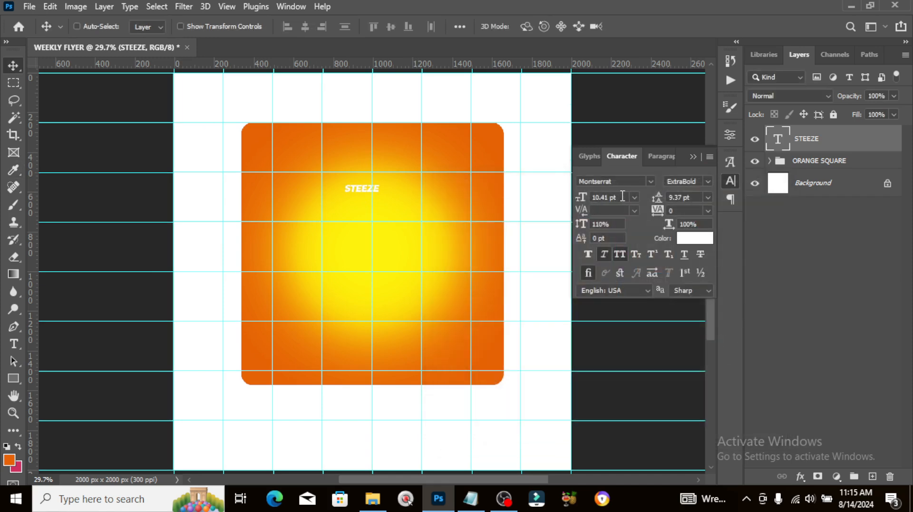
Enlarge the STEEZE text to 71 pt so it spans most of the square's width, and set its font to Marga Bold.
{"action": "key", "text": "ctrl+t"}
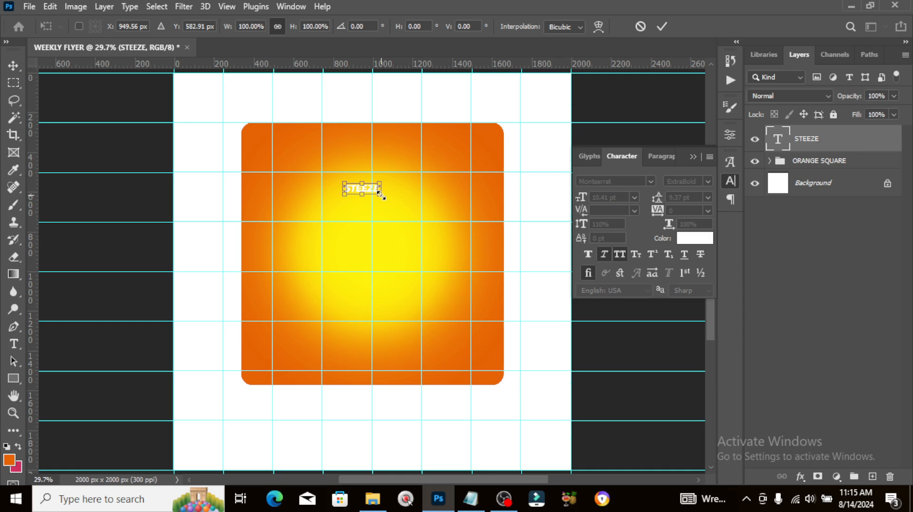
{"action": "left_click_drag", "start_coordinate": [380, 194], "coordinate": [485, 227]}
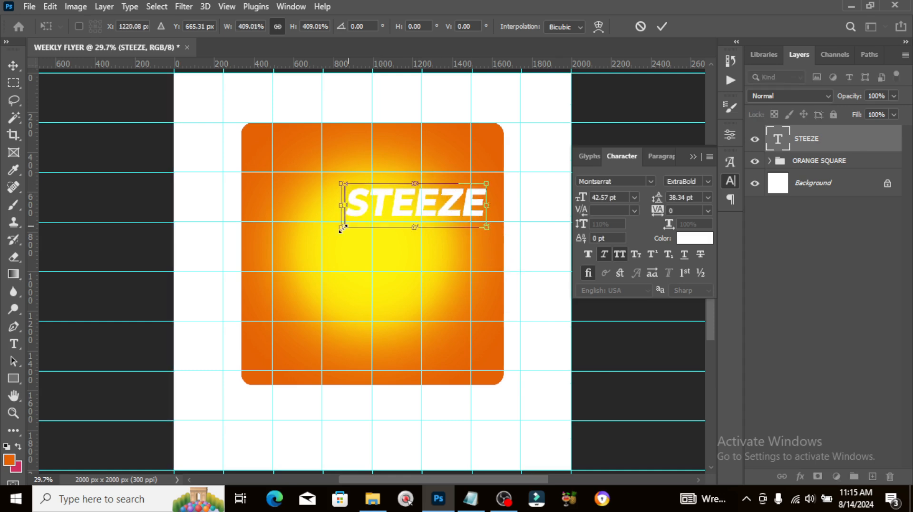
{"action": "left_click_drag", "start_coordinate": [346, 228], "coordinate": [248, 258]}
{"action": "key", "text": "Return"}
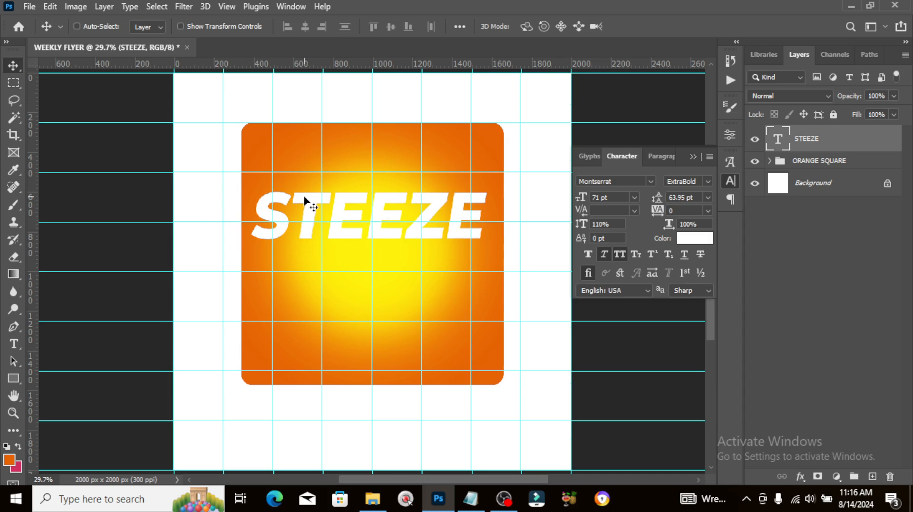
{"action": "left_click", "coordinate": [650, 180]}
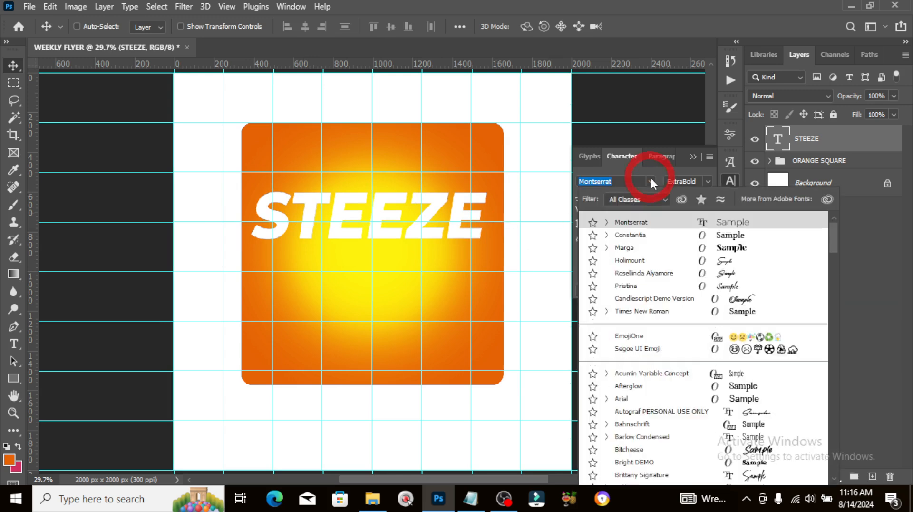
{"action": "left_click", "coordinate": [624, 248]}
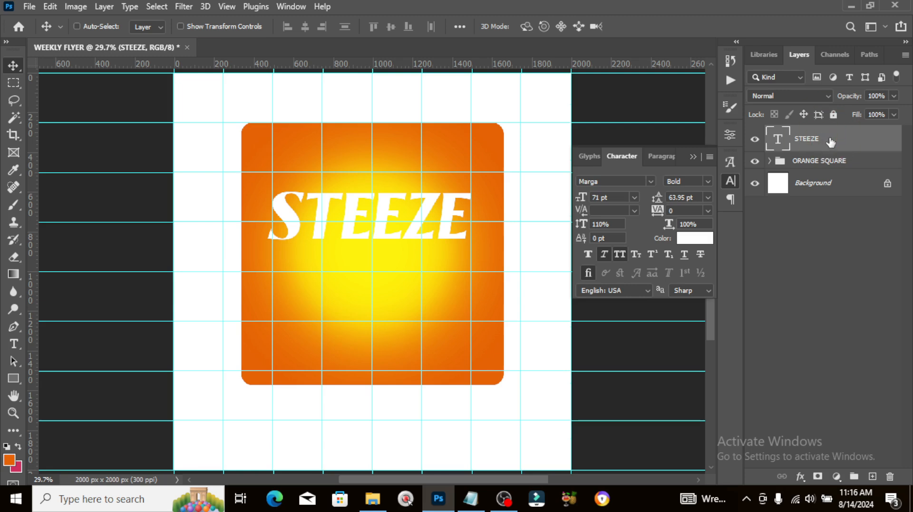
Move the STEEZE text up towards the top edge of the orange square.
{"action": "key", "text": "shift+Up"}
{"action": "key", "text": "shift+Up"}
{"action": "key", "text": "shift+Up"}
{"action": "key", "text": "shift+Up"}
{"action": "key", "text": "shift+Up"}
{"action": "key", "text": "shift+Up"}
{"action": "key", "text": "shift+Up"}
{"action": "key", "text": "shift+Up"}
{"action": "key", "text": "shift+Up"}
{"action": "key", "text": "shift+Up"}
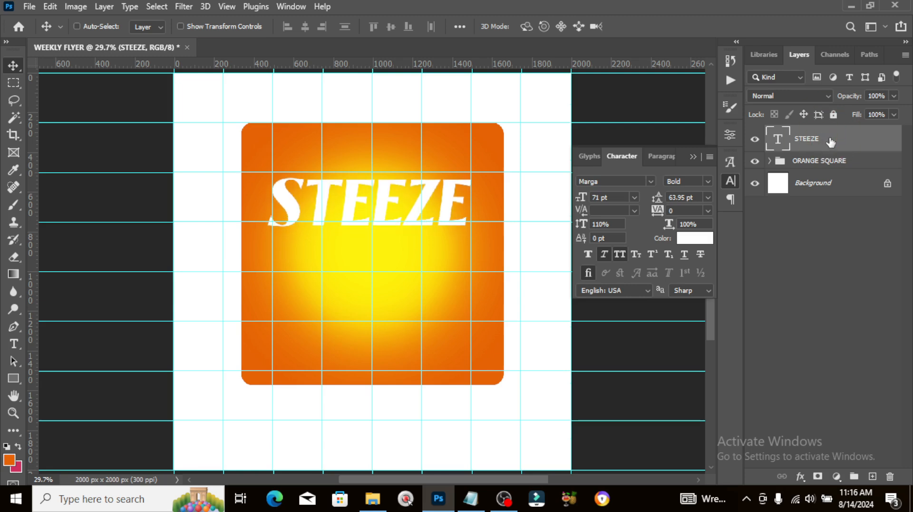
{"action": "left_click_drag", "start_coordinate": [393, 220], "coordinate": [392, 192]}
Nudge the STEEZE text to the square's horizontal centre and slightly down, to about X 1003 px, Y 576 px.
{"action": "key", "text": "ctrl+t"}
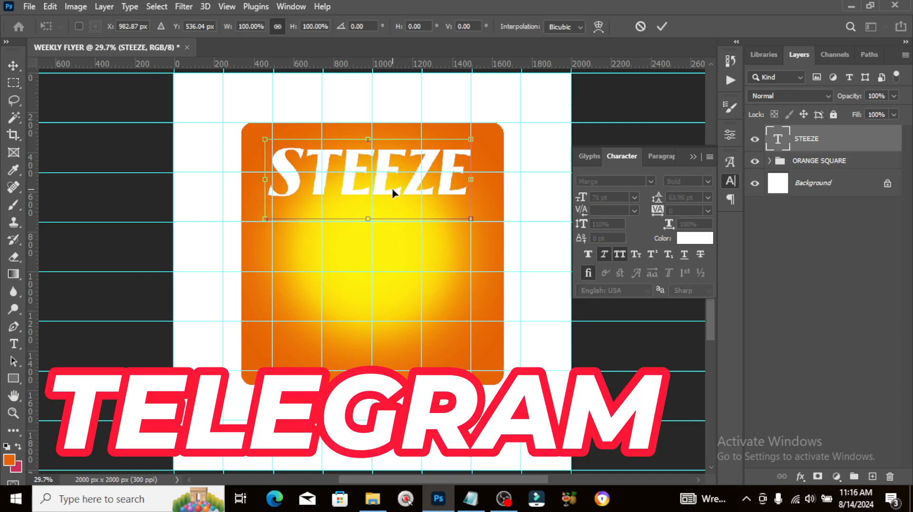
{"action": "key", "text": "Right"}
{"action": "key", "text": "Right"}
{"action": "key", "text": "Right"}
{"action": "key", "text": "Right"}
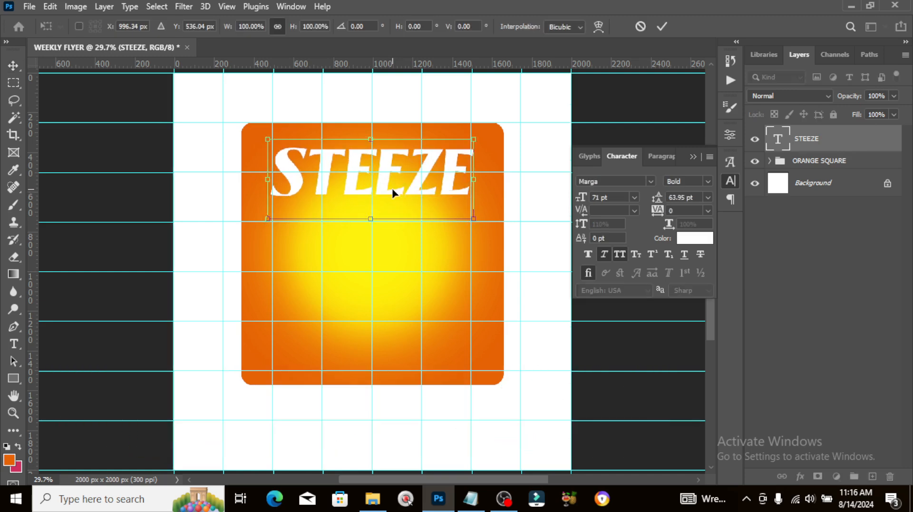
{"action": "key", "text": "Right"}
{"action": "key", "text": "Right"}
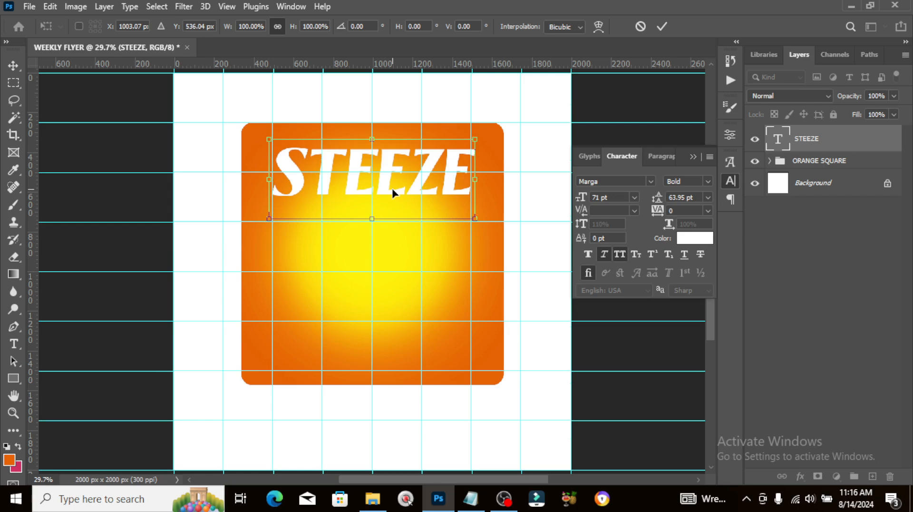
{"action": "key", "text": "Down"}
{"action": "key", "text": "Down"}
{"action": "key", "text": "Down"}
{"action": "key", "text": "Down"}
{"action": "key", "text": "Down"}
{"action": "key", "text": "Down"}
{"action": "key", "text": "Down"}
{"action": "key", "text": "Down"}
{"action": "key", "text": "Down"}
{"action": "key", "text": "Down"}
{"action": "key", "text": "Down"}
{"action": "key", "text": "Down"}
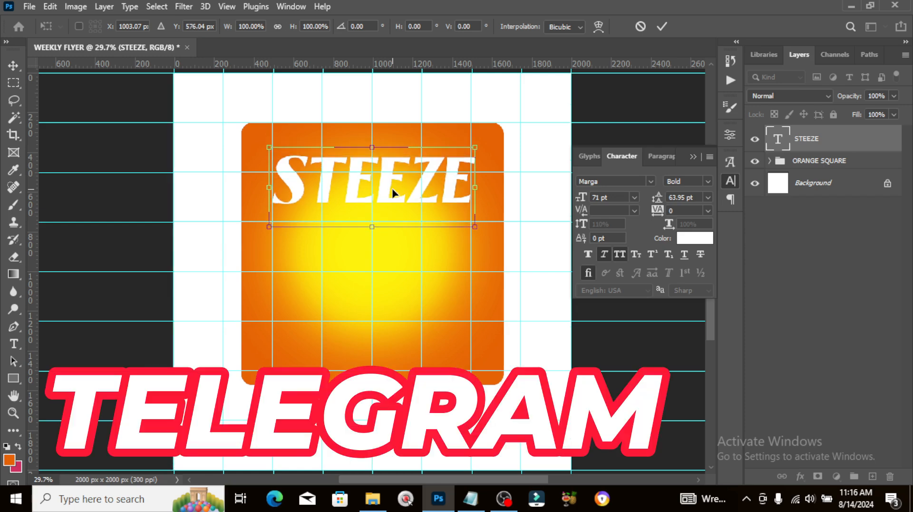
{"action": "key", "text": "Return"}
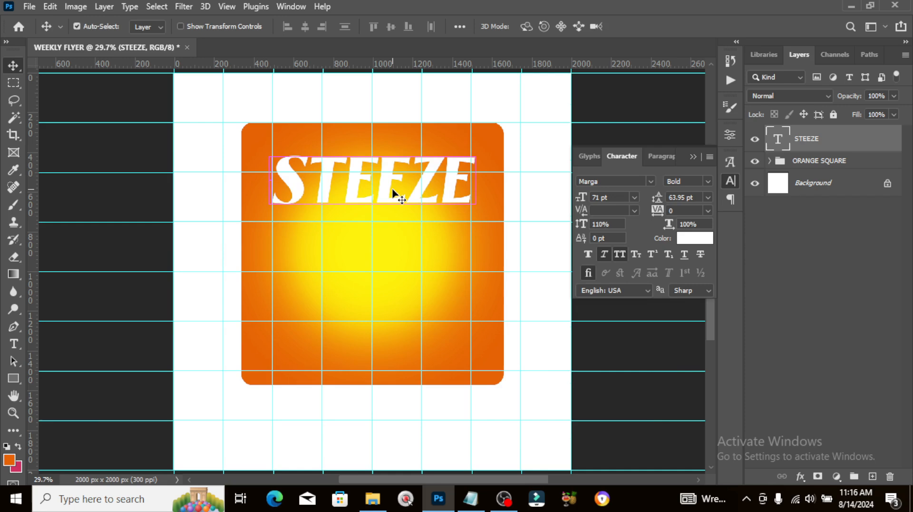
Duplicate the STEEZE text twice, stack the copies below the original and distribute the three lines evenly.
{"action": "key", "text": "ctrl+j"}
{"action": "scroll", "coordinate": [394, 193], "scroll_direction": "up", "scroll_amount": 2}
{"action": "left_click_drag", "start_coordinate": [350, 214], "coordinate": [342, 301]}
{"action": "key", "text": "ctrl+j"}
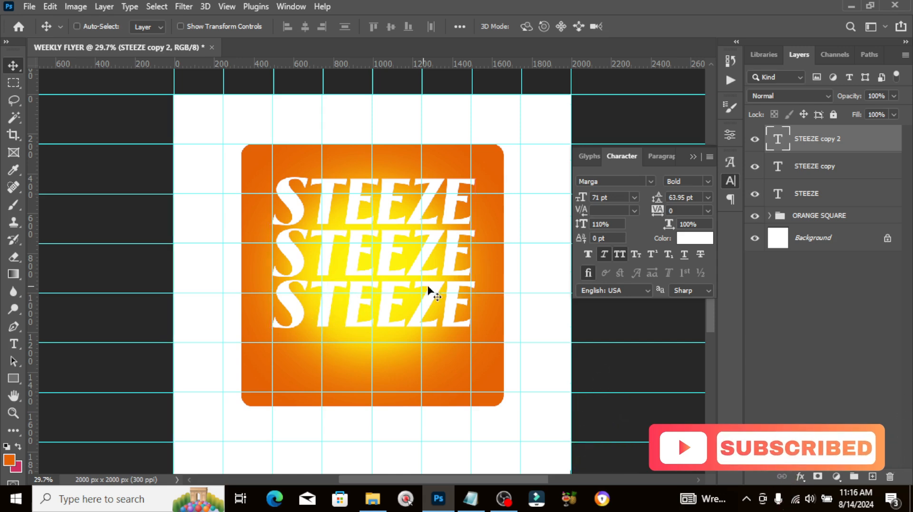
{"action": "key", "text": "shift+Up"}
{"action": "key", "text": "shift+Up"}
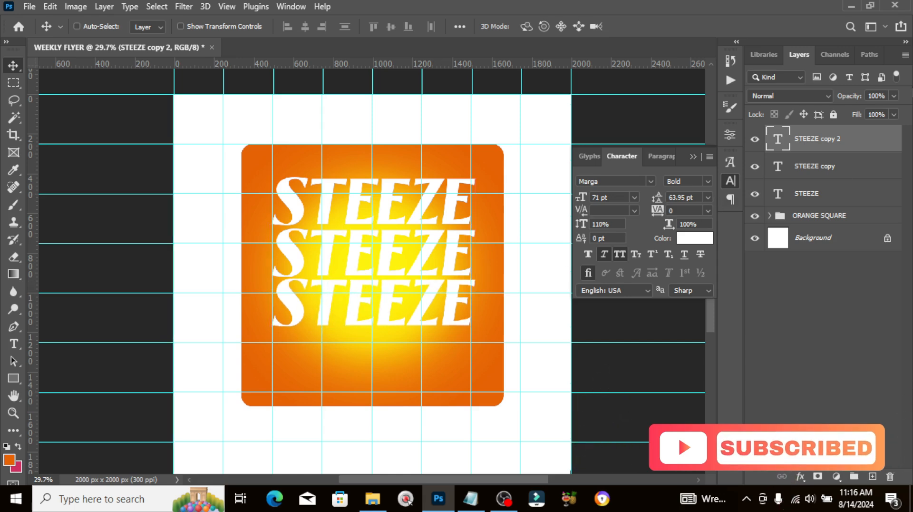
{"action": "key", "text": "shift+Up"}
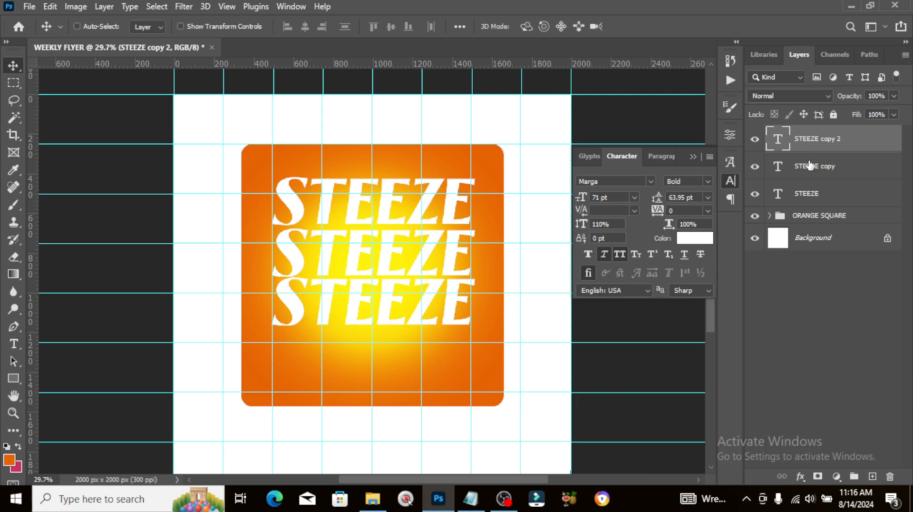
{"action": "left_click", "coordinate": [813, 194], "text": "shift"}
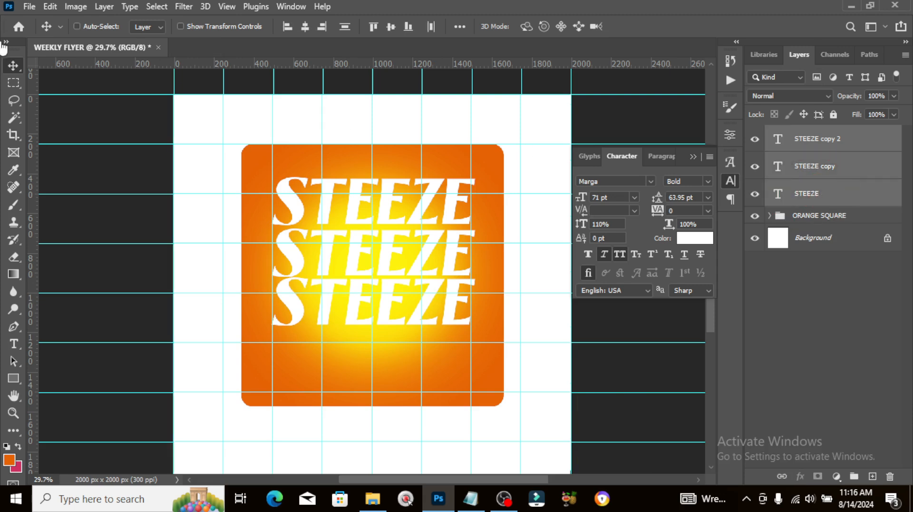
{"action": "left_click", "coordinate": [345, 27]}
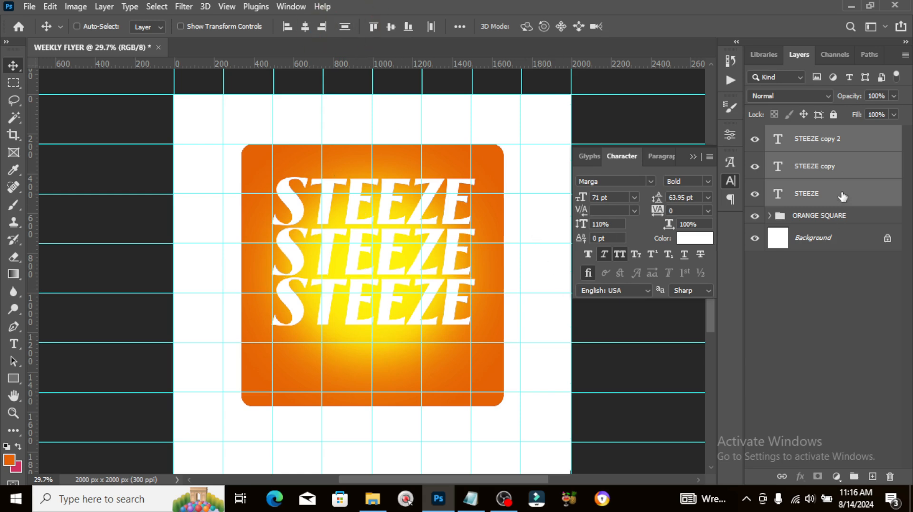
Add a text layer above the square containing MAINTAIN YOUR, copied from the Notepad file.
{"action": "key", "text": "t"}
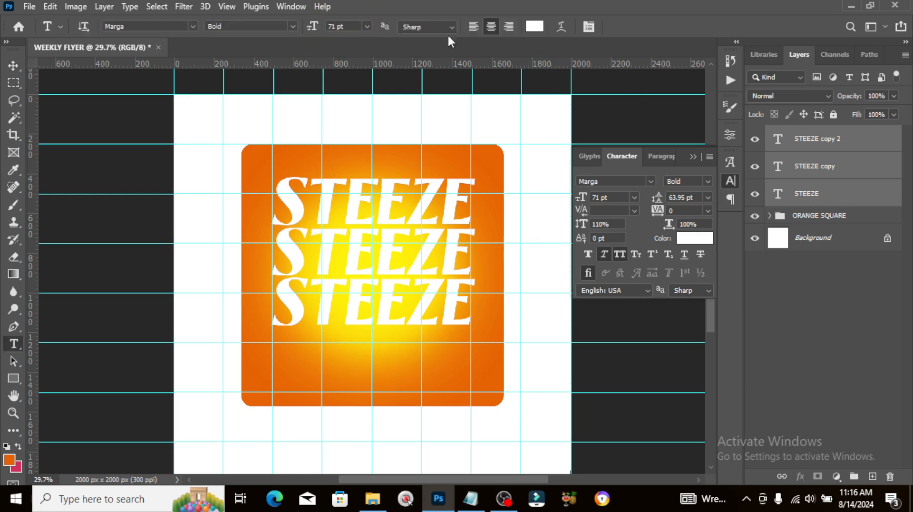
{"action": "left_click", "coordinate": [334, 126]}
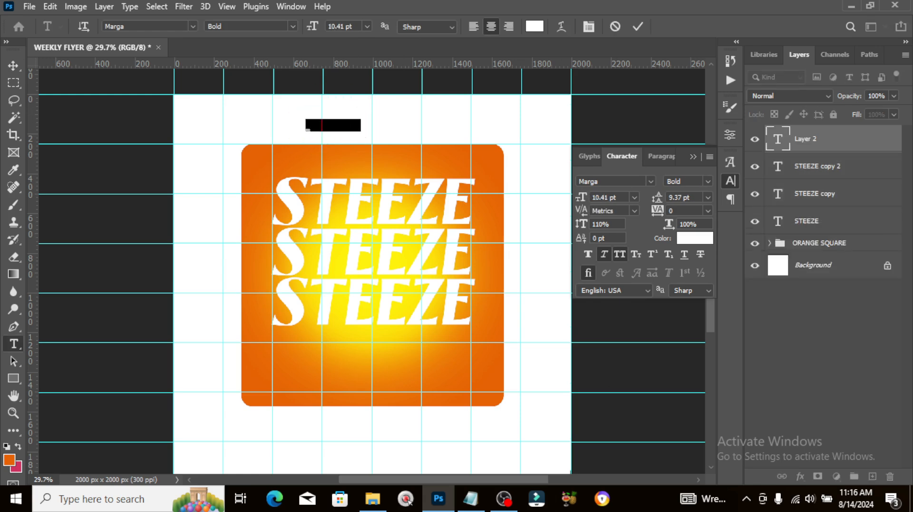
{"action": "left_click", "coordinate": [471, 497]}
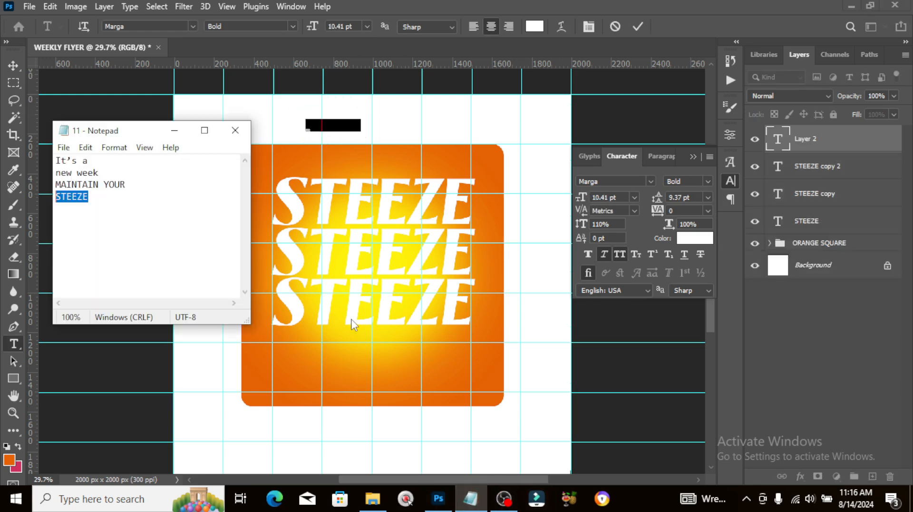
{"action": "left_click_drag", "start_coordinate": [128, 185], "coordinate": [48, 188]}
{"action": "key", "text": "ctrl+c"}
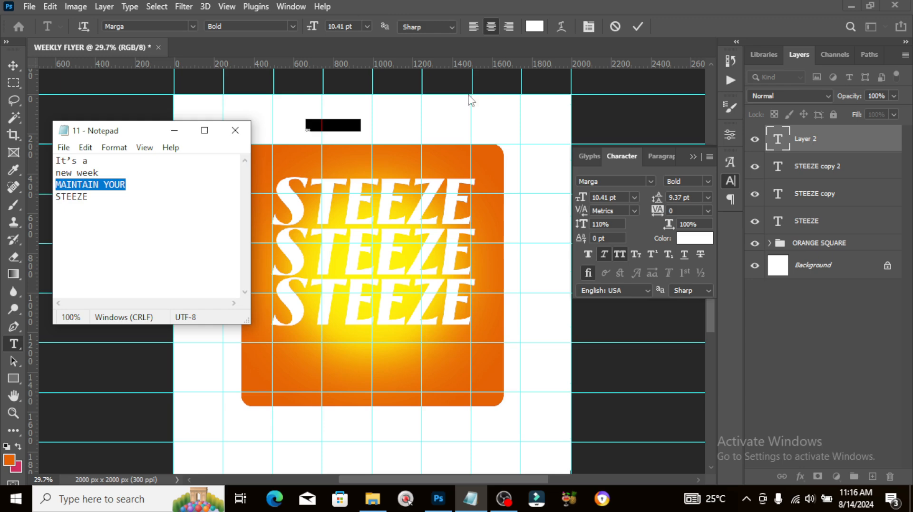
{"action": "left_click", "coordinate": [462, 2]}
{"action": "key", "text": "BackSpace"}
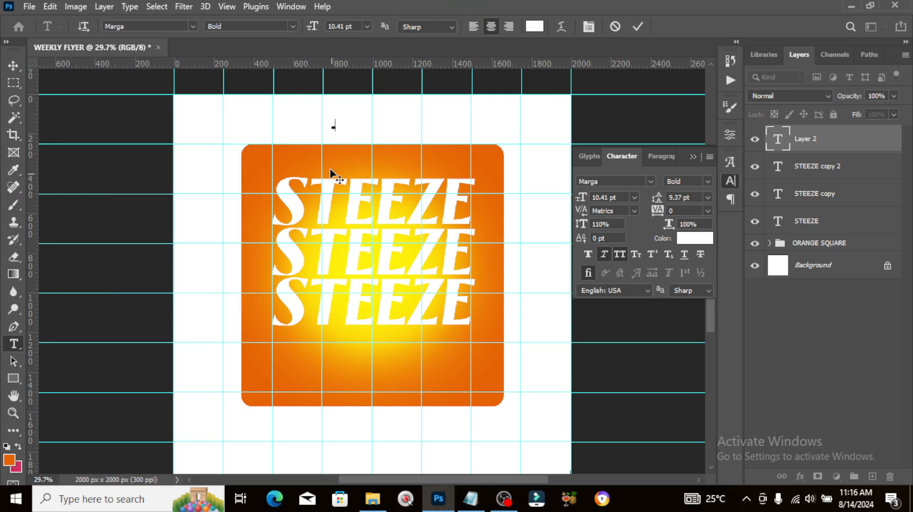
{"action": "key", "text": "ctrl+v"}
{"action": "left_click", "coordinate": [809, 152]}
Move the small text onto the square above the STEEZE lines and correct its wording to MAINTAIN YOUR.
{"action": "key", "text": "v"}
{"action": "left_click_drag", "start_coordinate": [347, 130], "coordinate": [392, 131]}
{"action": "double_click", "coordinate": [773, 140]}
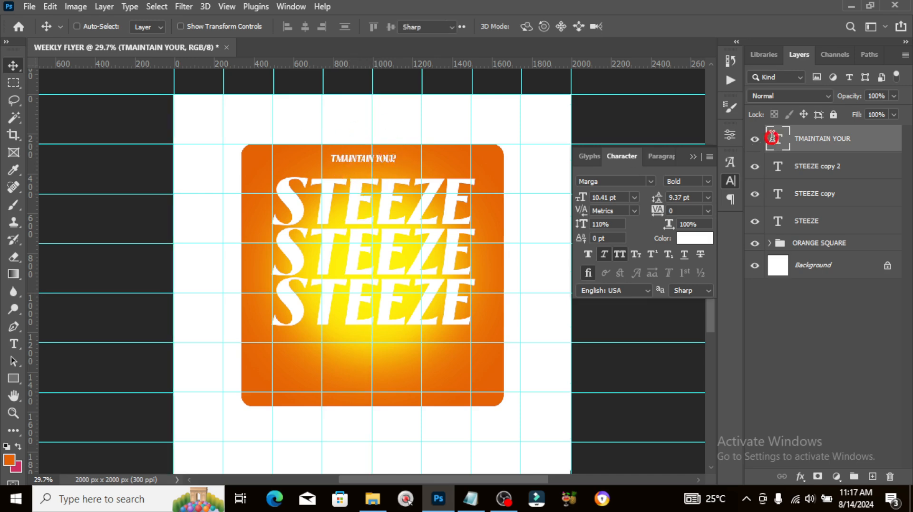
{"action": "left_click", "coordinate": [772, 142]}
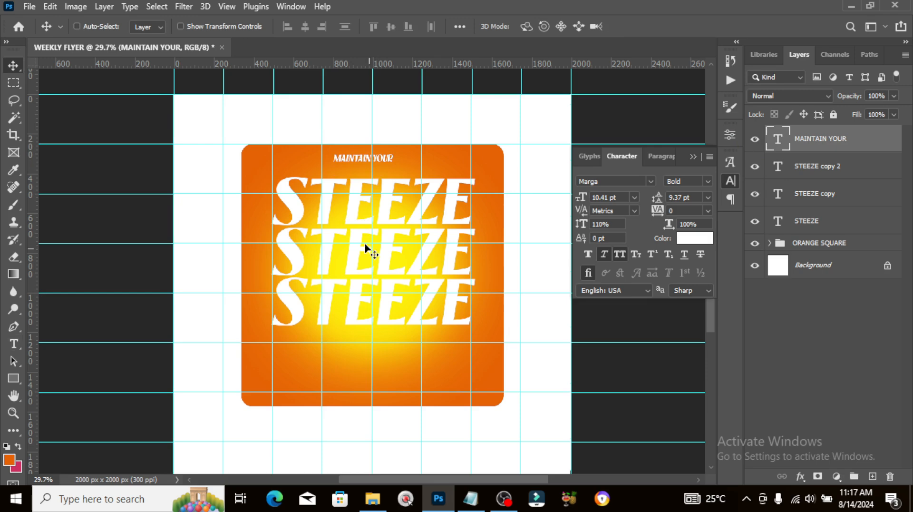
Set the MAINTAIN YOUR text's font to Montserrat Medium.
{"action": "left_click", "coordinate": [650, 181]}
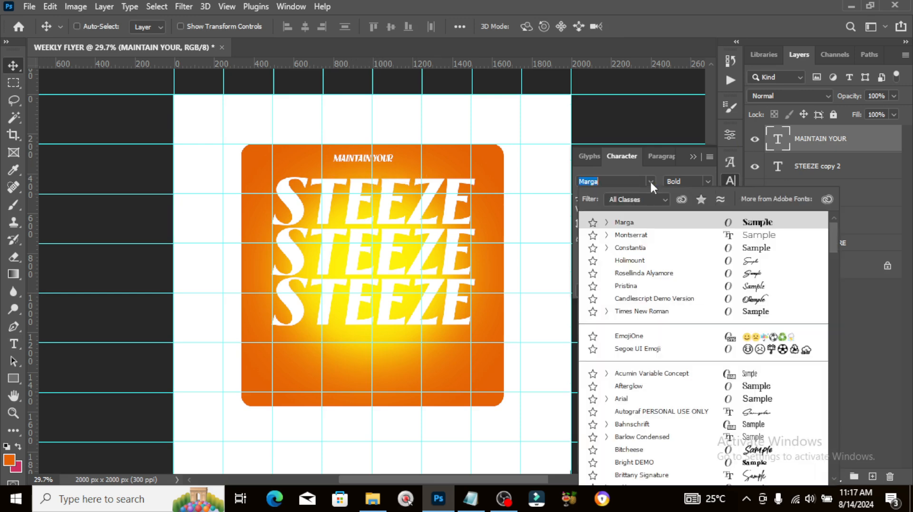
{"action": "left_click", "coordinate": [632, 235]}
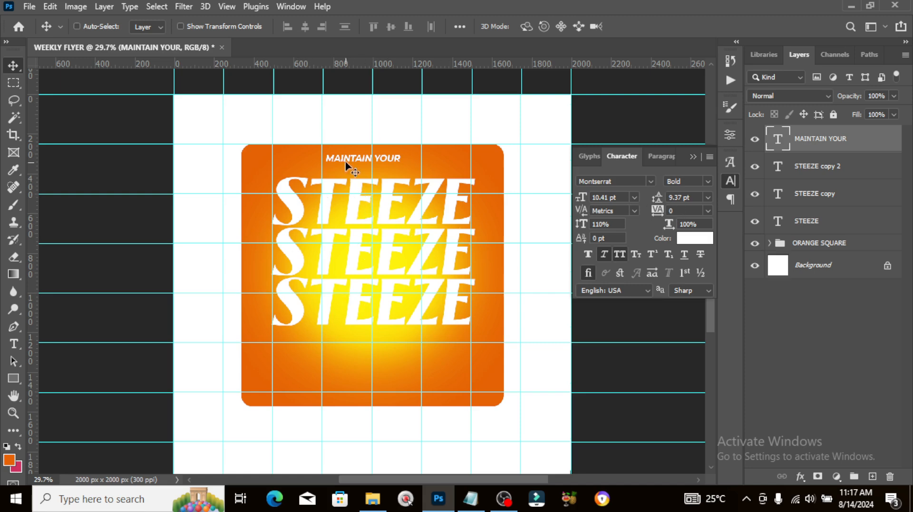
{"action": "left_click", "coordinate": [707, 182]}
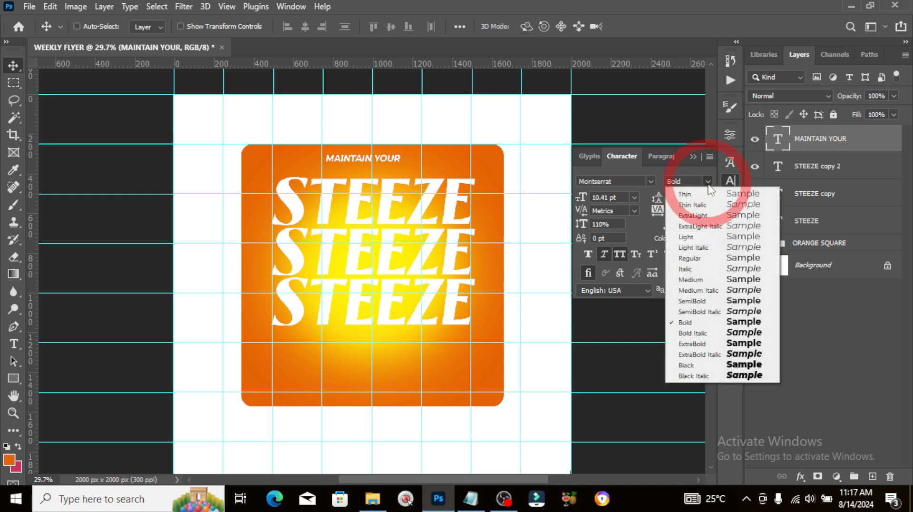
{"action": "left_click", "coordinate": [702, 279]}
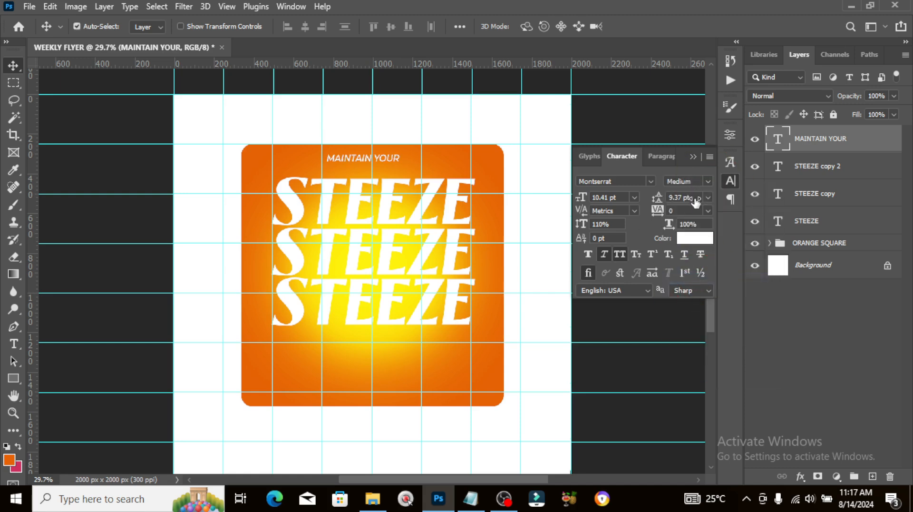
Position the MAINTAIN YOUR text directly above the first STEEZE line, horizontally centred at about X 1005 px, Y 395 px.
{"action": "key", "text": "ctrl+t"}
{"action": "left_click_drag", "start_coordinate": [380, 157], "coordinate": [379, 170]}
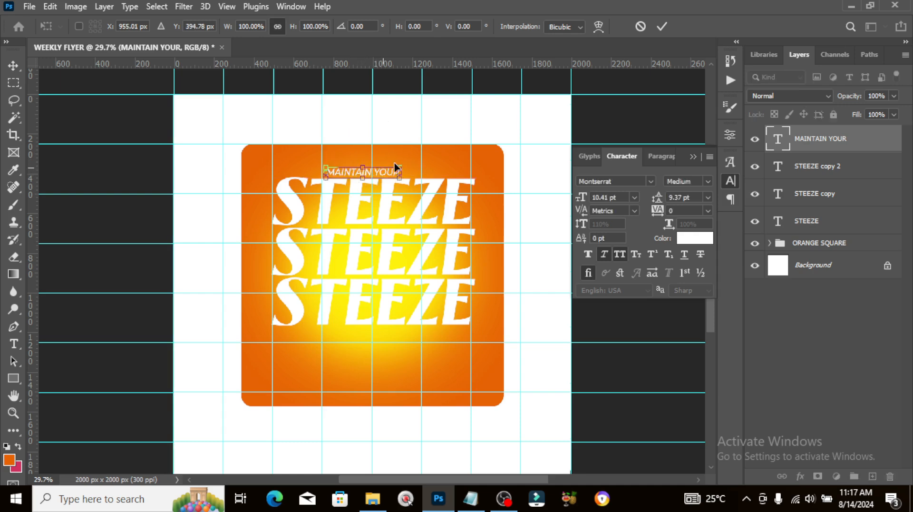
{"action": "key", "text": "ctrl+plus"}
{"action": "key", "text": "ctrl+plus"}
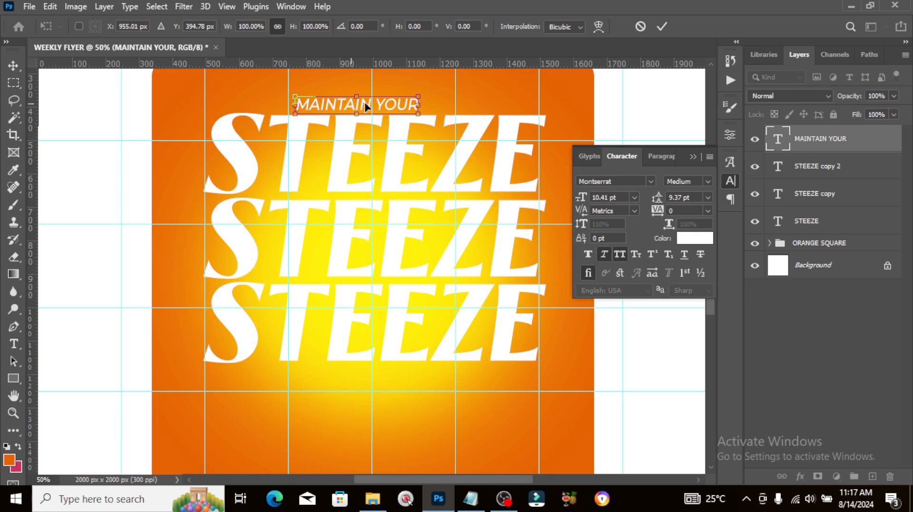
{"action": "key", "text": "shift+Right"}
{"action": "key", "text": "shift+Right"}
{"action": "key", "text": "shift+Right"}
{"action": "key", "text": "shift+Right"}
{"action": "key", "text": "shift+Right"}
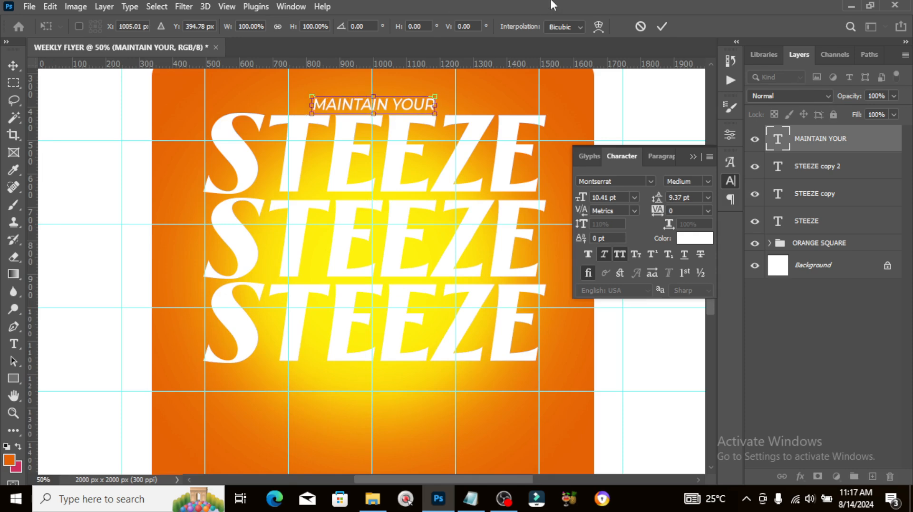
{"action": "key", "text": "Return"}
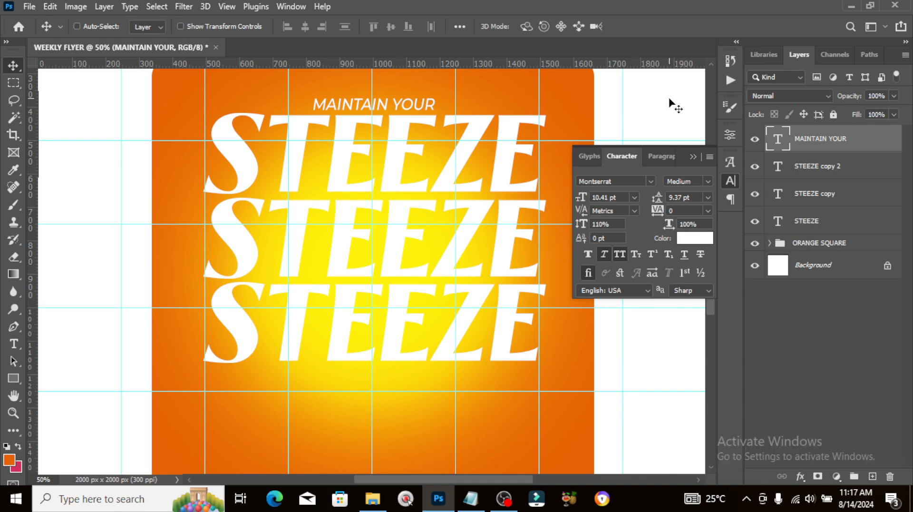
Nudge the MAINTAIN YOUR text up slightly to leave a little more space above the first STEEZE line.
{"action": "key", "text": "Up"}
{"action": "key", "text": "Up"}
{"action": "key", "text": "Up"}
{"action": "key", "text": "Up"}
{"action": "key", "text": "Up"}
{"action": "key", "text": "Up"}
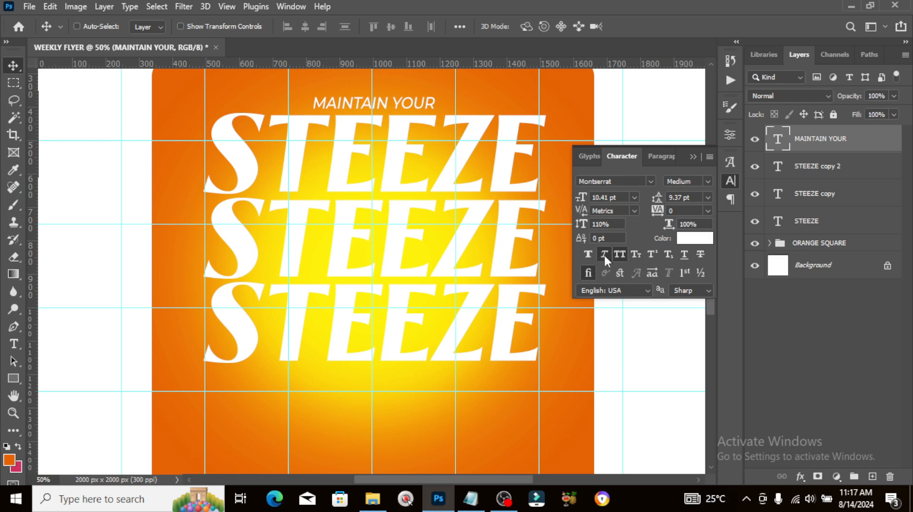
Select the lowest STEEZE text layer, collapse the character settings and fit the whole canvas in view.
{"action": "left_click", "coordinate": [803, 171]}
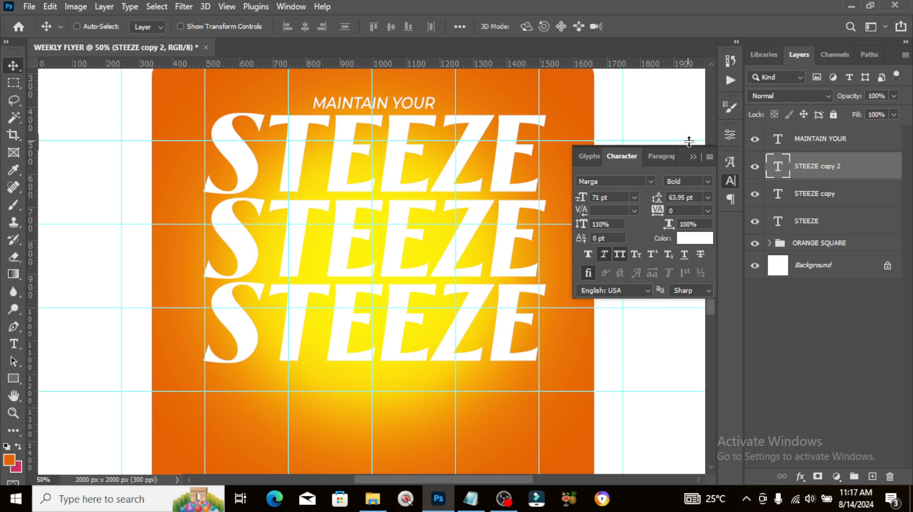
{"action": "left_click", "coordinate": [691, 156]}
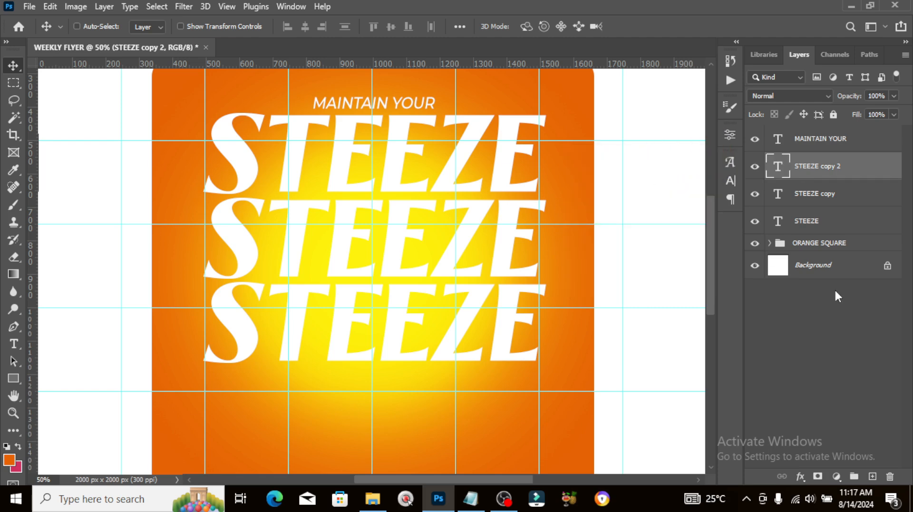
{"action": "key", "text": "ctrl+0"}
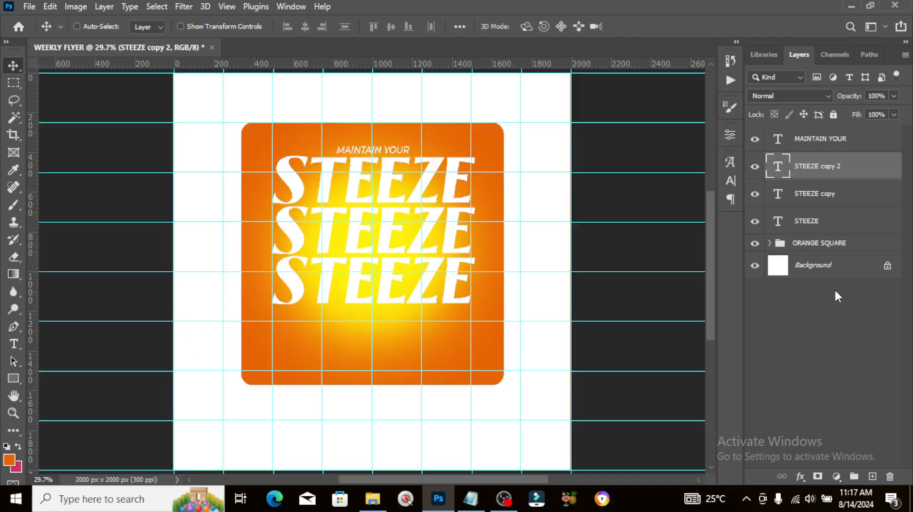
Rotate the MAINTAIN YOUR text and all three STEEZE lines together by -4.80 degrees.
{"action": "left_click", "coordinate": [818, 139]}
{"action": "left_click", "coordinate": [816, 224], "text": "shift"}
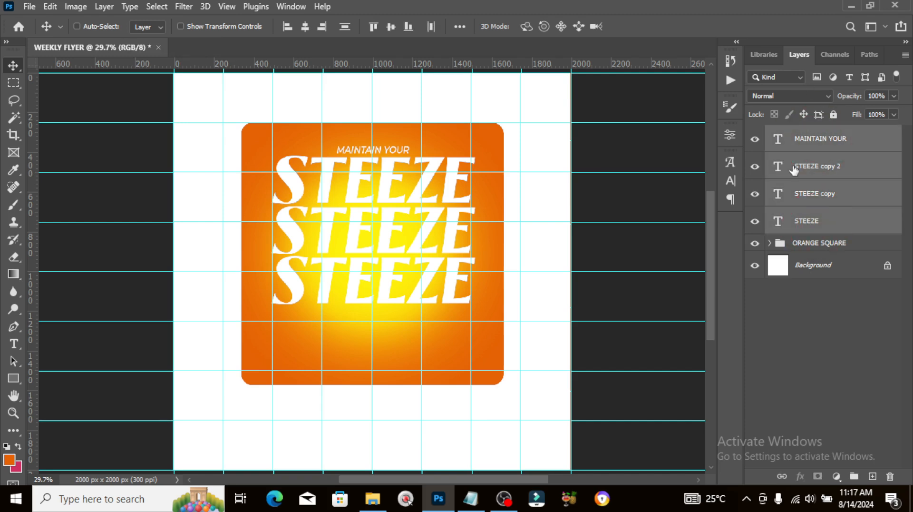
{"action": "key", "text": "ctrl+t"}
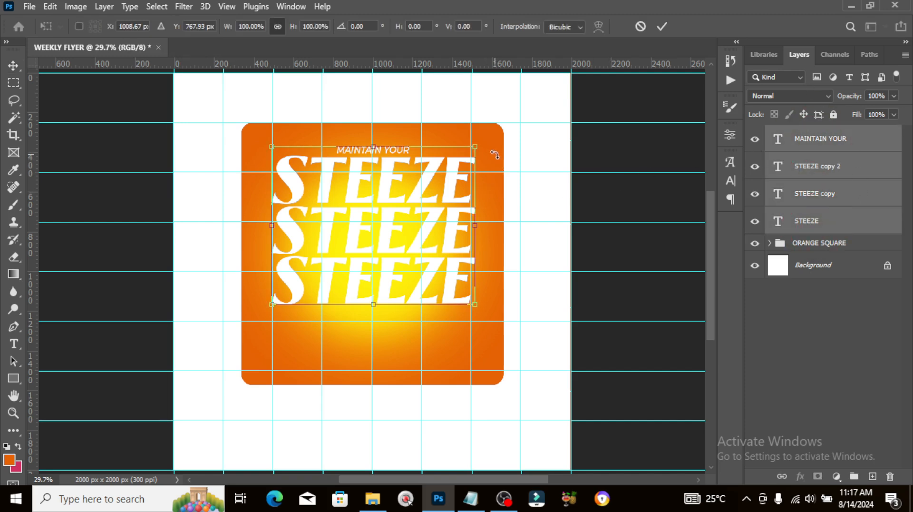
{"action": "left_click_drag", "start_coordinate": [493, 154], "coordinate": [490, 140]}
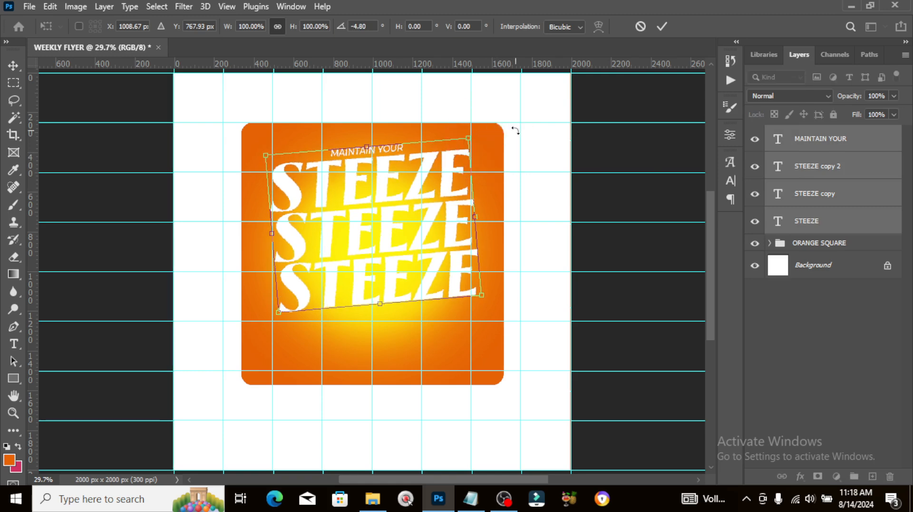
Shift the rotated text block sideways to about X 1032 px to centre it in the orange square, and apply the transform.
{"action": "key", "text": "Right"}
{"action": "key", "text": "Right"}
{"action": "key", "text": "Right"}
{"action": "key", "text": "Right"}
{"action": "key", "text": "Right"}
{"action": "key", "text": "Right"}
{"action": "key", "text": "Right"}
{"action": "key", "text": "Right"}
{"action": "key", "text": "Right"}
{"action": "key", "text": "Right"}
{"action": "key", "text": "Right"}
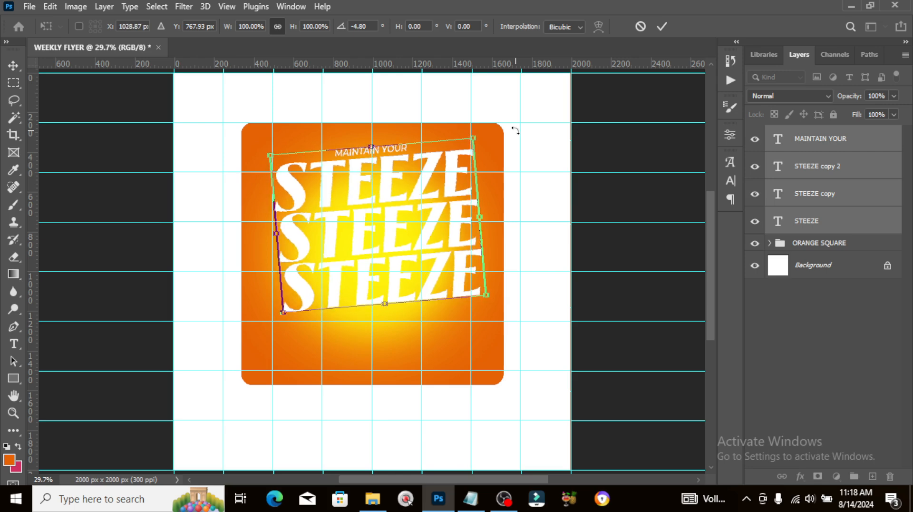
{"action": "key", "text": "Left"}
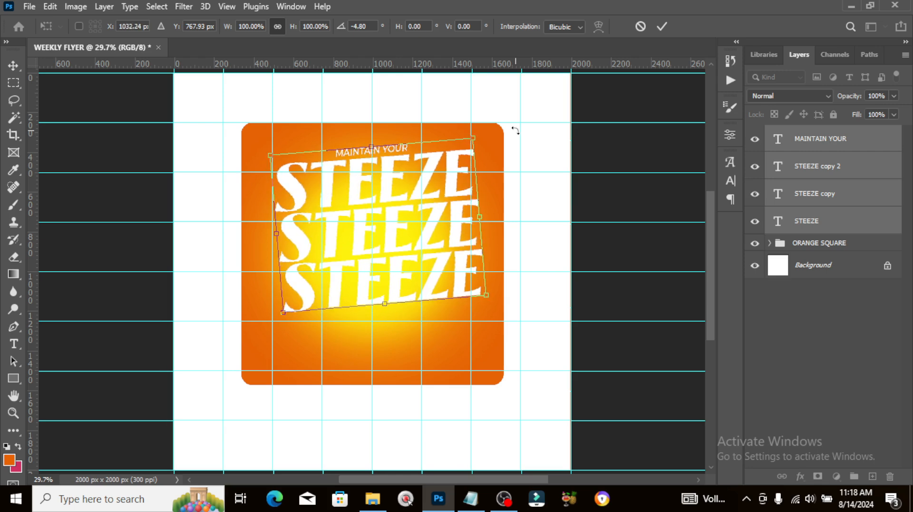
{"action": "key", "text": "Return"}
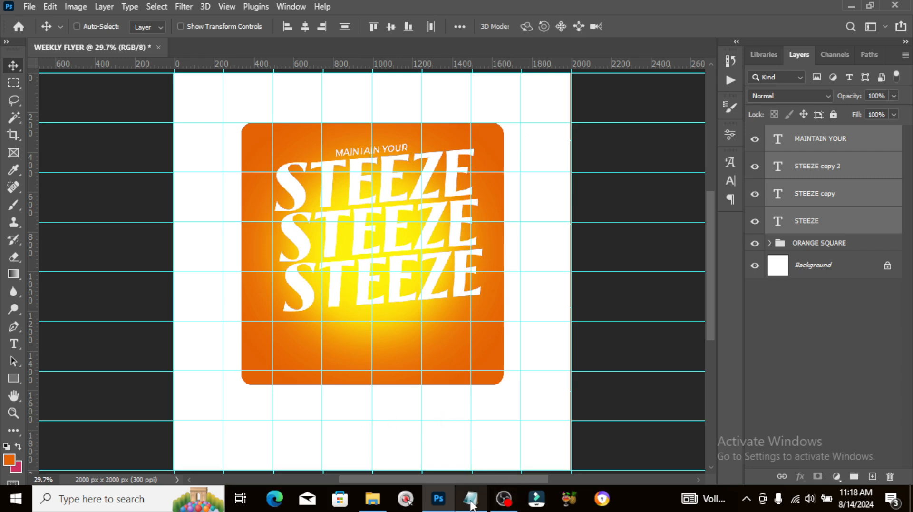
Add a two-line text above the orange square reading "It's a new week", copied from the Notepad file 11.
{"action": "key", "text": "t"}
{"action": "left_click", "coordinate": [333, 97]}
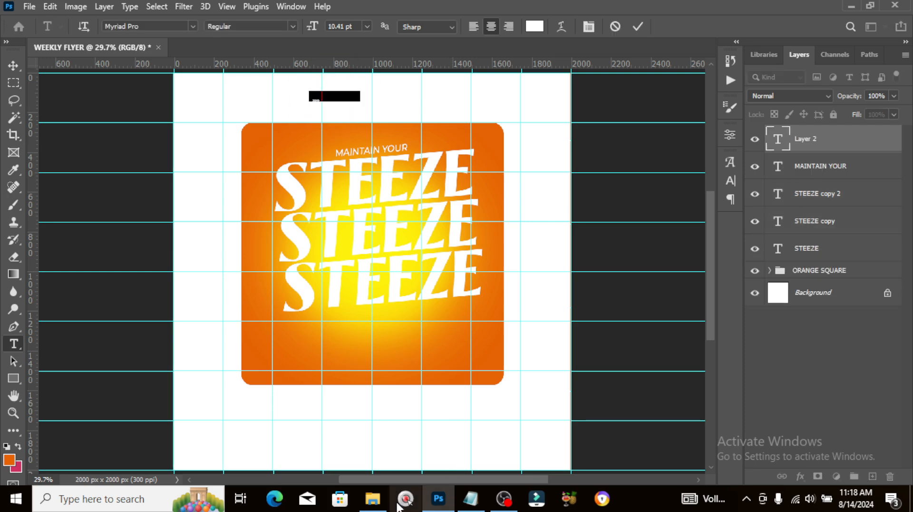
{"action": "left_click", "coordinate": [470, 498]}
{"action": "left_click", "coordinate": [100, 172]}
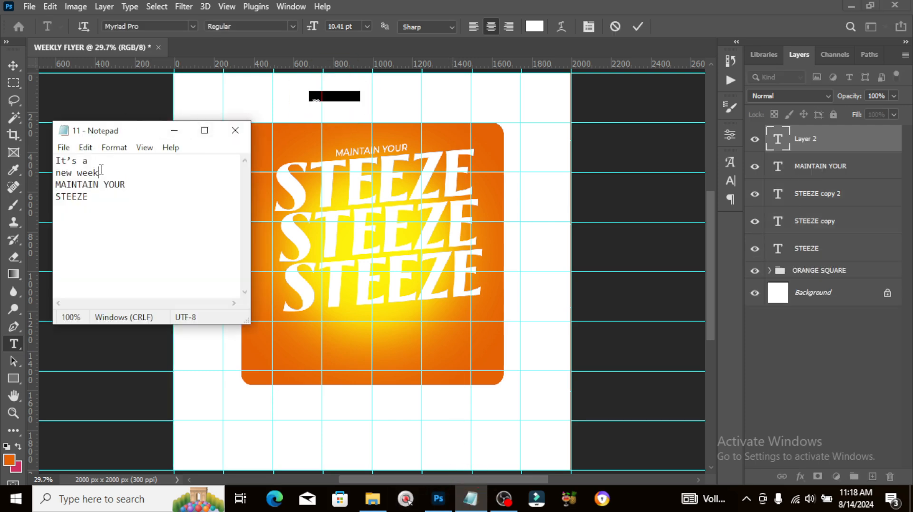
{"action": "left_click_drag", "start_coordinate": [100, 172], "coordinate": [41, 159]}
{"action": "key", "text": "ctrl+c"}
{"action": "left_click", "coordinate": [417, 6]}
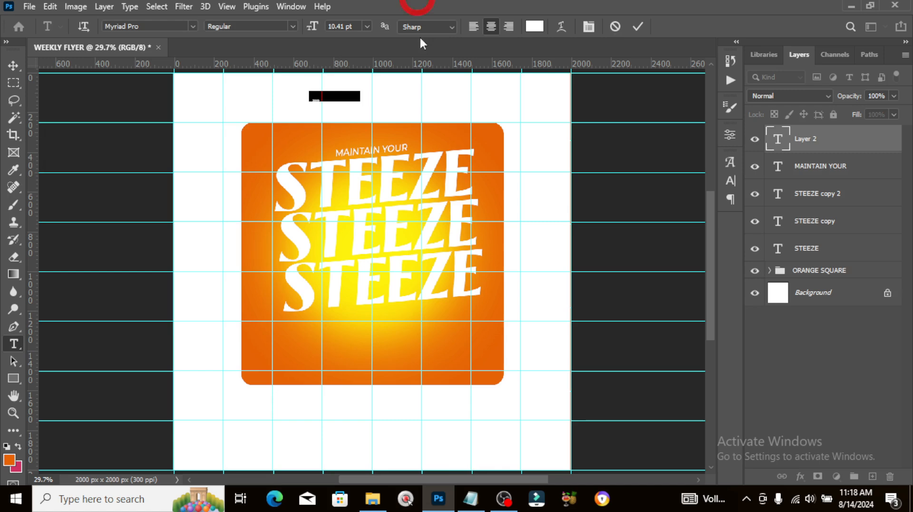
{"action": "key", "text": "ctrl+v"}
{"action": "left_click", "coordinate": [826, 143]}
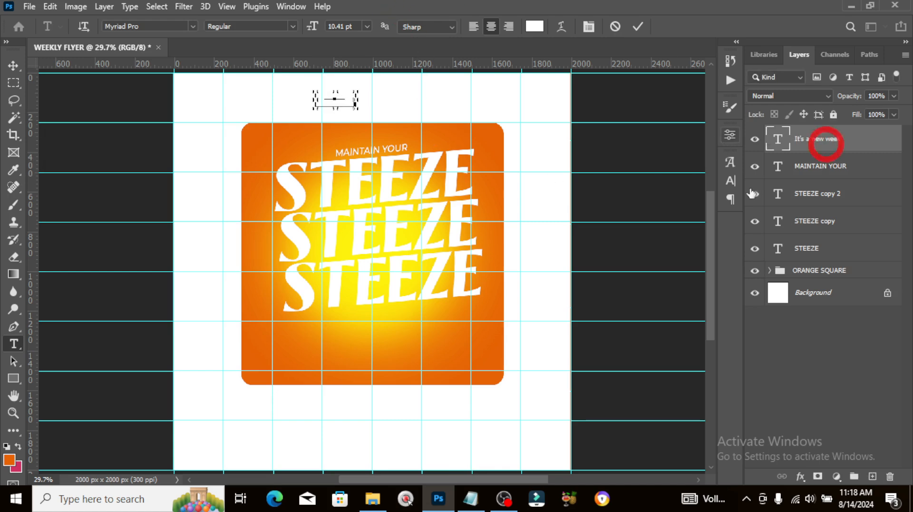
Colour the It's a new week text orange e86a00, sampled from the lower part of the orange square.
{"action": "left_click", "coordinate": [728, 180]}
{"action": "left_click", "coordinate": [691, 240]}
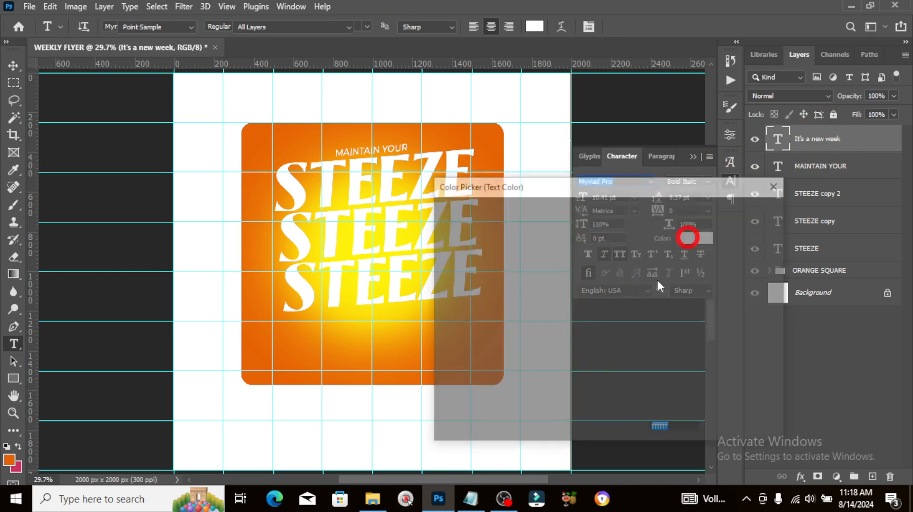
{"action": "left_click", "coordinate": [338, 378]}
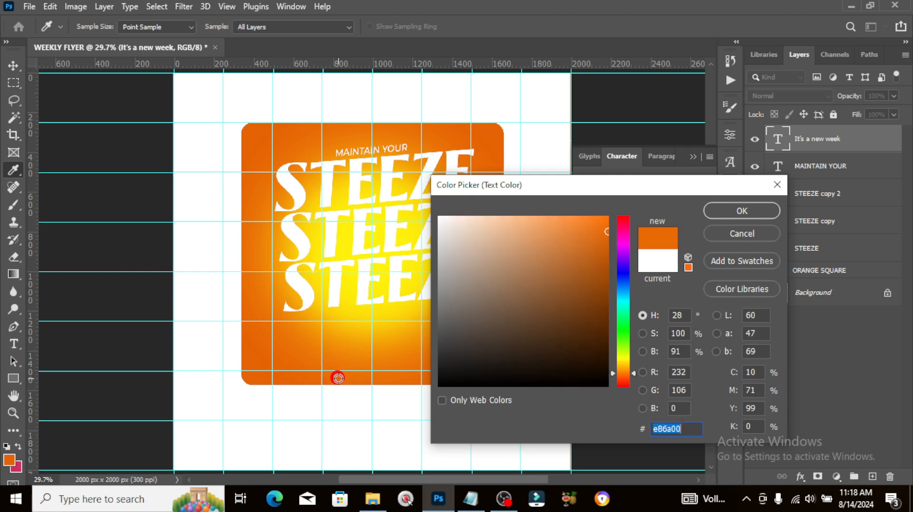
{"action": "left_click", "coordinate": [756, 209]}
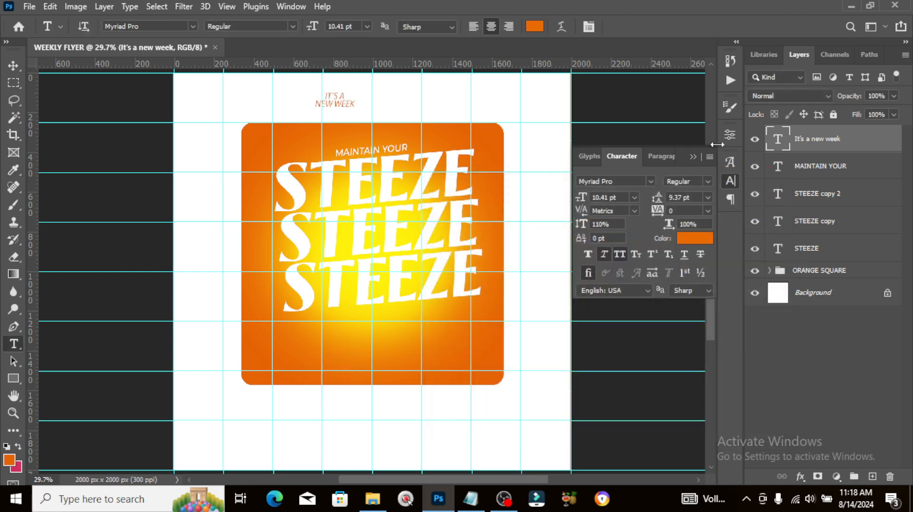
Set the It's a new week text's font to Montserrat ExtraBold.
{"action": "left_click", "coordinate": [649, 181]}
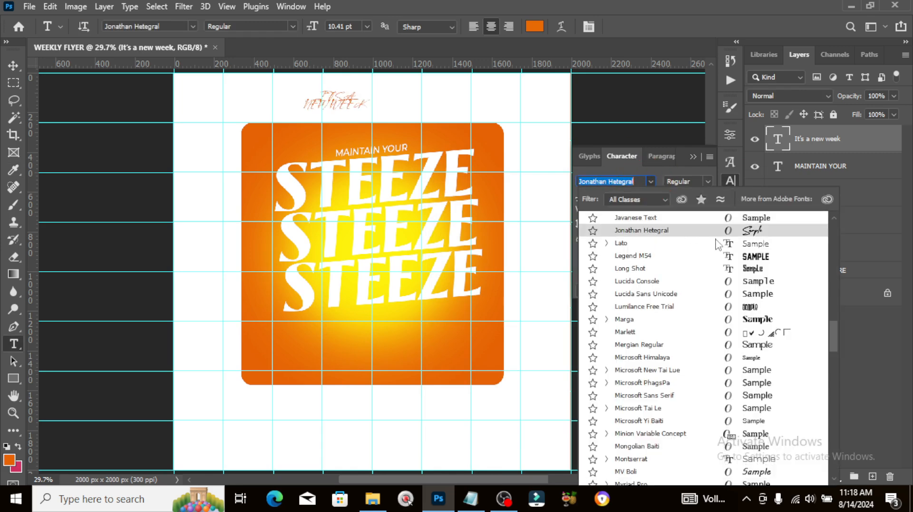
{"action": "left_click_drag", "start_coordinate": [832, 332], "coordinate": [827, 201]}
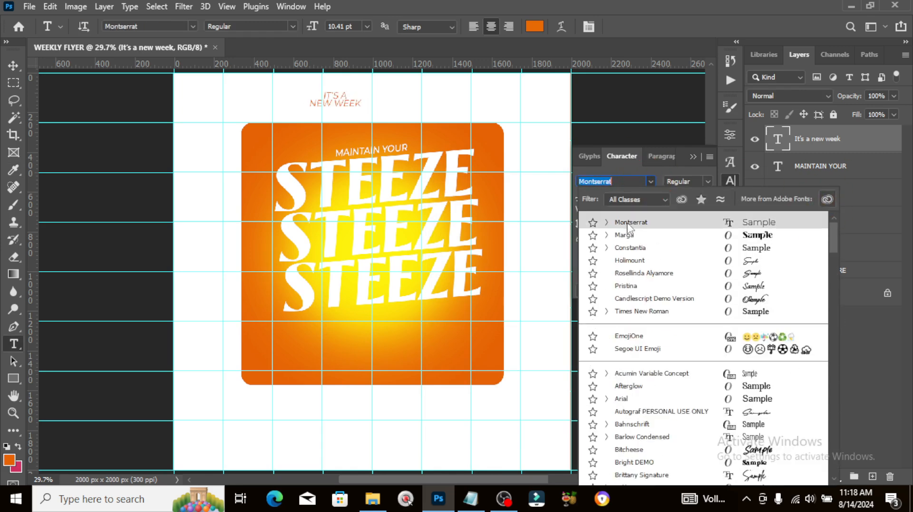
{"action": "left_click", "coordinate": [627, 224]}
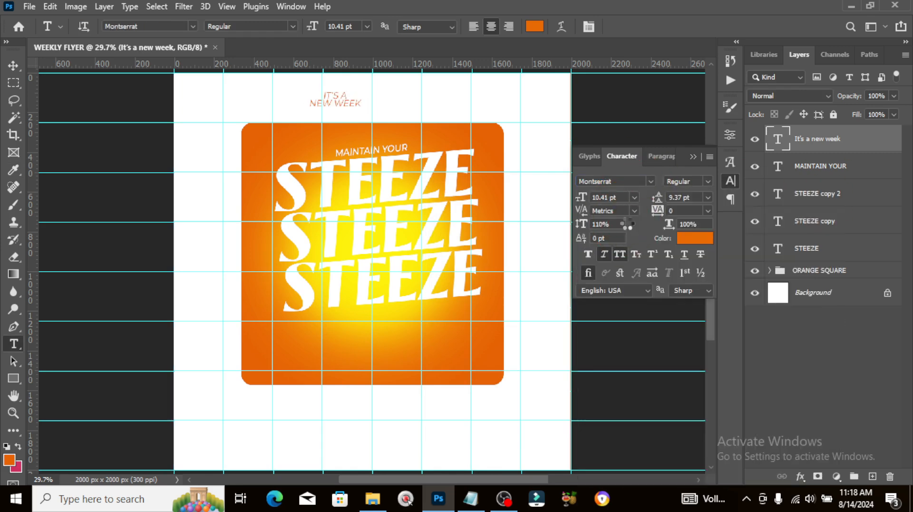
{"action": "left_click", "coordinate": [708, 184]}
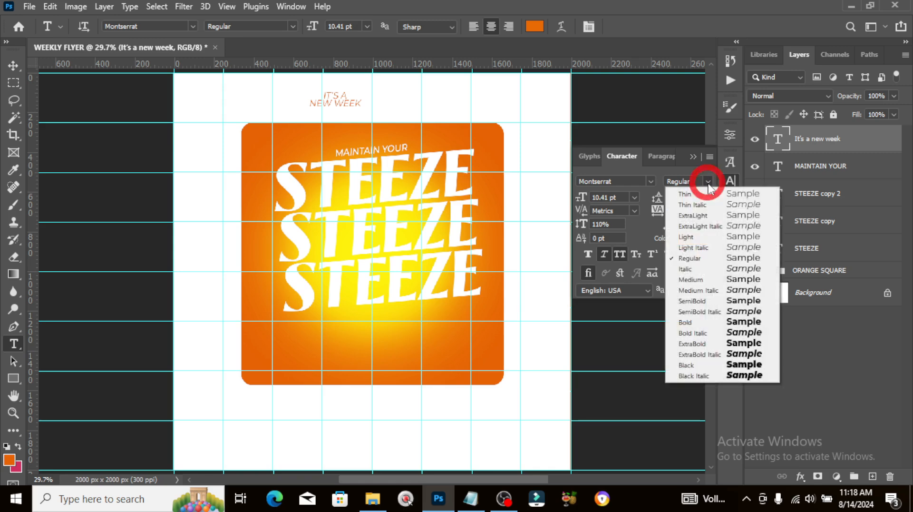
{"action": "left_click", "coordinate": [685, 344]}
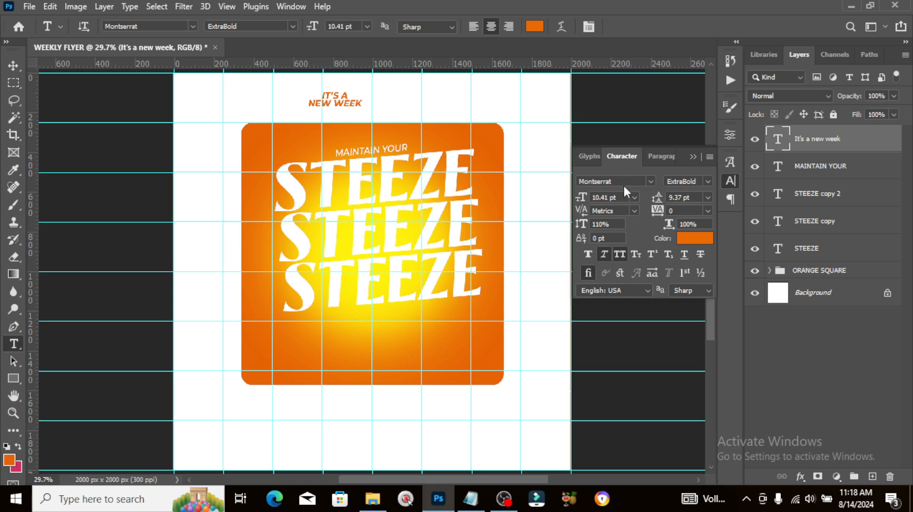
Scale the It's a new week text to about 143.75% and centre it horizontally at about X 1003 px above the square.
{"action": "key", "text": "ctrl+t"}
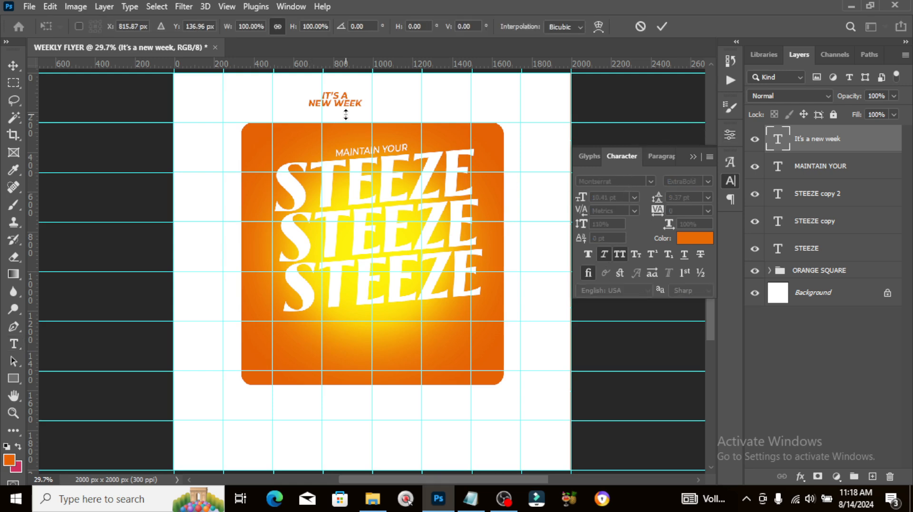
{"action": "left_click_drag", "start_coordinate": [370, 117], "coordinate": [384, 116]}
{"action": "key", "text": "shift+Right"}
{"action": "key", "text": "shift+Right"}
{"action": "key", "text": "shift+Right"}
{"action": "key", "text": "shift+Right"}
{"action": "key", "text": "shift+Right"}
{"action": "key", "text": "shift+Right"}
{"action": "key", "text": "shift+Right"}
{"action": "key", "text": "shift+Right"}
{"action": "key", "text": "shift+Right"}
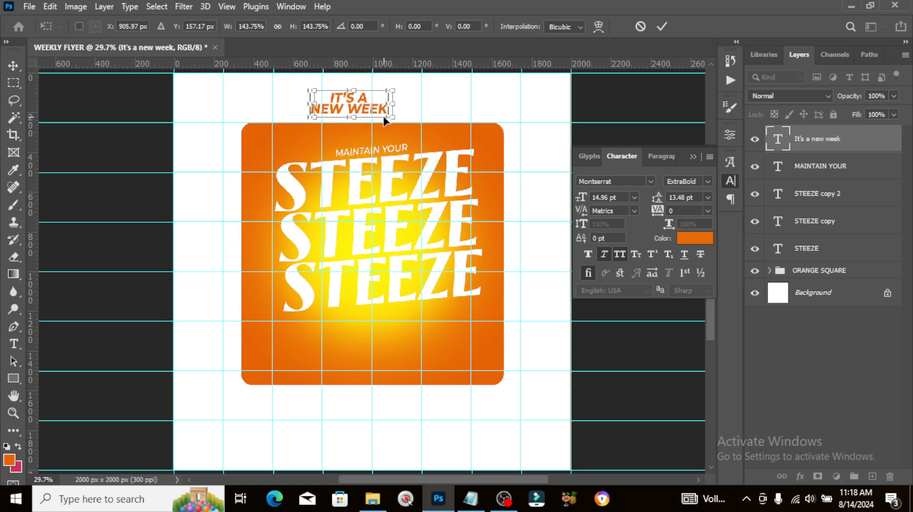
{"action": "key", "text": "shift+Right"}
{"action": "key", "text": "shift+Right"}
{"action": "key", "text": "shift+Right"}
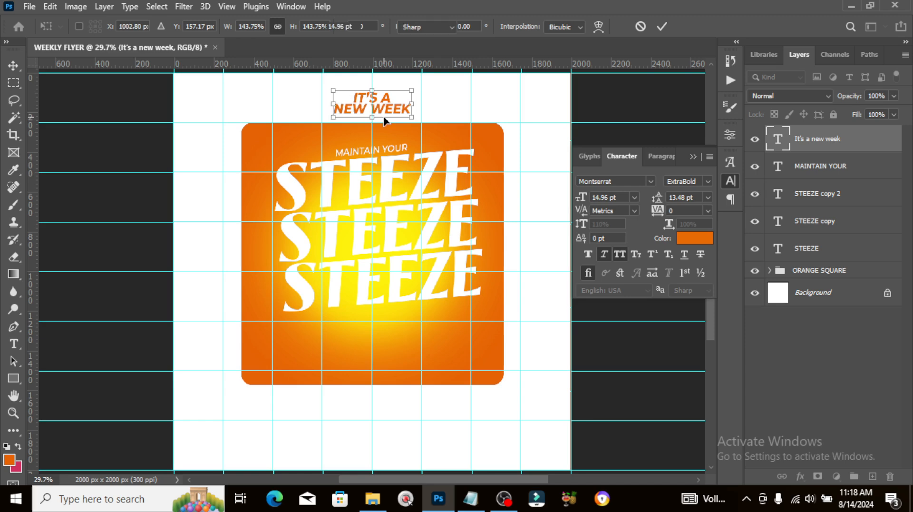
{"action": "key", "text": "Return"}
Nudge the It's a new week text down slightly closer to the orange square and hide the guides.
{"action": "key", "text": "ctrl+semicolon"}
{"action": "key", "text": "ctrl+semicolon"}
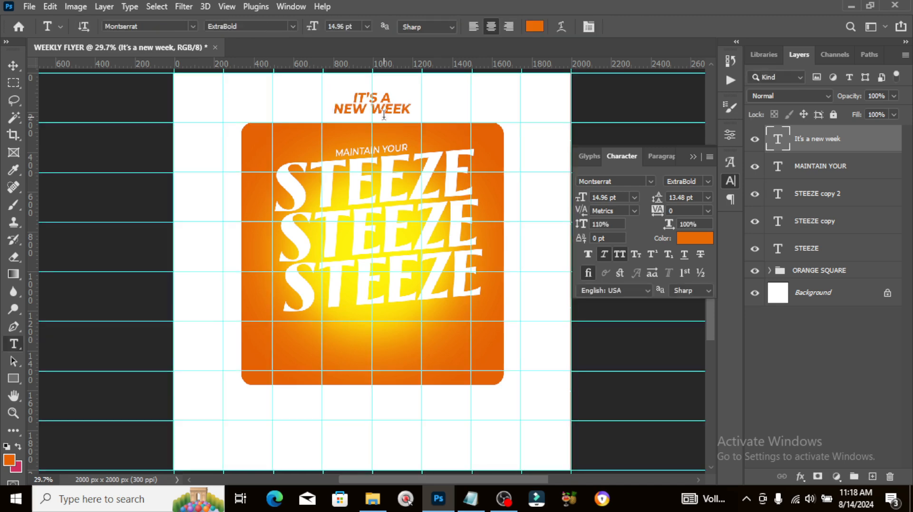
{"action": "key", "text": "v"}
{"action": "key", "text": "shift+Down"}
{"action": "key", "text": "shift+Down"}
{"action": "key", "text": "shift+Down"}
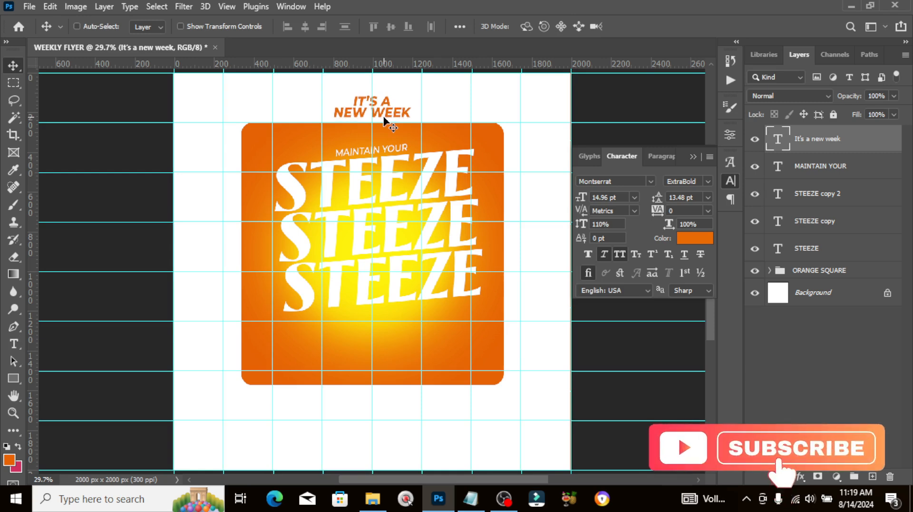
{"action": "key", "text": "ctrl+semicolon"}
{"action": "key", "text": "ctrl+minus"}
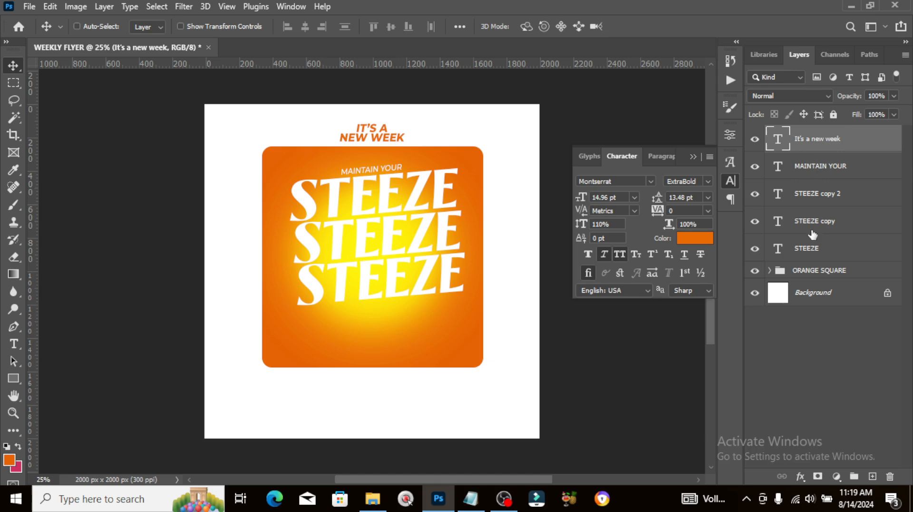
Group all the text layers and name the group TEXT.
{"action": "left_click", "coordinate": [807, 248], "text": "shift"}
{"action": "key", "text": "ctrl+g"}
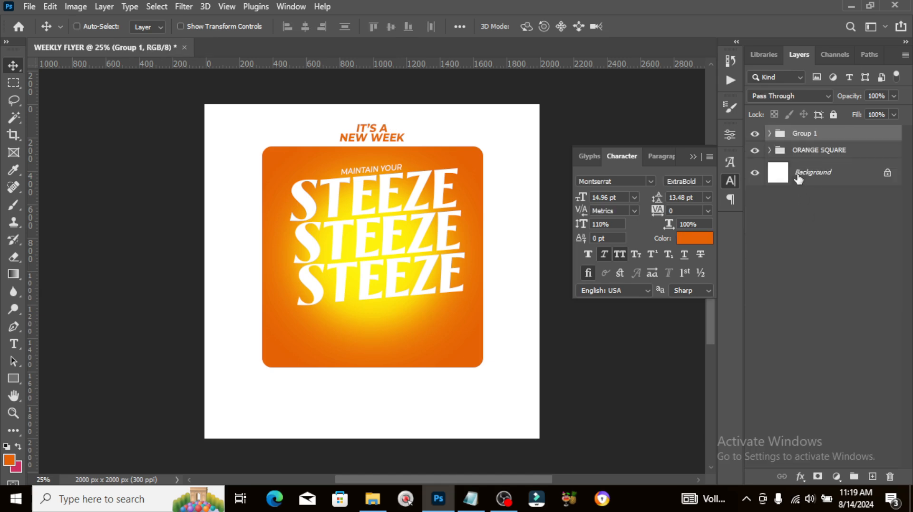
{"action": "double_click", "coordinate": [807, 135]}
{"action": "type", "text": "text"}
{"action": "key", "text": "Return"}
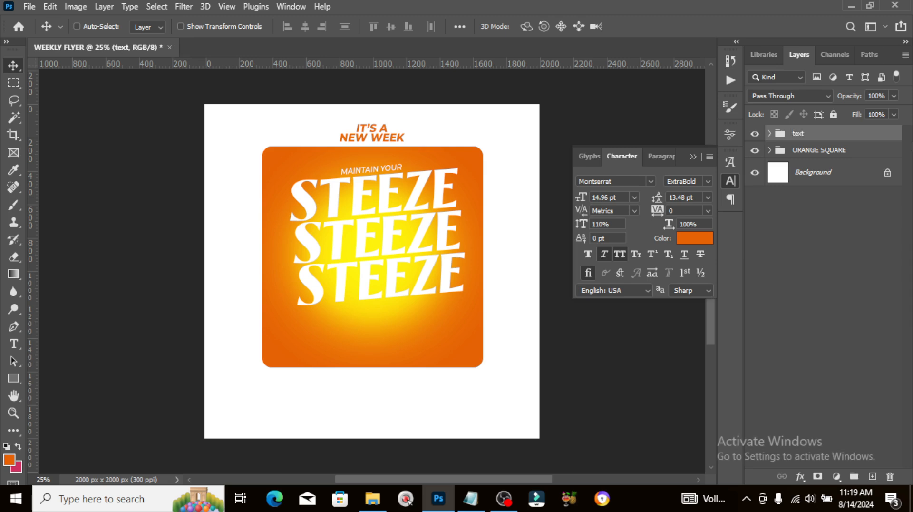
{"action": "double_click", "coordinate": [798, 135]}
{"action": "type", "text": "TEXT"}
{"action": "key", "text": "Return"}
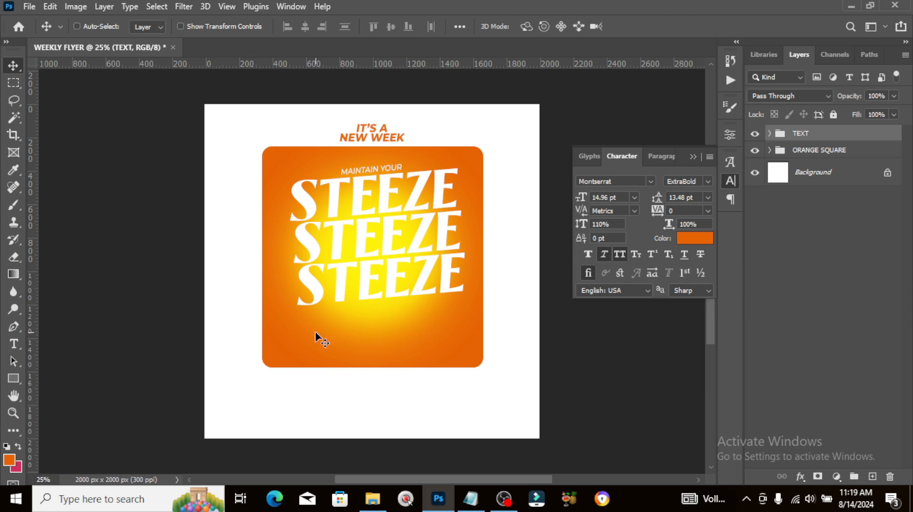
Add a new MONDAY text on the white area below the orange square's lower left corner.
{"action": "key", "text": "t"}
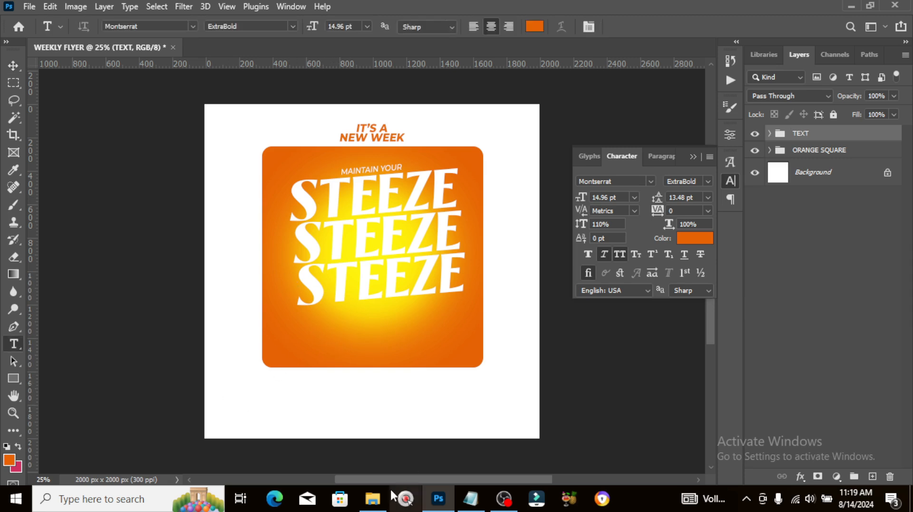
{"action": "left_click", "coordinate": [241, 395]}
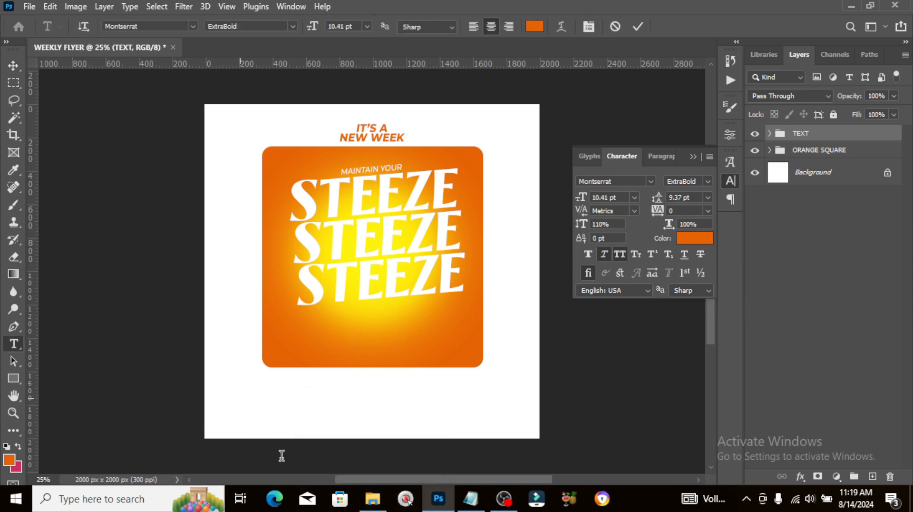
{"action": "type", "text": "MONDAY"}
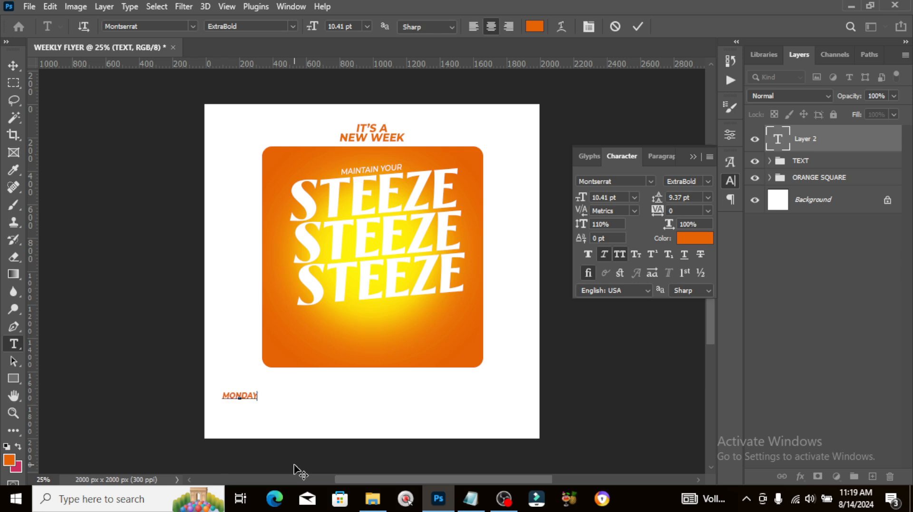
{"action": "left_click", "coordinate": [811, 141]}
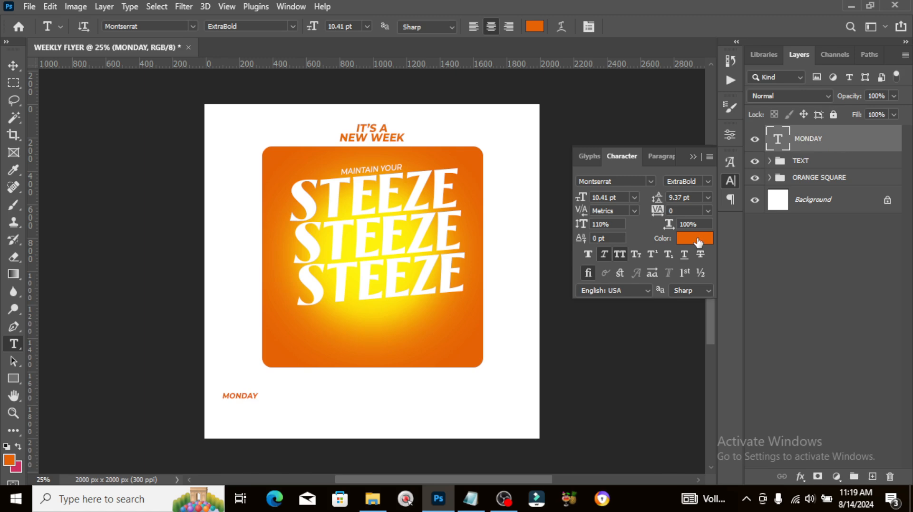
Enlarge the MONDAY text to about 96.45 pt so it spans nearly the flyer's full width across the square's lower edge.
{"action": "key", "text": "ctrl+t"}
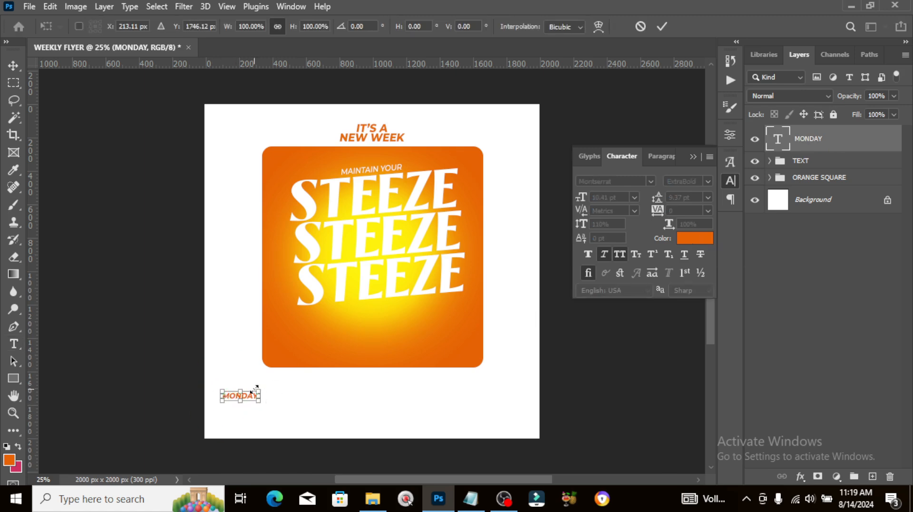
{"action": "left_click_drag", "start_coordinate": [262, 388], "coordinate": [546, 245]}
{"action": "key", "text": "Return"}
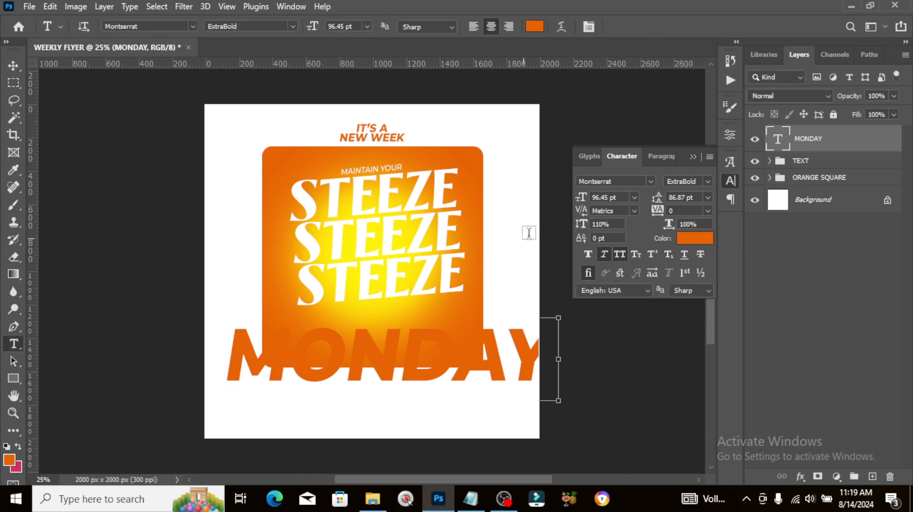
Change the MONDAY text's color to dark grey 4B4B4B.
{"action": "left_click", "coordinate": [698, 239]}
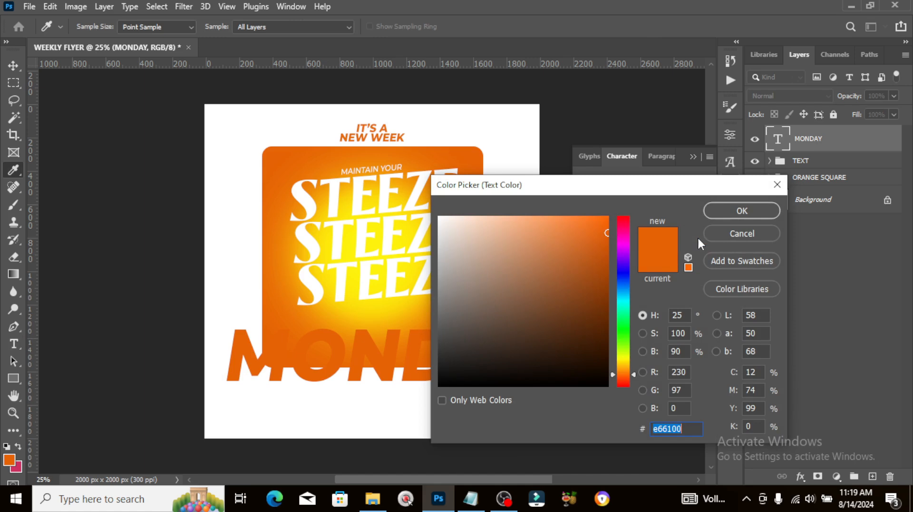
{"action": "type", "text": "4B4"}
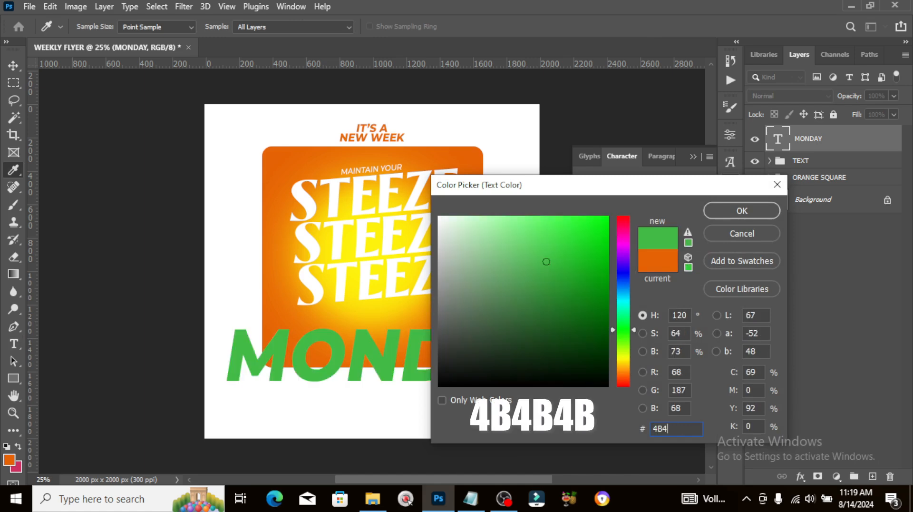
{"action": "type", "text": "B4B"}
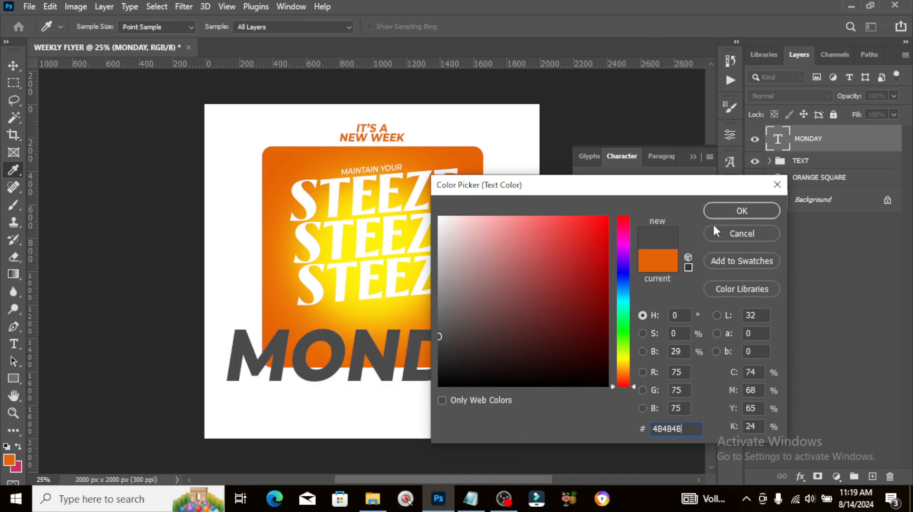
{"action": "left_click", "coordinate": [733, 209]}
Rotate the MONDAY text 90° counterclockwise and move it to run vertically along the flyer's left edge.
{"action": "key", "text": "ctrl+t"}
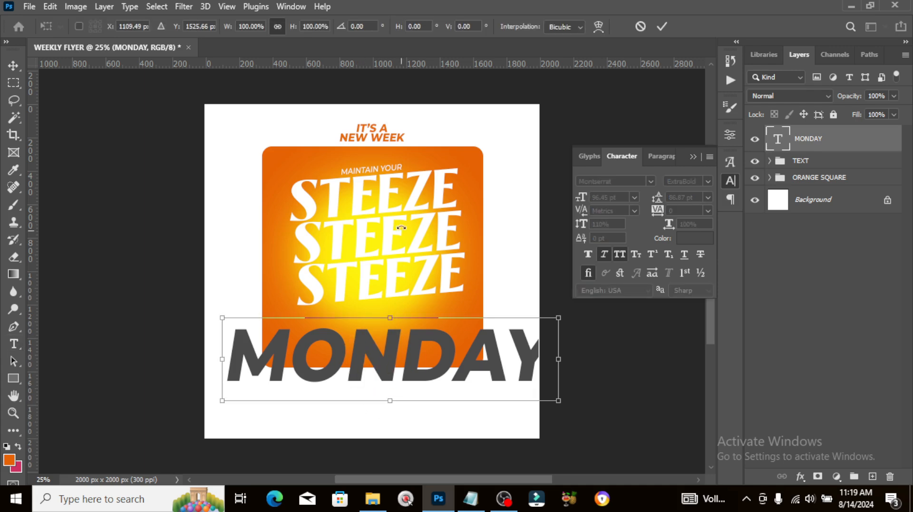
{"action": "right_click", "coordinate": [402, 227]}
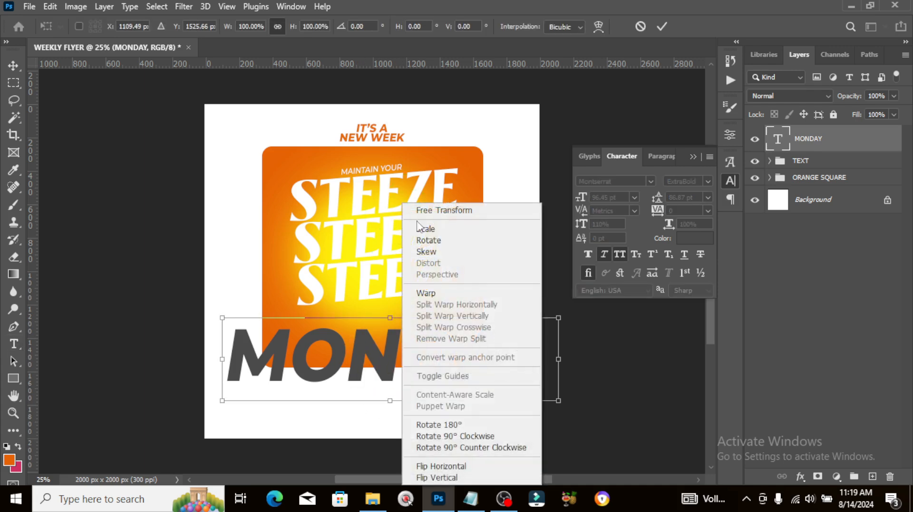
{"action": "left_click", "coordinate": [458, 449]}
{"action": "left_click_drag", "start_coordinate": [379, 334], "coordinate": [222, 238]}
{"action": "key", "text": "Return"}
{"action": "key", "text": "t"}
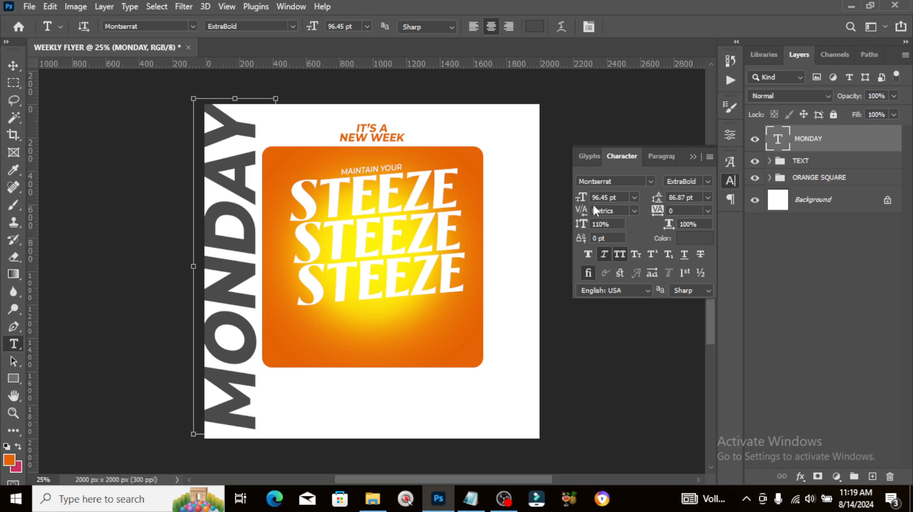
Shrink the vertical MONDAY text to about 89.08 pt and, with the guides shown, center it vertically on the flyer.
{"action": "key", "text": "ctrl+t"}
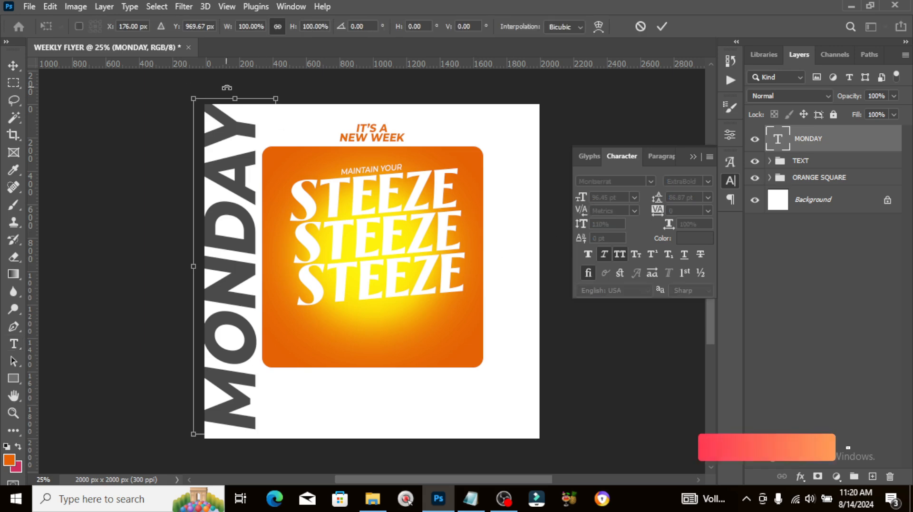
{"action": "left_click_drag", "start_coordinate": [193, 99], "coordinate": [199, 123]}
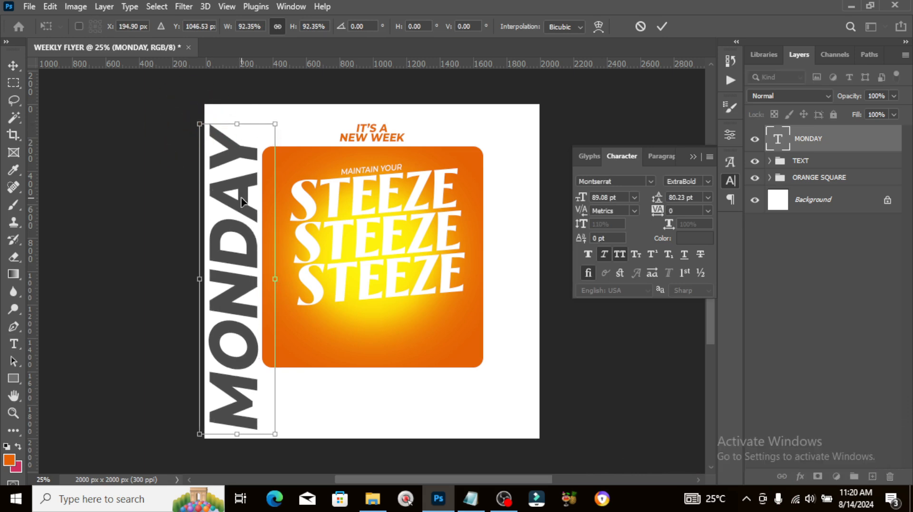
{"action": "key", "text": "ctrl+;"}
{"action": "left_click_drag", "start_coordinate": [214, 300], "coordinate": [220, 296]}
{"action": "key", "text": "Return"}
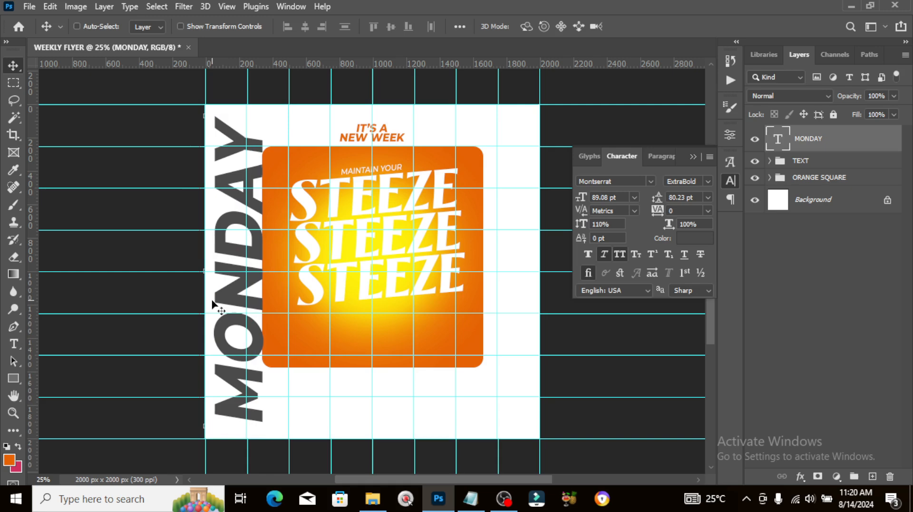
Nudge the vertical MONDAY text left so it fits between the flyer's left edge and the orange square.
{"action": "key", "text": "shift+Left"}
{"action": "key", "text": "shift+Left"}
{"action": "key", "text": "shift+Left"}
{"action": "key", "text": "shift+Left"}
{"action": "key", "text": "shift+Left"}
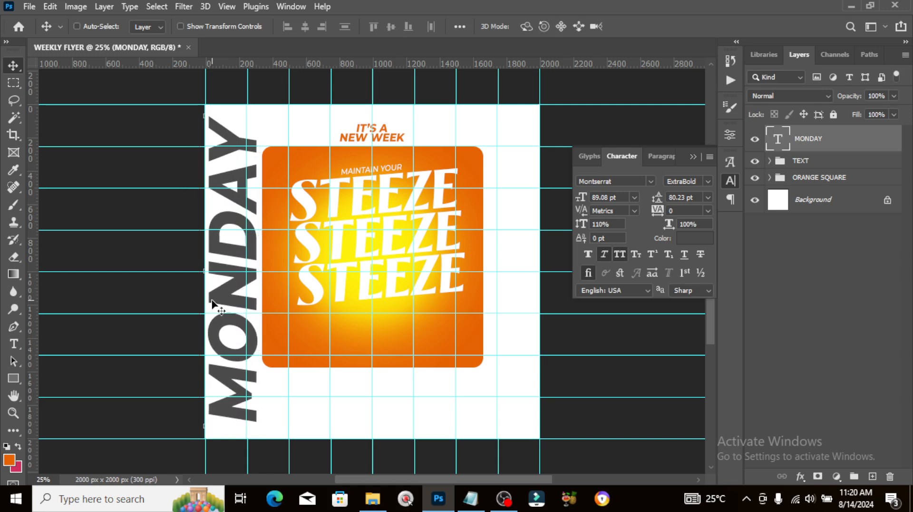
{"action": "key", "text": "ctrl+t"}
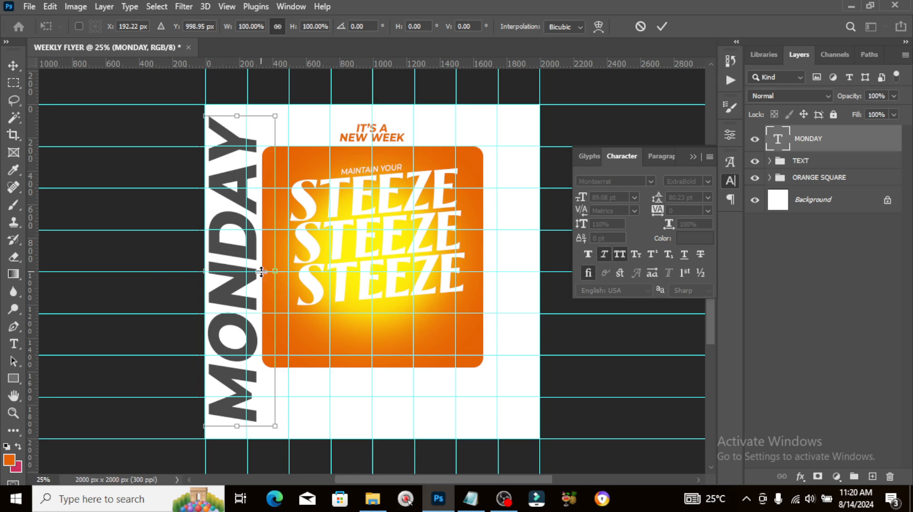
{"action": "key", "text": "Return"}
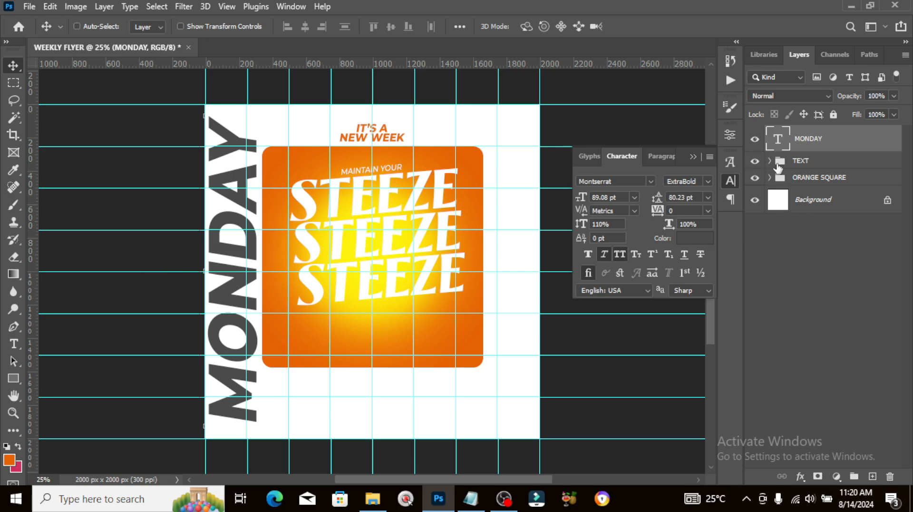
Lower the MONDAY text's opacity to 22% and place a duplicate of it along the flyer's right edge.
{"action": "left_click", "coordinate": [895, 97]}
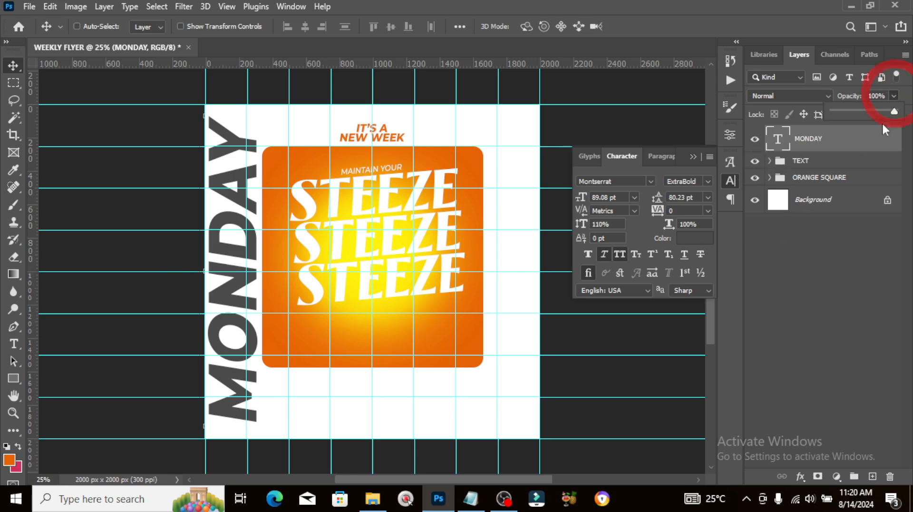
{"action": "left_click", "coordinate": [846, 110]}
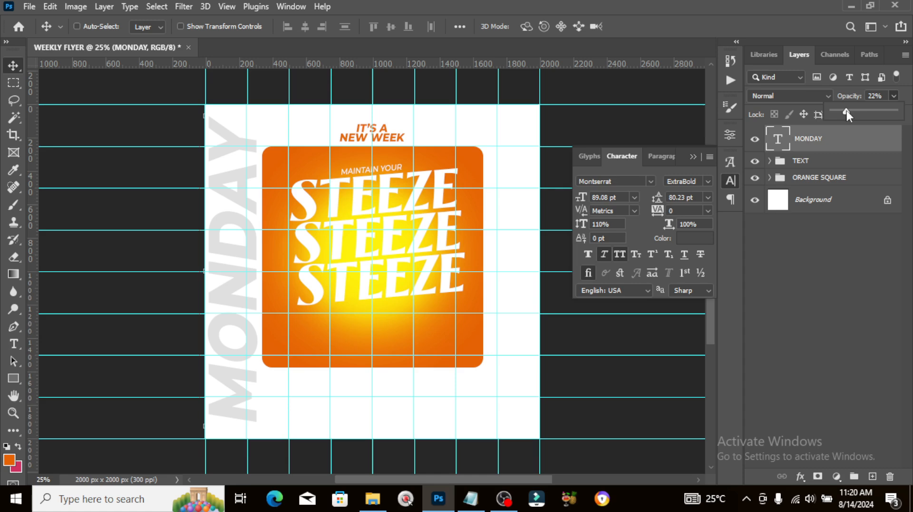
{"action": "left_click", "coordinate": [866, 142]}
{"action": "key", "text": "ctrl+j"}
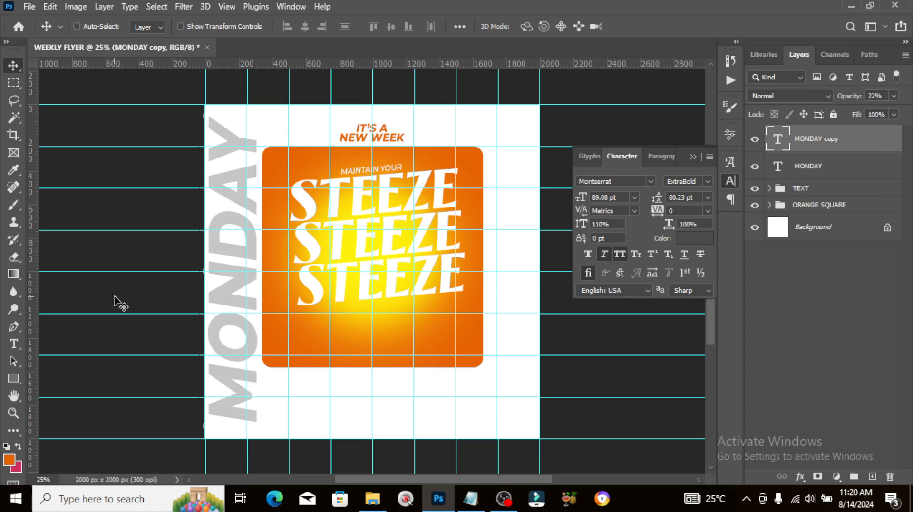
{"action": "left_click_drag", "start_coordinate": [262, 248], "coordinate": [512, 248]}
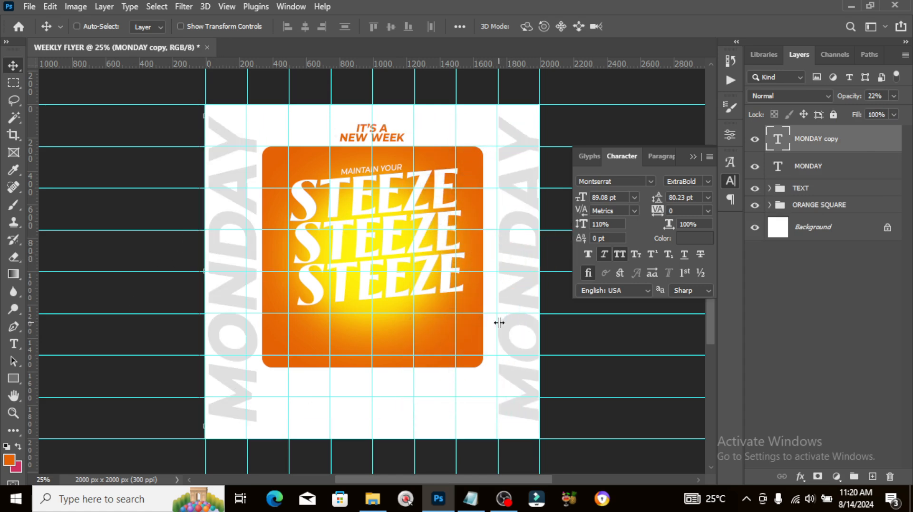
Replace the right-hand MONDAY copy's text with "new week" from the Notepad file.
{"action": "left_click", "coordinate": [474, 505]}
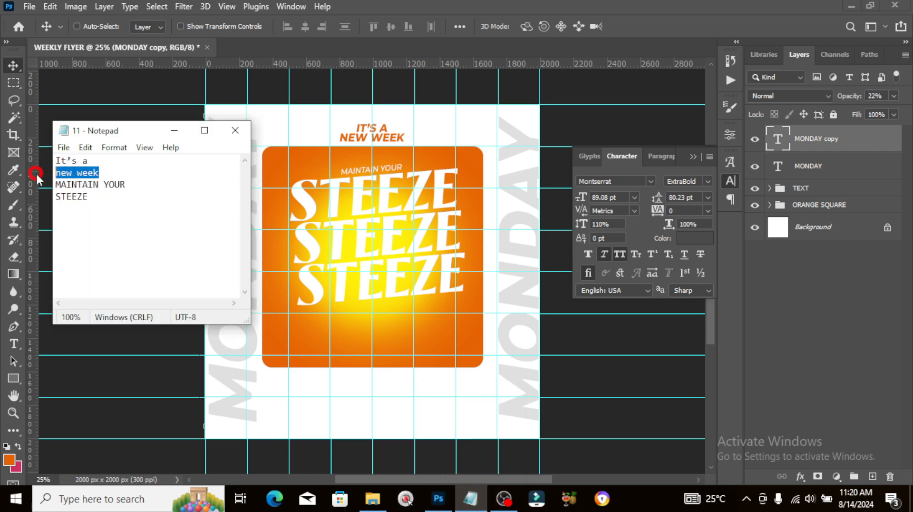
{"action": "left_click", "coordinate": [471, 4]}
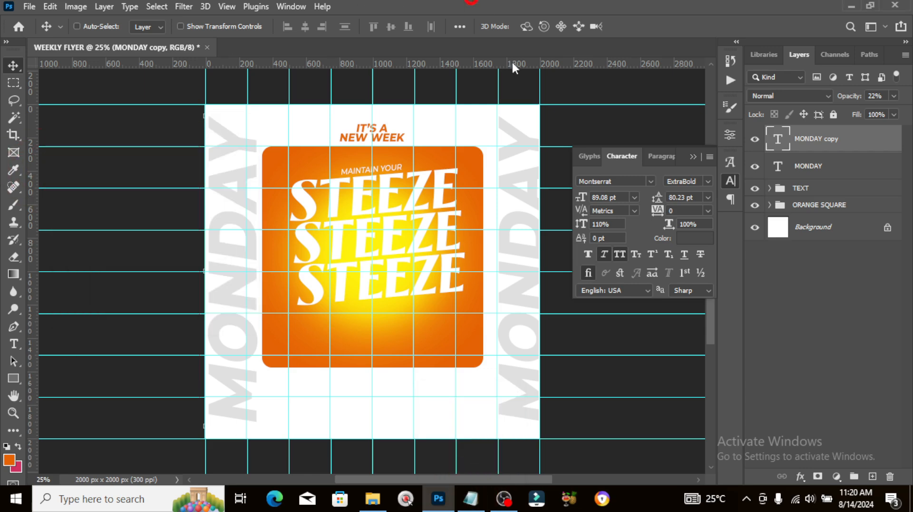
{"action": "double_click", "coordinate": [777, 139]}
{"action": "type", "text": "new week"}
{"action": "key", "text": "ctrl+Return"}
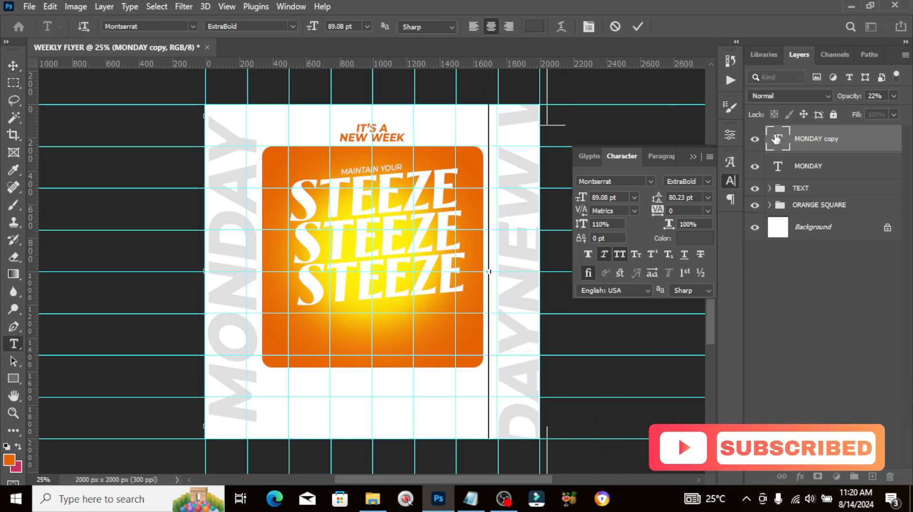
{"action": "key", "text": "v"}
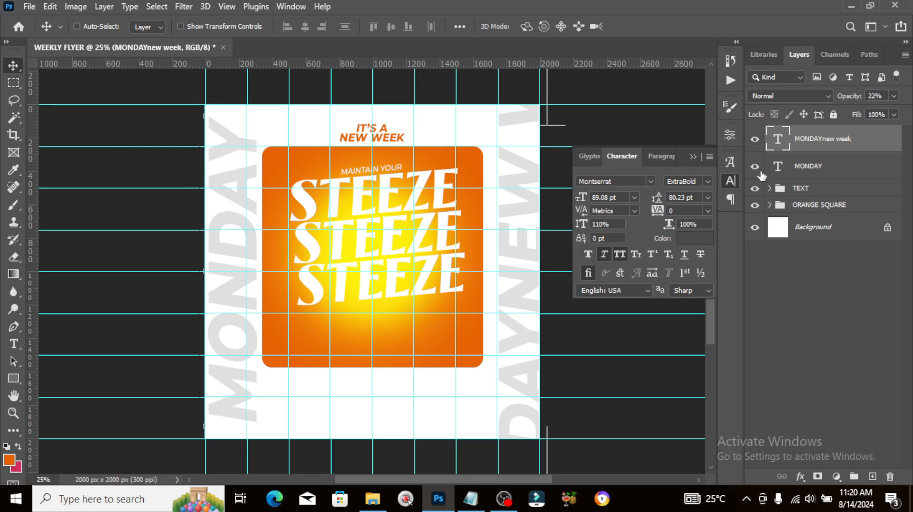
{"action": "double_click", "coordinate": [778, 139]}
{"action": "type", "text": "new week"}
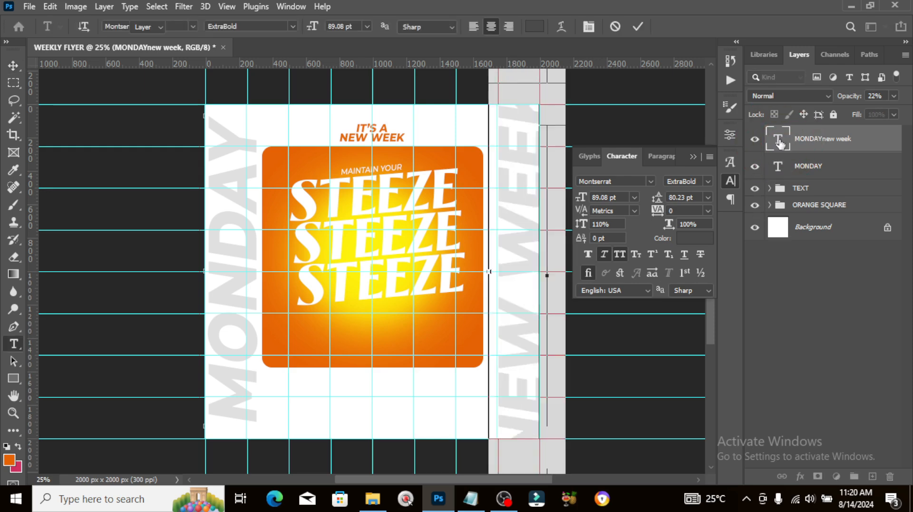
{"action": "key", "text": "ctrl+Return"}
{"action": "key", "text": "v"}
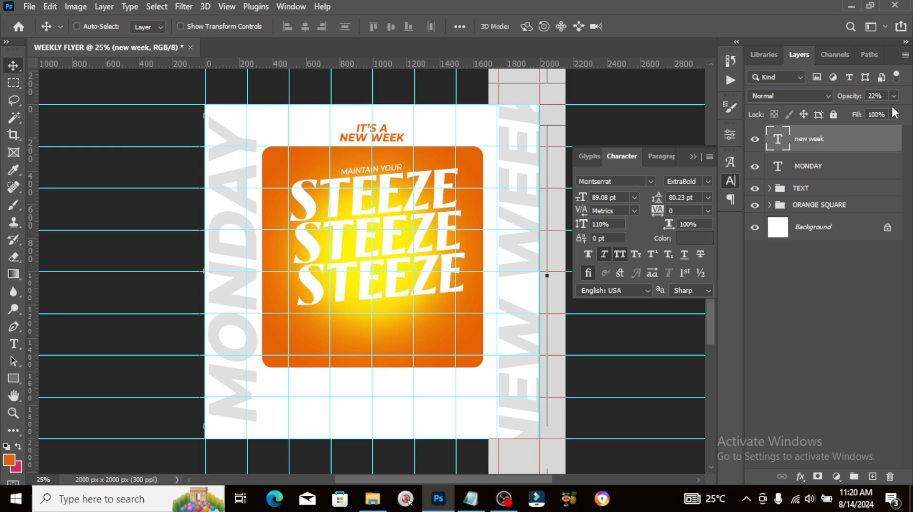
Group the new week and MONDAY layers as MONDAY BG and move the group below the ORANGE SQUARE group.
{"action": "key", "text": "ctrl+0"}
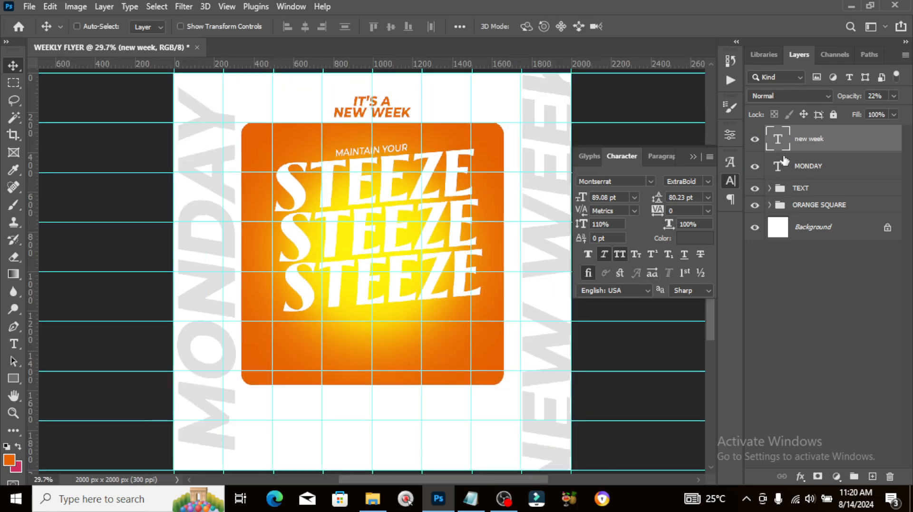
{"action": "left_click", "coordinate": [795, 172], "text": "shift"}
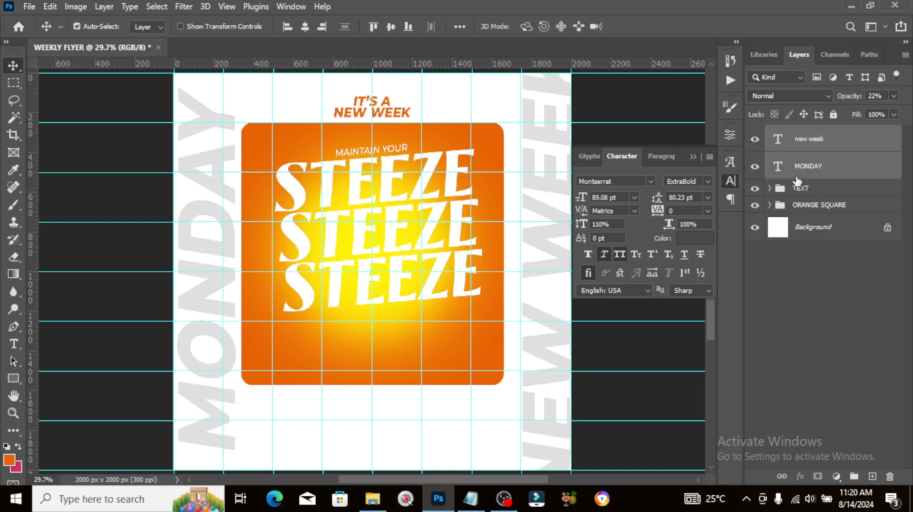
{"action": "key", "text": "ctrl+g"}
{"action": "double_click", "coordinate": [800, 133]}
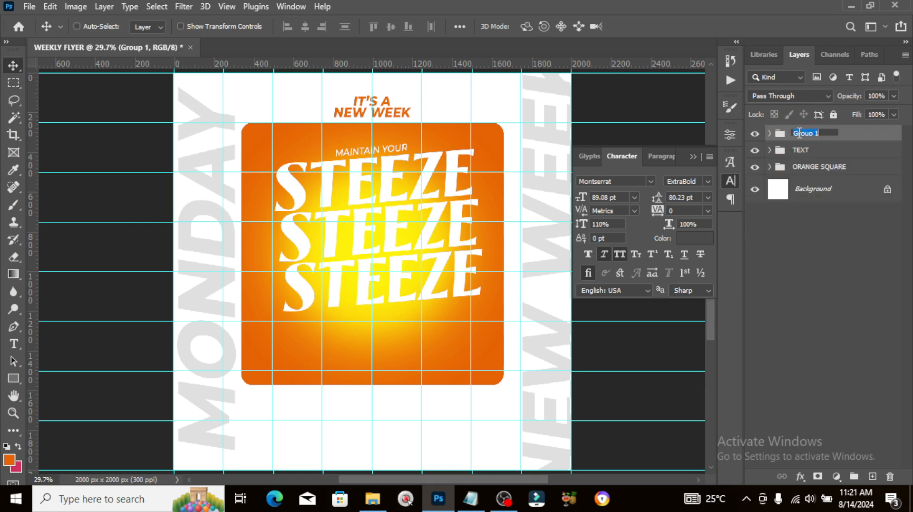
{"action": "type", "text": "MONDAY BG"}
{"action": "key", "text": "Return"}
{"action": "left_click_drag", "start_coordinate": [812, 138], "coordinate": [811, 182]}
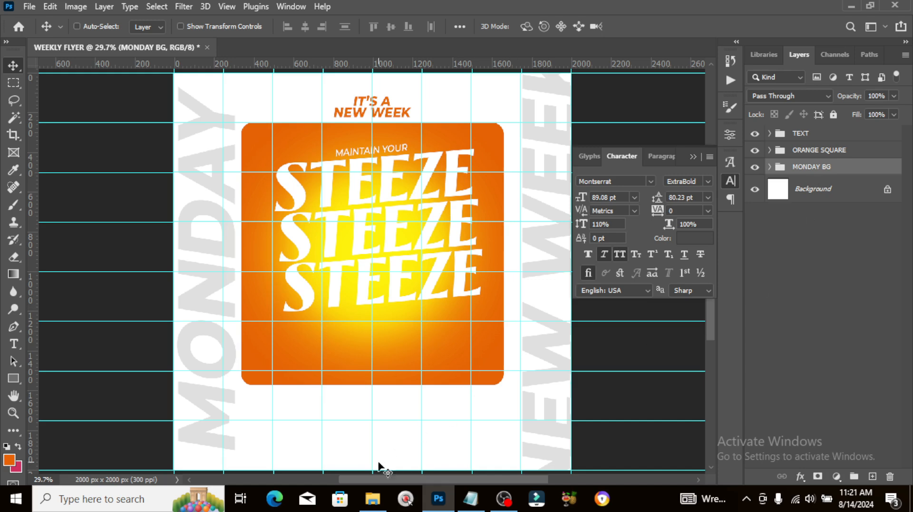
Place the GRID copy 3 image from the file folder behind the orange square, sticking out past its lower left side.
{"action": "left_click", "coordinate": [374, 500]}
{"action": "left_click", "coordinate": [657, 184]}
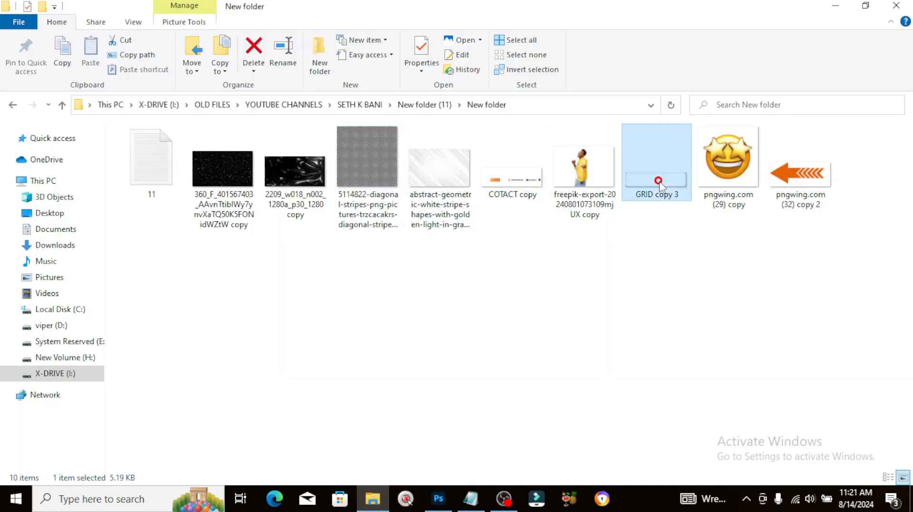
{"action": "left_click_drag", "start_coordinate": [657, 183], "coordinate": [373, 317]}
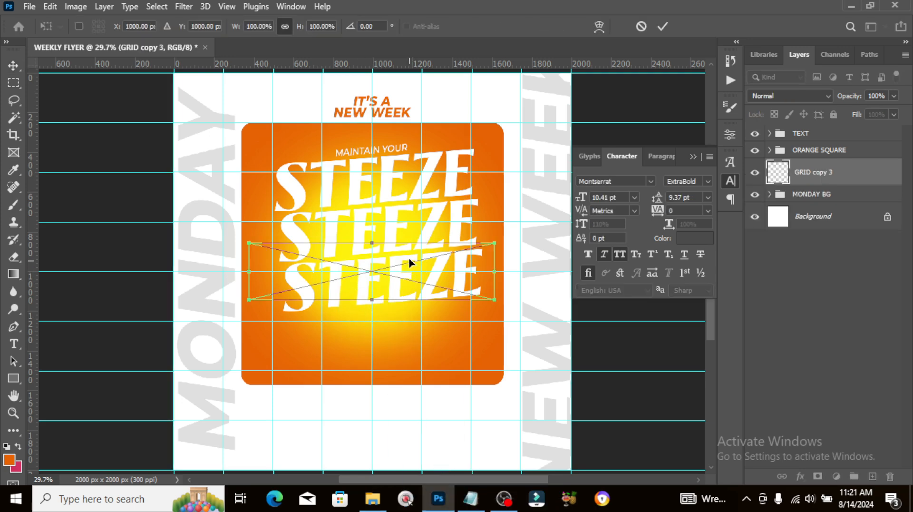
{"action": "left_click_drag", "start_coordinate": [403, 254], "coordinate": [372, 323]}
{"action": "key", "text": "Return"}
Duplicate the grid image and move the copy up along the orange square's left side.
{"action": "key", "text": "ctrl+j"}
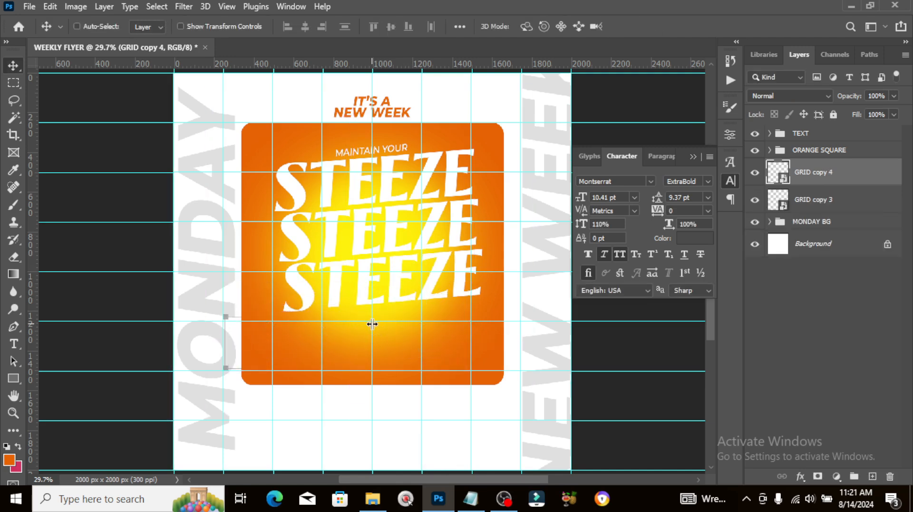
{"action": "left_click_drag", "start_coordinate": [238, 290], "coordinate": [245, 178]}
{"action": "key", "text": "ctrl+semicolon"}
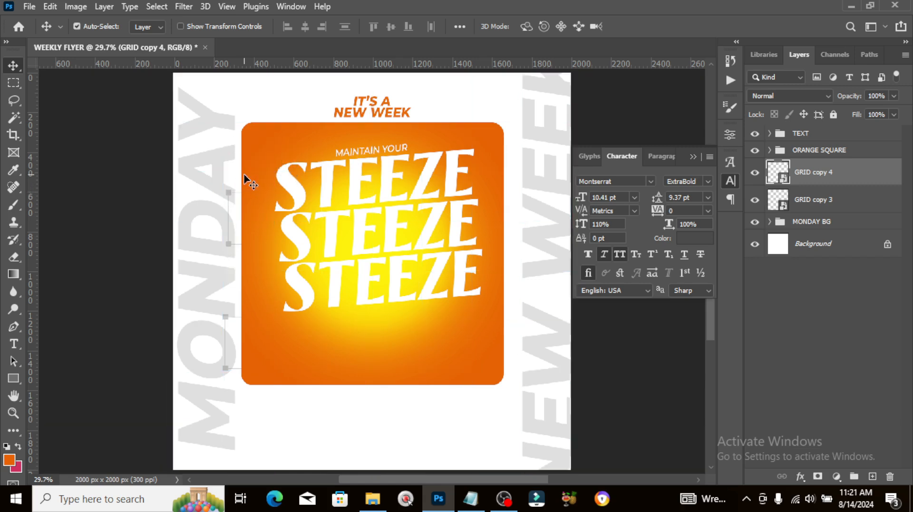
{"action": "key", "text": "ctrl+semicolon"}
Place the abstract-geometric white stripe image from the file folder behind the orange square, scaled to about 159% and covering the upper canvas.
{"action": "mouse_move", "coordinate": [371, 500]}
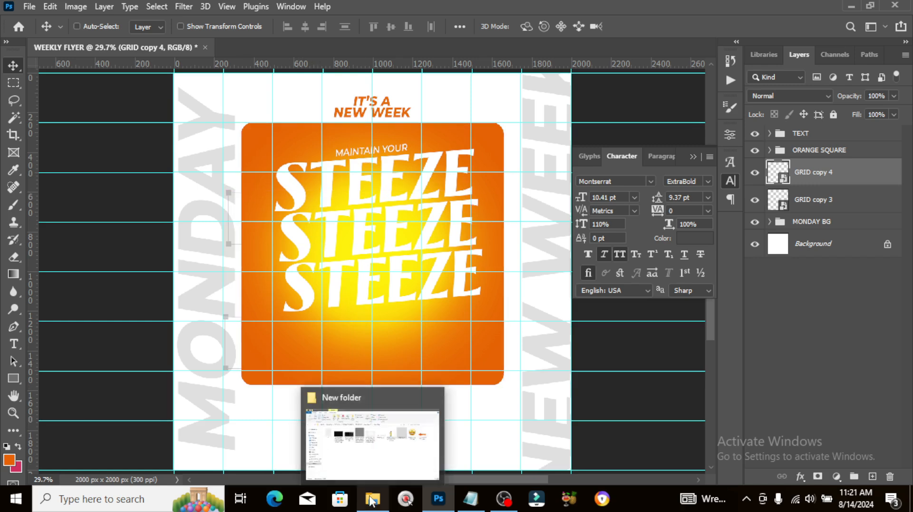
{"action": "left_click", "coordinate": [370, 449]}
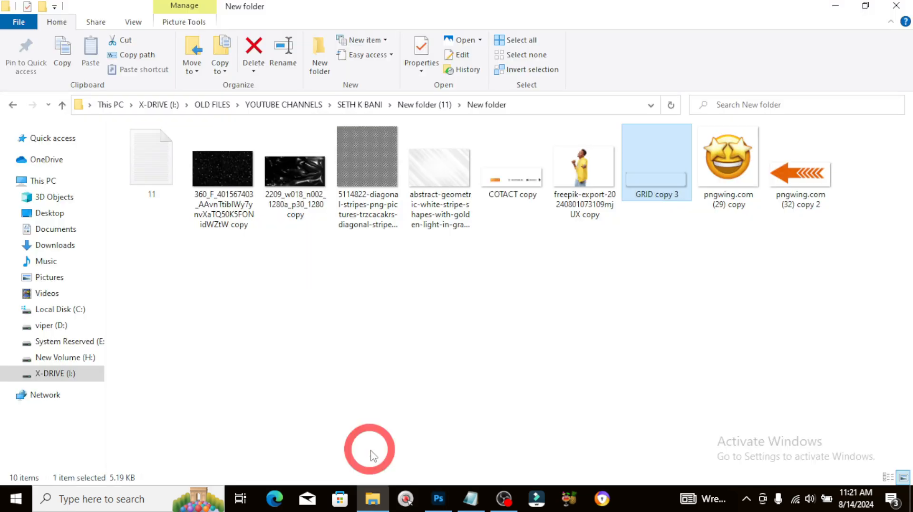
{"action": "left_click_drag", "start_coordinate": [442, 170], "coordinate": [316, 265]}
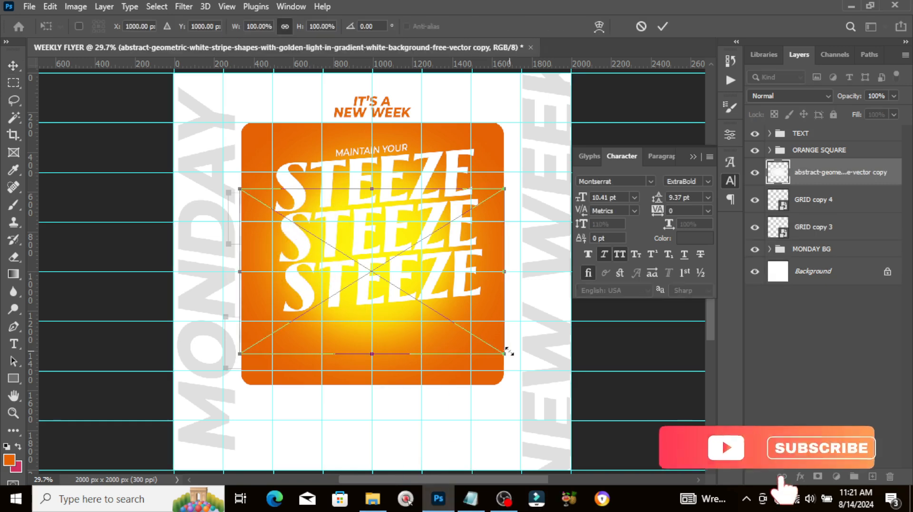
{"action": "left_click_drag", "start_coordinate": [504, 352], "coordinate": [581, 408]}
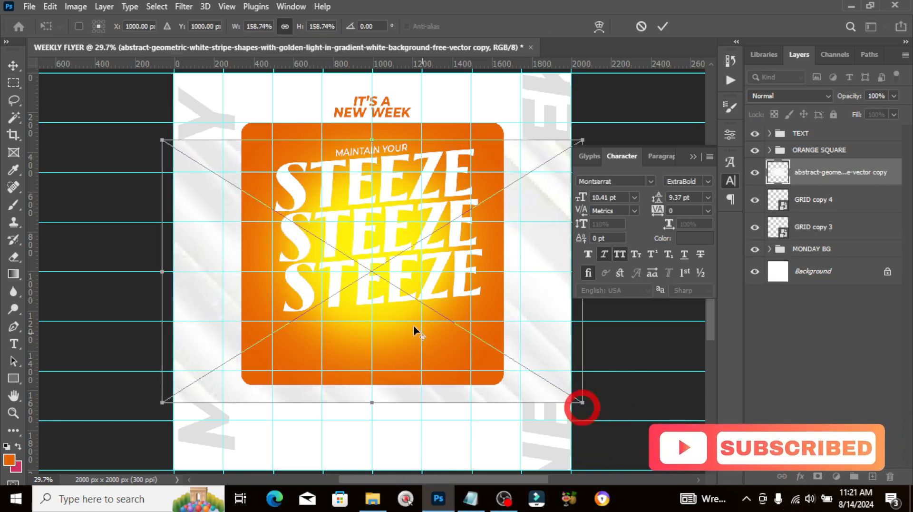
{"action": "left_click_drag", "start_coordinate": [399, 312], "coordinate": [388, 240]}
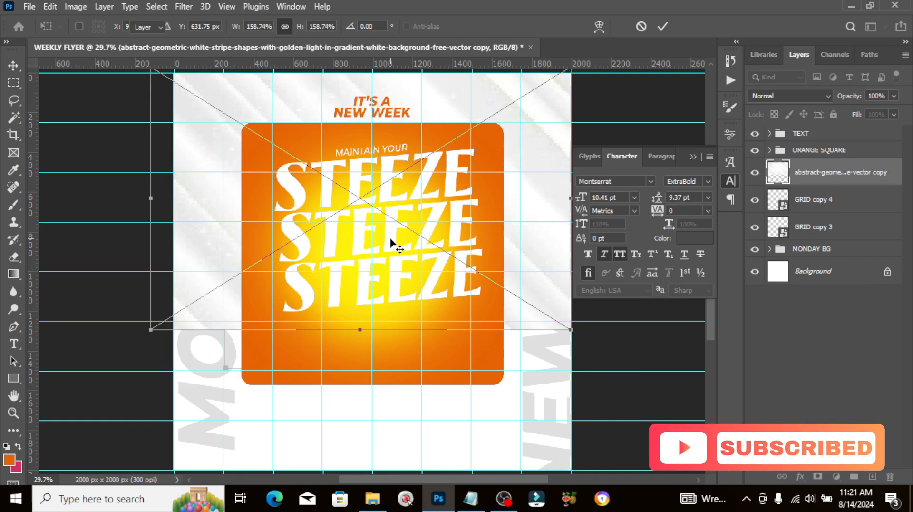
{"action": "key", "text": "Return"}
Duplicate the stripe image down to cover the lower canvas and add a layer mask to each of the two copies.
{"action": "left_click_drag", "start_coordinate": [356, 190], "coordinate": [358, 359]}
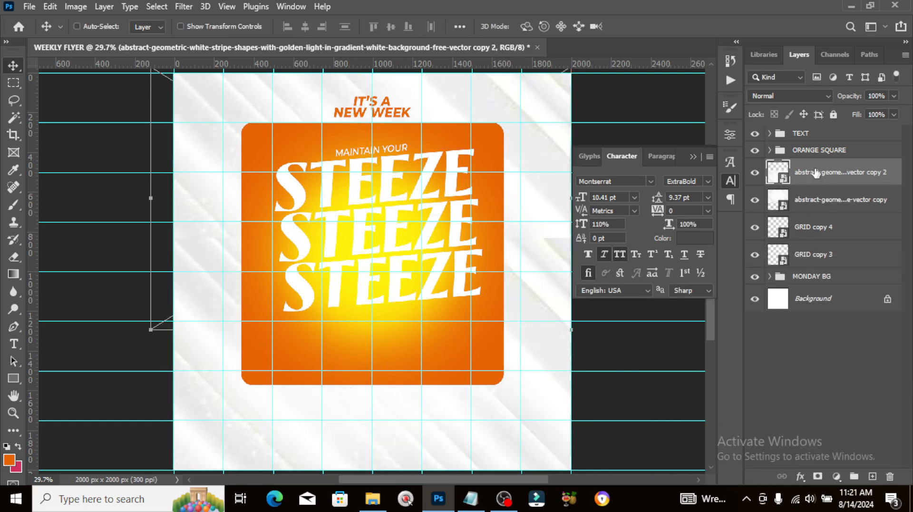
{"action": "left_click", "coordinate": [817, 476]}
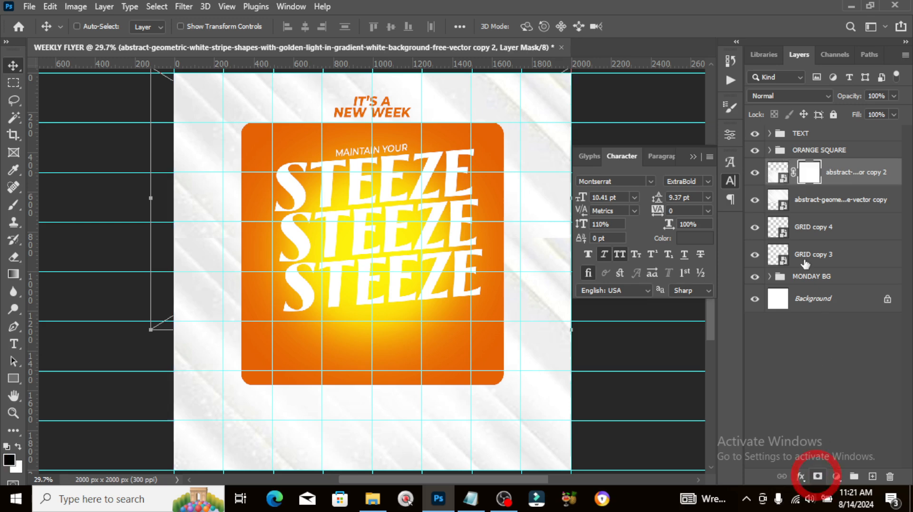
{"action": "left_click", "coordinate": [813, 203]}
{"action": "left_click", "coordinate": [818, 476]}
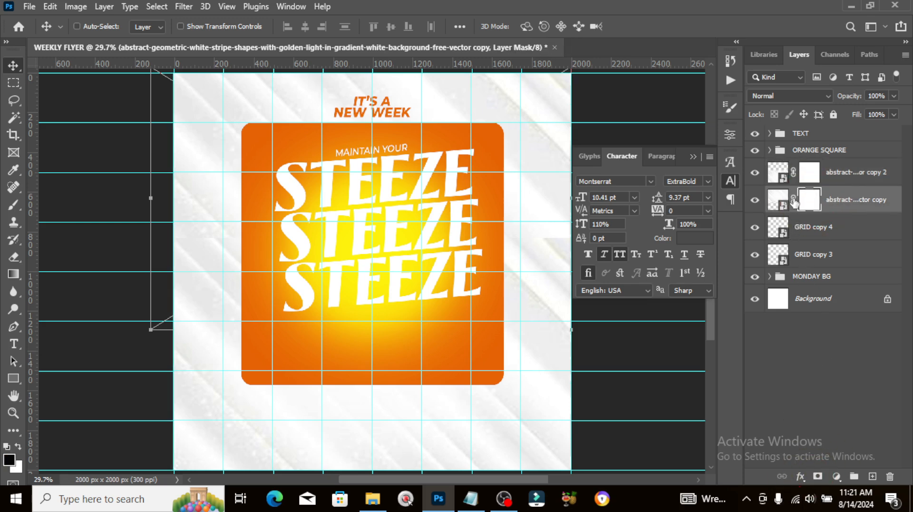
Rename the upper stripe image layer TOP and the lower one DOWN.
{"action": "left_click", "coordinate": [754, 200]}
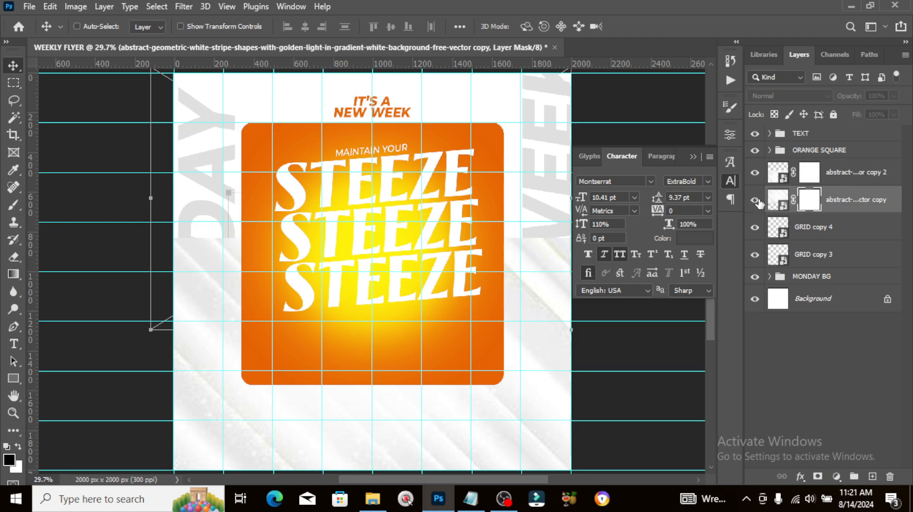
{"action": "left_click", "coordinate": [755, 199]}
{"action": "double_click", "coordinate": [845, 199]}
{"action": "type", "text": "TO"}
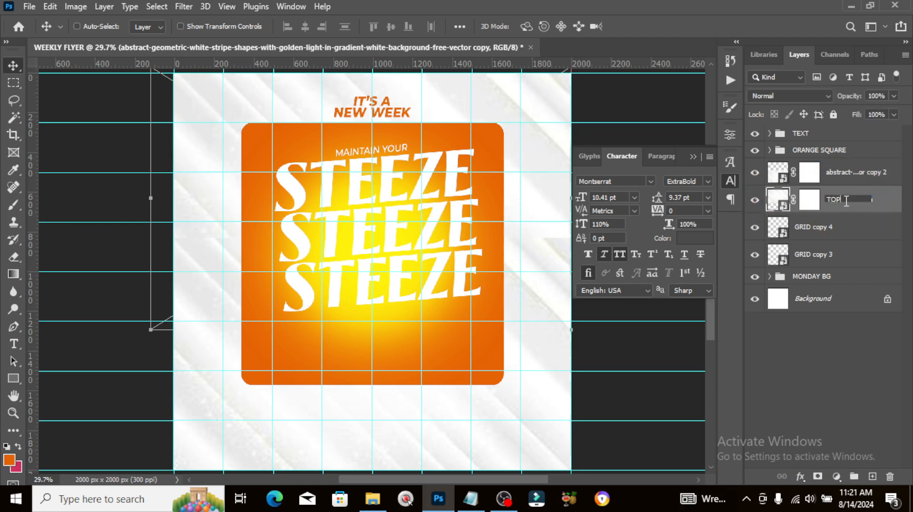
{"action": "type", "text": "P"}
{"action": "key", "text": "Return"}
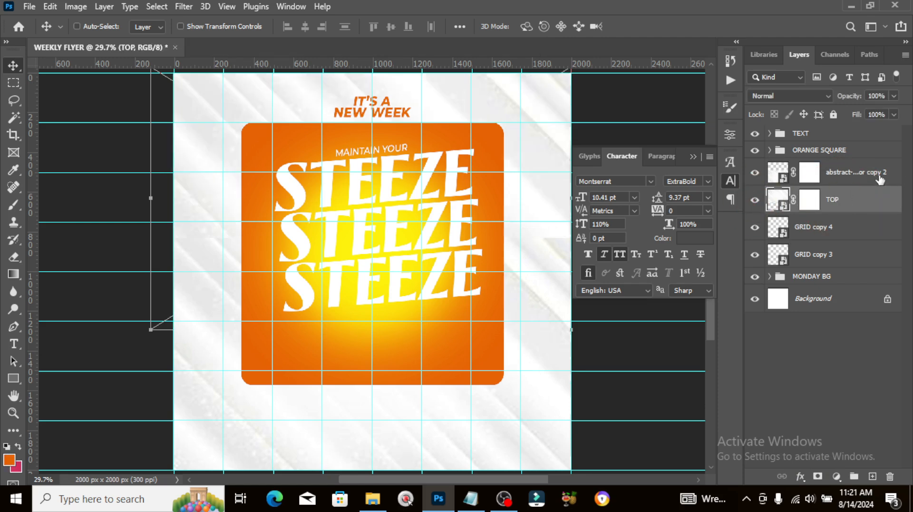
{"action": "double_click", "coordinate": [846, 173]}
{"action": "type", "text": "DOWN"}
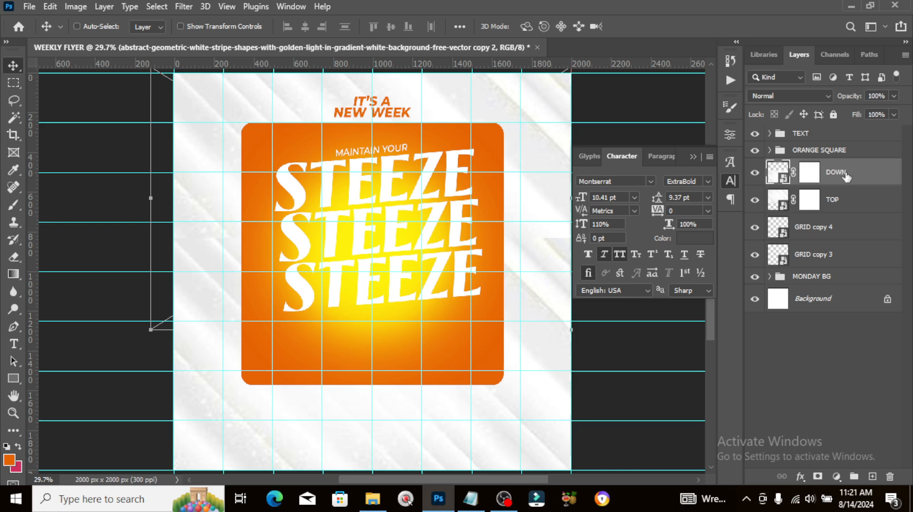
{"action": "key", "text": "Return"}
Hide the TOP layer and brush black across the DOWN layer's mask to fade out its hard upper edge.
{"action": "left_click", "coordinate": [755, 200]}
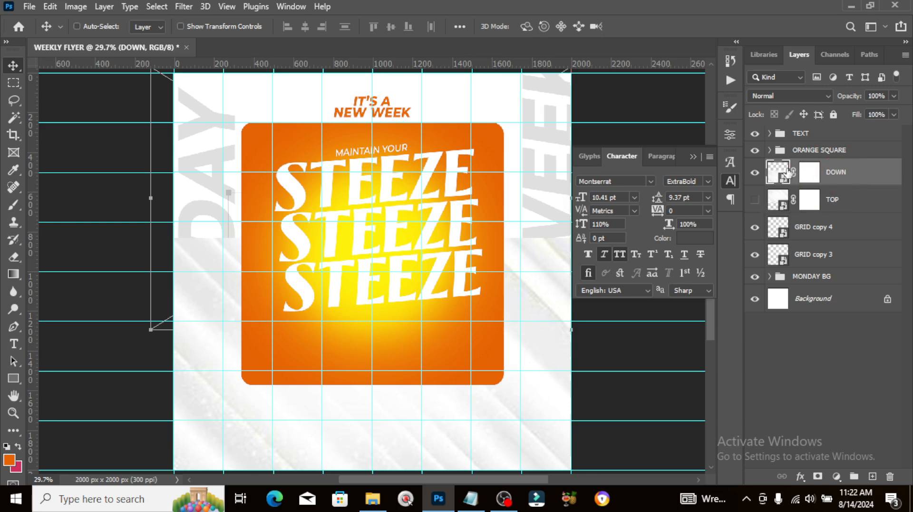
{"action": "left_click", "coordinate": [808, 172]}
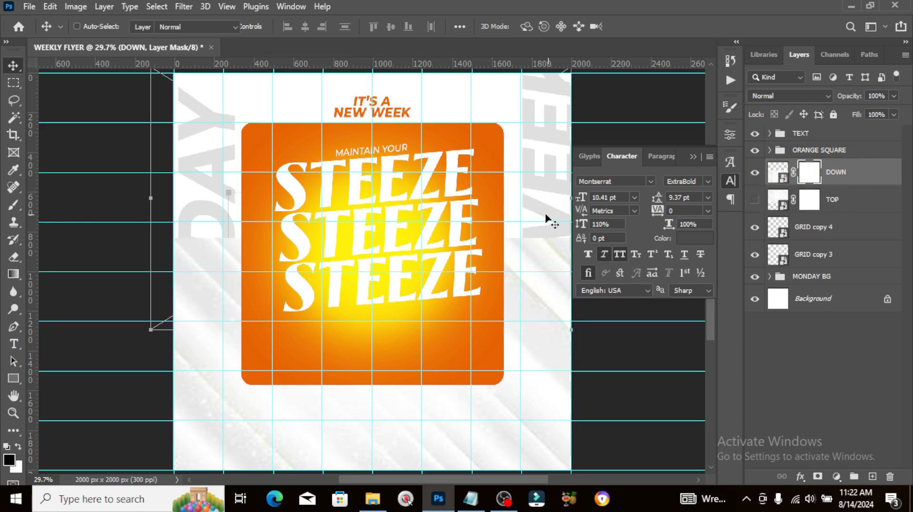
{"action": "key", "text": "b"}
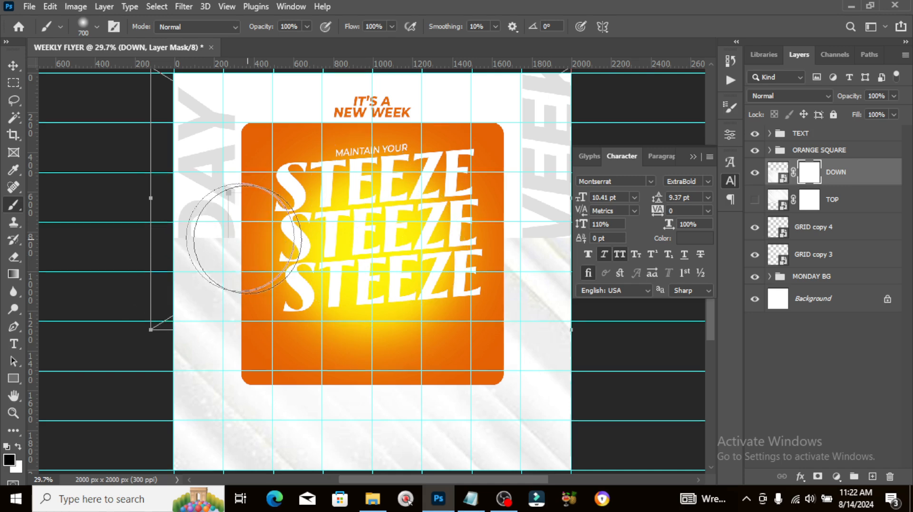
{"action": "mouse_move", "coordinate": [122, 204]}
{"action": "left_mouse_down"}
{"action": "mouse_move", "coordinate": [384, 233]}
{"action": "mouse_move", "coordinate": [652, 214]}
{"action": "left_mouse_up"}
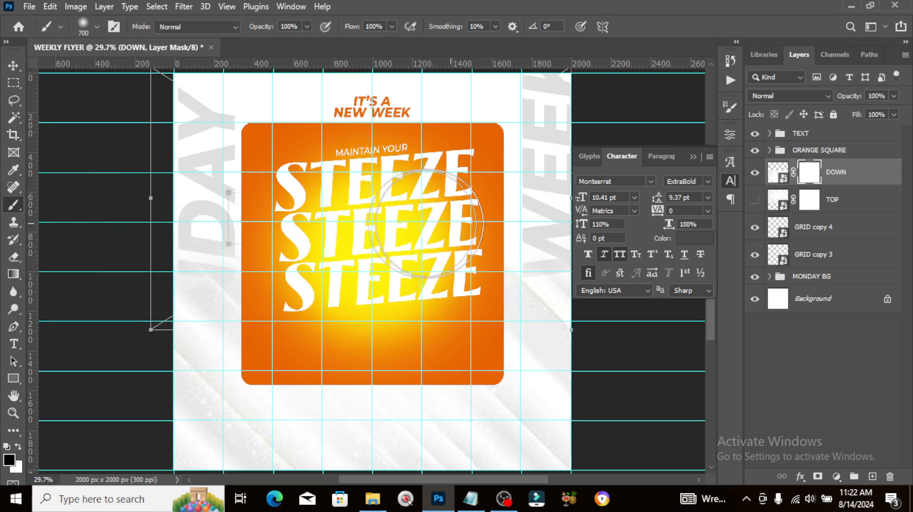
Show the TOP layer again, brush black across its mask to fade its lower edge, and hide the guides.
{"action": "left_click", "coordinate": [808, 200]}
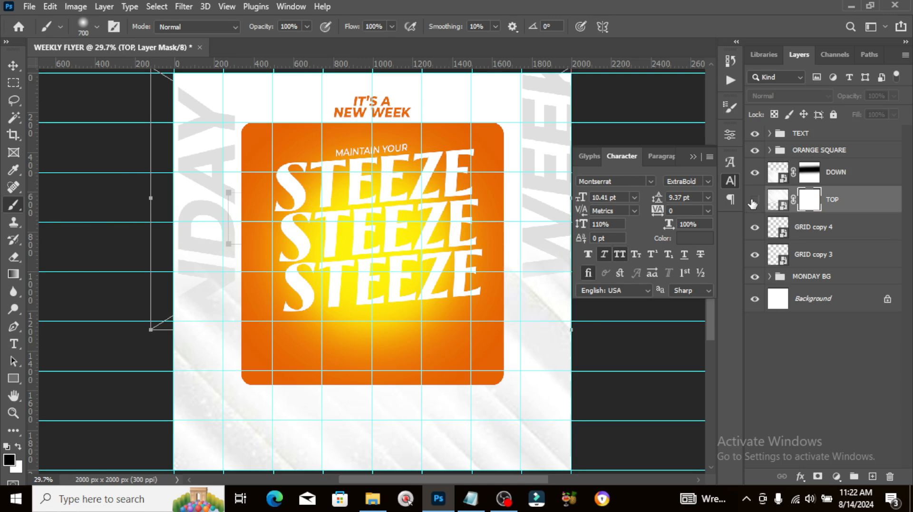
{"action": "left_click", "coordinate": [753, 200]}
{"action": "mouse_move", "coordinate": [559, 303]}
{"action": "left_mouse_down"}
{"action": "mouse_move", "coordinate": [290, 311]}
{"action": "mouse_move", "coordinate": [292, 321]}
{"action": "mouse_move", "coordinate": [241, 306]}
{"action": "mouse_move", "coordinate": [82, 296]}
{"action": "mouse_move", "coordinate": [556, 297]}
{"action": "left_mouse_up"}
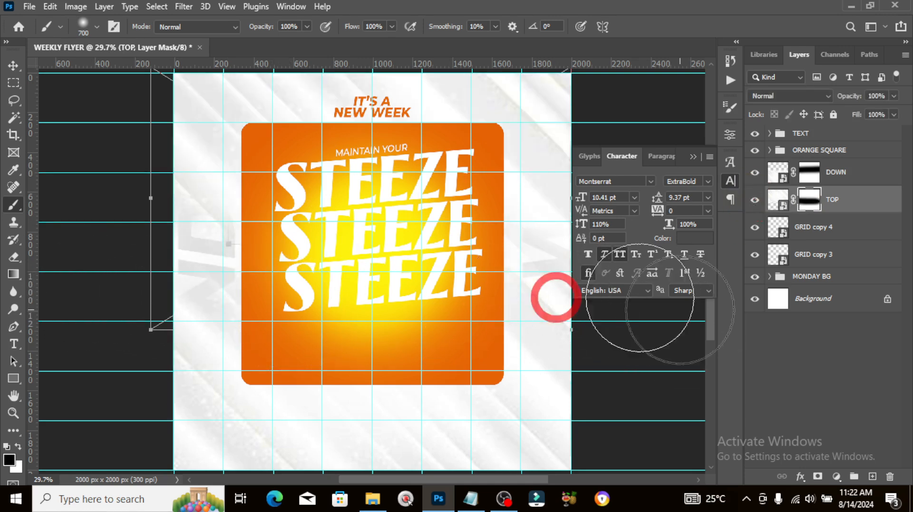
{"action": "key", "text": "ctrl+semicolon"}
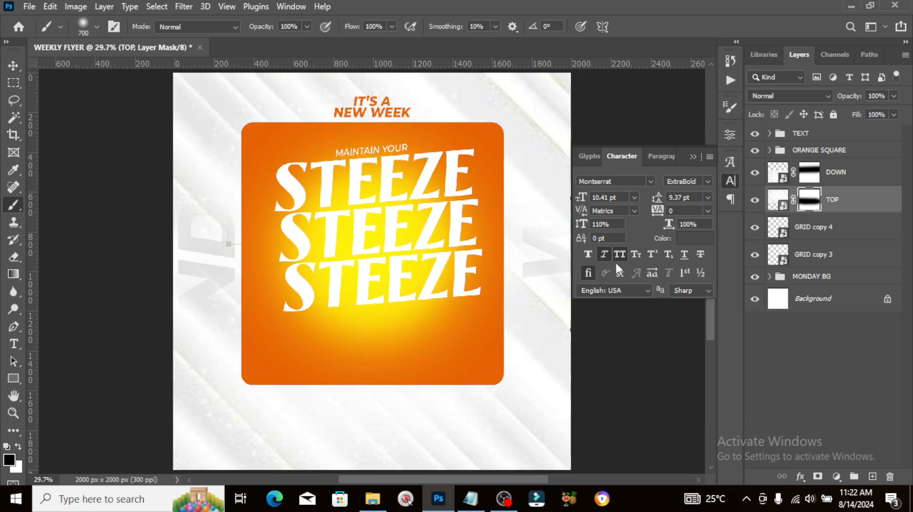
{"action": "key", "text": "ctrl+semicolon"}
{"action": "key", "text": "ctrl+semicolon"}
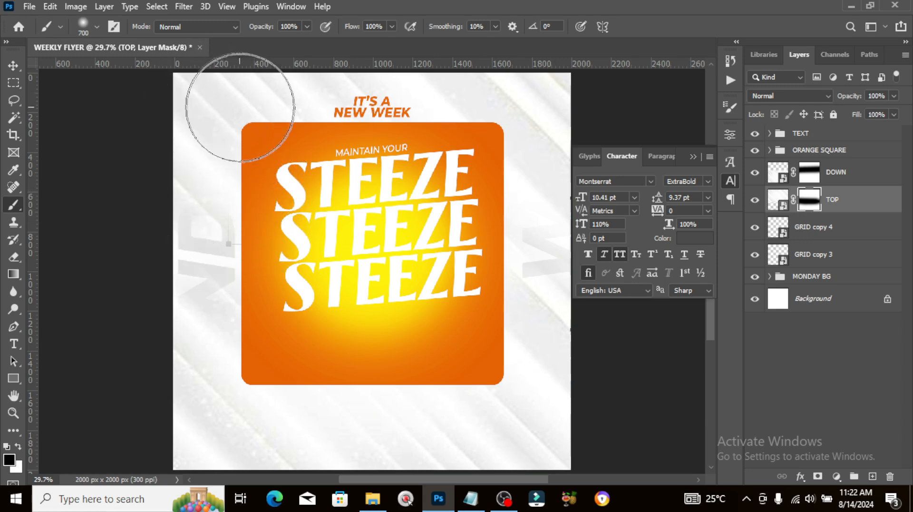
Brush black on the TOP and DOWN masks over the side texts to reveal MONDAY and NEW WEEK through the stripes.
{"action": "mouse_move", "coordinate": [214, 238]}
{"action": "left_mouse_down"}
{"action": "mouse_move", "coordinate": [167, 170]}
{"action": "mouse_move", "coordinate": [243, 228]}
{"action": "mouse_move", "coordinate": [169, 167]}
{"action": "mouse_move", "coordinate": [210, 187]}
{"action": "mouse_move", "coordinate": [169, 177]}
{"action": "mouse_move", "coordinate": [106, 126]}
{"action": "mouse_move", "coordinate": [167, 147]}
{"action": "left_mouse_up"}
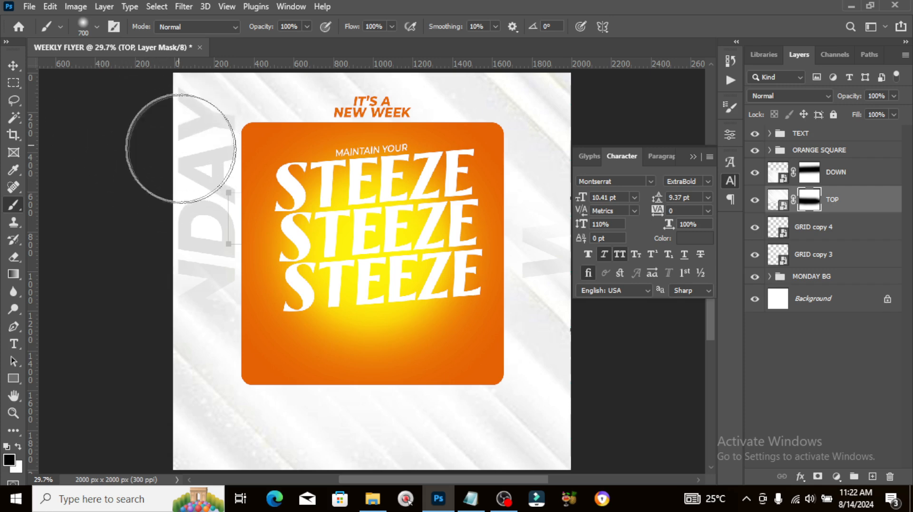
{"action": "mouse_move", "coordinate": [499, 255]}
{"action": "left_mouse_down"}
{"action": "mouse_move", "coordinate": [491, 232]}
{"action": "mouse_move", "coordinate": [452, 212]}
{"action": "mouse_move", "coordinate": [544, 206]}
{"action": "mouse_move", "coordinate": [458, 226]}
{"action": "mouse_move", "coordinate": [448, 268]}
{"action": "mouse_move", "coordinate": [481, 267]}
{"action": "mouse_move", "coordinate": [460, 271]}
{"action": "mouse_move", "coordinate": [390, 176]}
{"action": "mouse_move", "coordinate": [354, 157]}
{"action": "mouse_move", "coordinate": [431, 192]}
{"action": "mouse_move", "coordinate": [412, 171]}
{"action": "mouse_move", "coordinate": [431, 170]}
{"action": "mouse_move", "coordinate": [332, 170]}
{"action": "mouse_move", "coordinate": [346, 188]}
{"action": "left_mouse_up"}
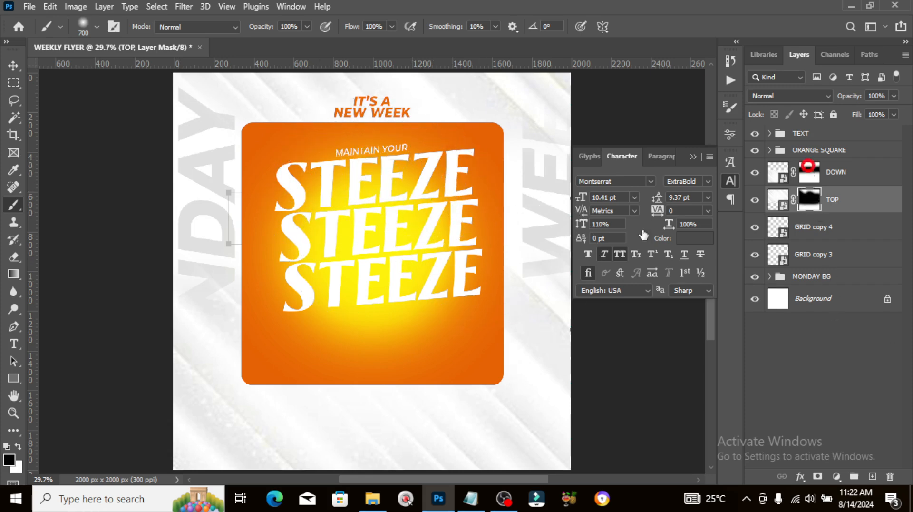
{"action": "left_click", "coordinate": [809, 172]}
{"action": "mouse_move", "coordinate": [220, 296]}
{"action": "left_mouse_down"}
{"action": "mouse_move", "coordinate": [171, 335]}
{"action": "mouse_move", "coordinate": [154, 381]}
{"action": "mouse_move", "coordinate": [175, 390]}
{"action": "mouse_move", "coordinate": [173, 380]}
{"action": "mouse_move", "coordinate": [165, 419]}
{"action": "left_mouse_up"}
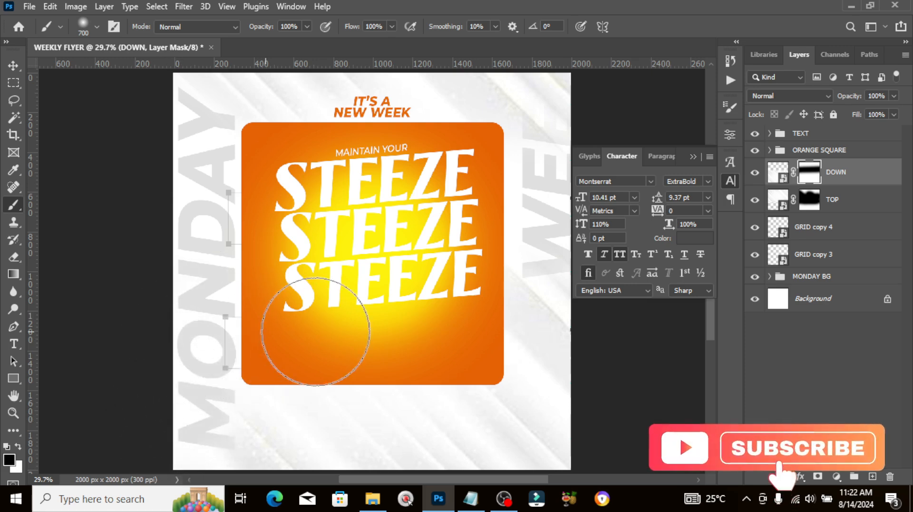
{"action": "mouse_move", "coordinate": [499, 271]}
{"action": "left_mouse_down"}
{"action": "mouse_move", "coordinate": [563, 352]}
{"action": "mouse_move", "coordinate": [577, 434]}
{"action": "mouse_move", "coordinate": [554, 432]}
{"action": "mouse_move", "coordinate": [526, 265]}
{"action": "mouse_move", "coordinate": [514, 251]}
{"action": "left_mouse_up"}
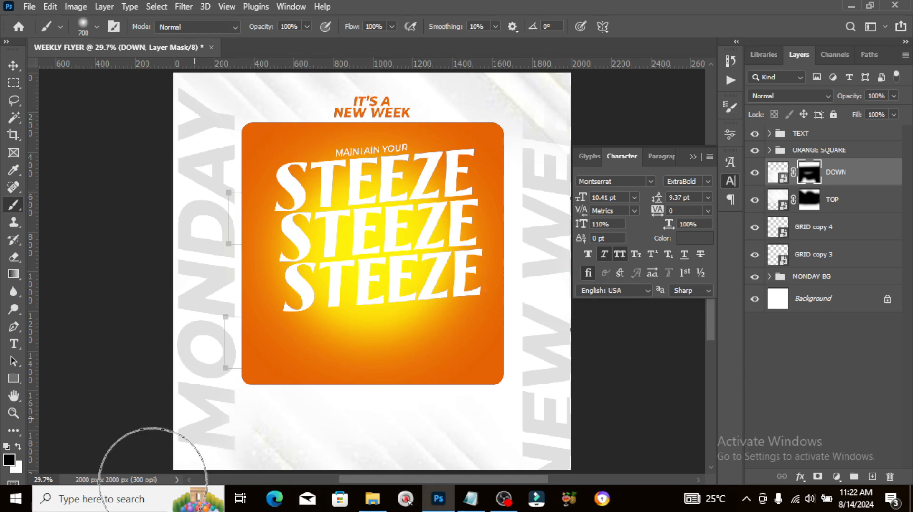
{"action": "left_click", "coordinate": [423, 389]}
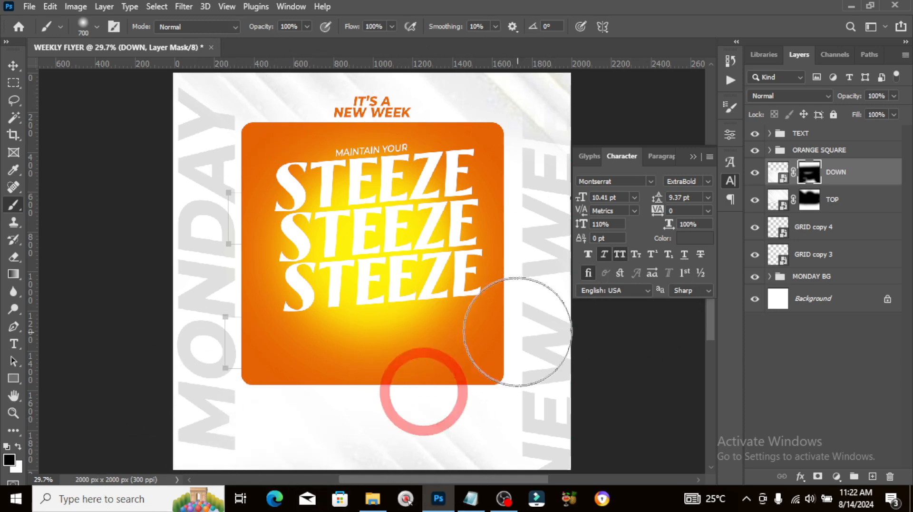
Group the DOWN and TOP layers and name the group "white bg".
{"action": "left_click", "coordinate": [849, 209], "text": "shift"}
{"action": "key", "text": "ctrl+g"}
{"action": "double_click", "coordinate": [803, 167]}
{"action": "type", "text": "w"}
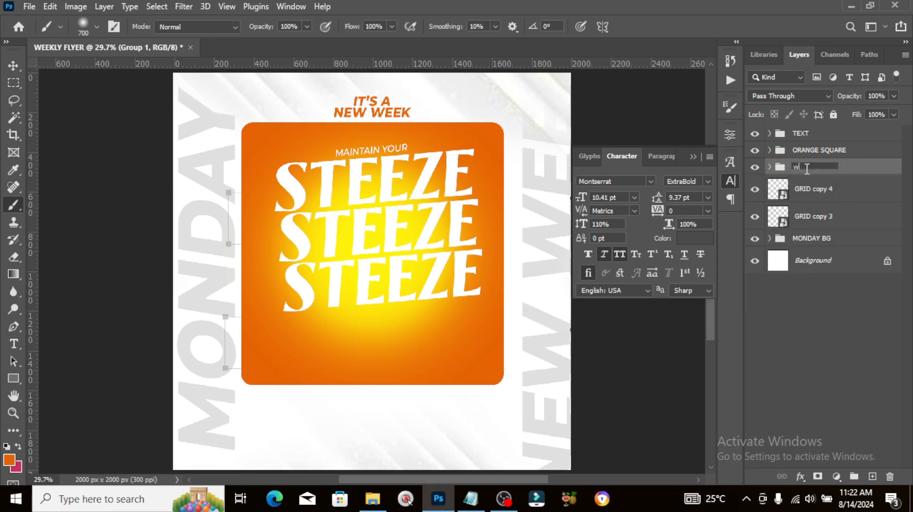
{"action": "type", "text": "hite bg"}
{"action": "key", "text": "Return"}
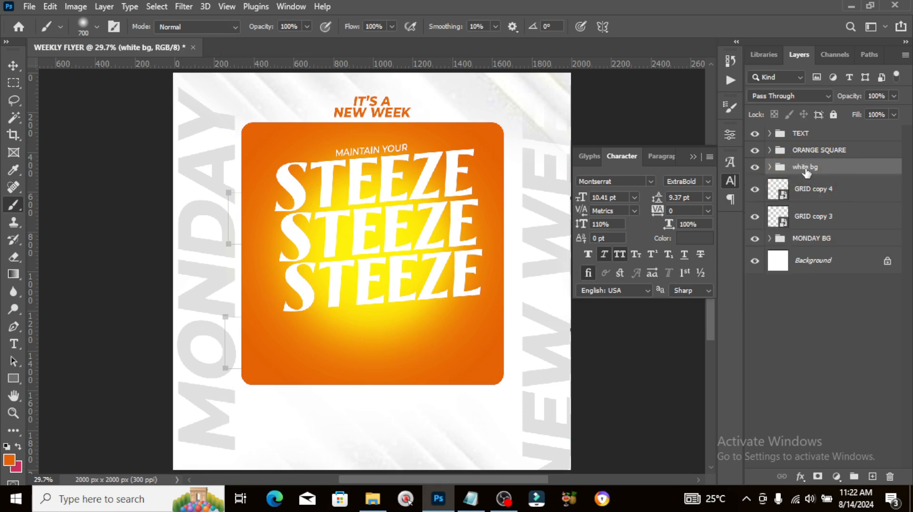
Group white bg, both GRID layers and MONDAY BG together and name the group BG.
{"action": "left_click", "coordinate": [803, 240], "text": "shift"}
{"action": "key", "text": "ctrl+g"}
{"action": "double_click", "coordinate": [804, 167]}
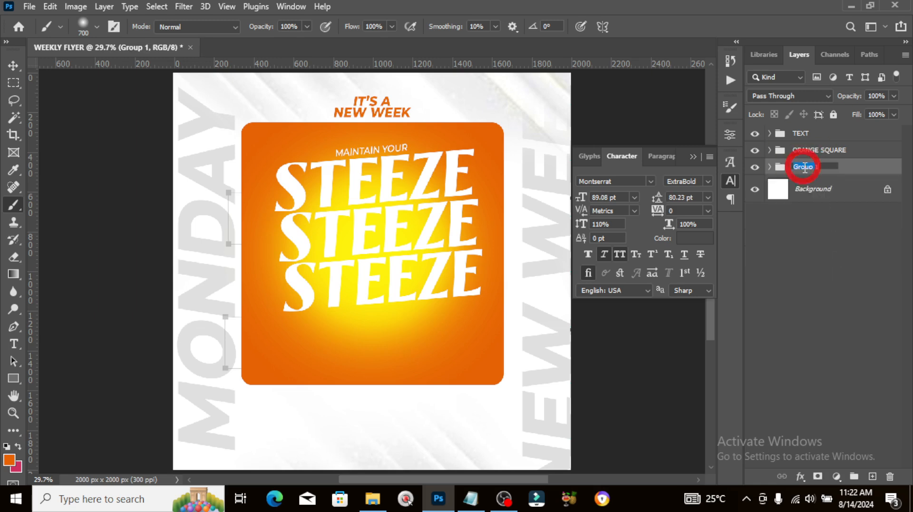
{"action": "type", "text": "BG"}
{"action": "key", "text": "Return"}
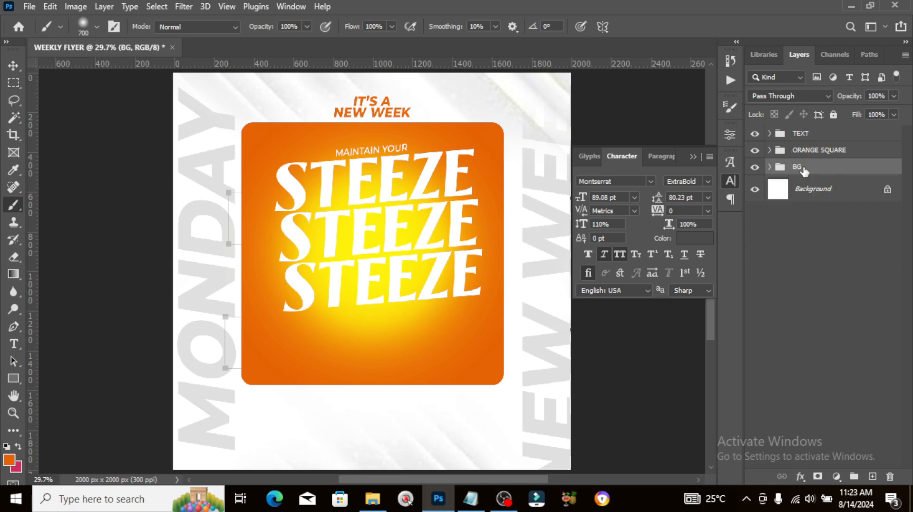
Group the GRID copy 4 and GRID copy 3 layers inside the BG group as GRID.
{"action": "left_click", "coordinate": [769, 166]}
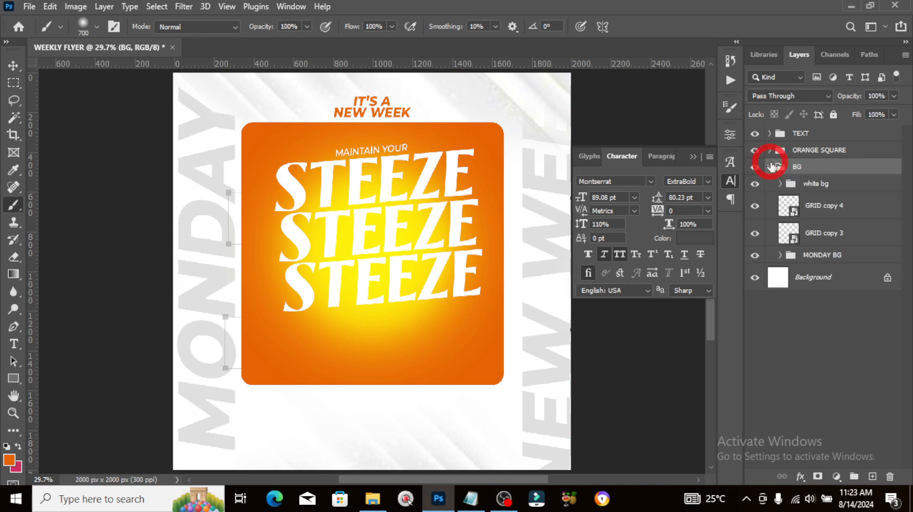
{"action": "left_click", "coordinate": [810, 208]}
{"action": "left_click", "coordinate": [825, 240], "text": "shift"}
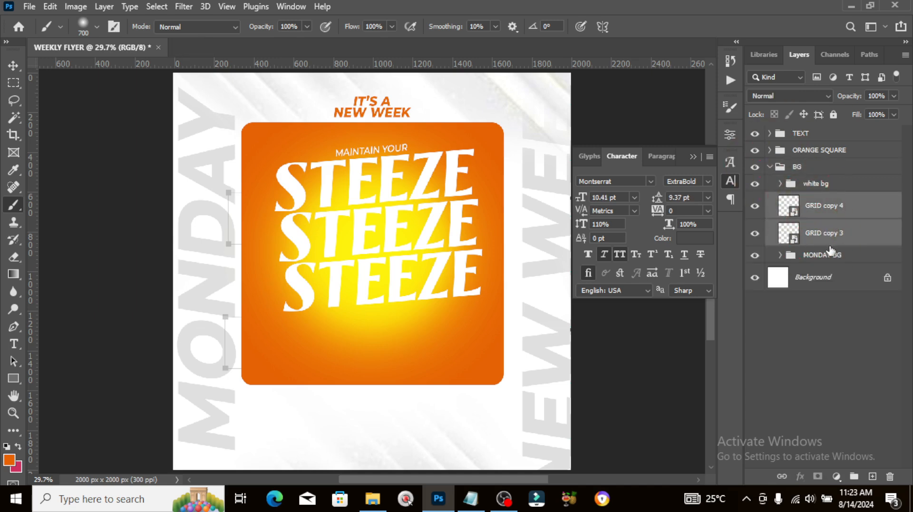
{"action": "key", "text": "ctrl+g"}
{"action": "double_click", "coordinate": [814, 200]}
{"action": "type", "text": "G"}
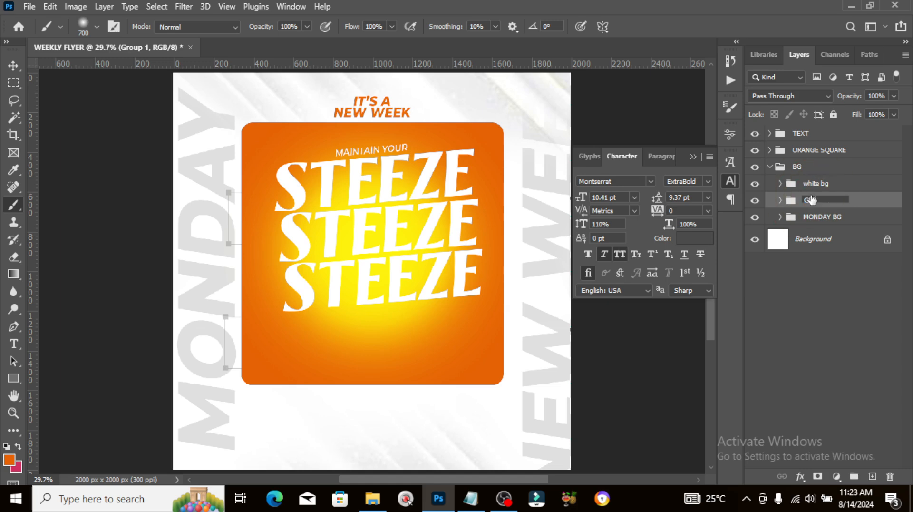
{"action": "type", "text": "RID"}
{"action": "key", "text": "Return"}
{"action": "left_click", "coordinate": [770, 167]}
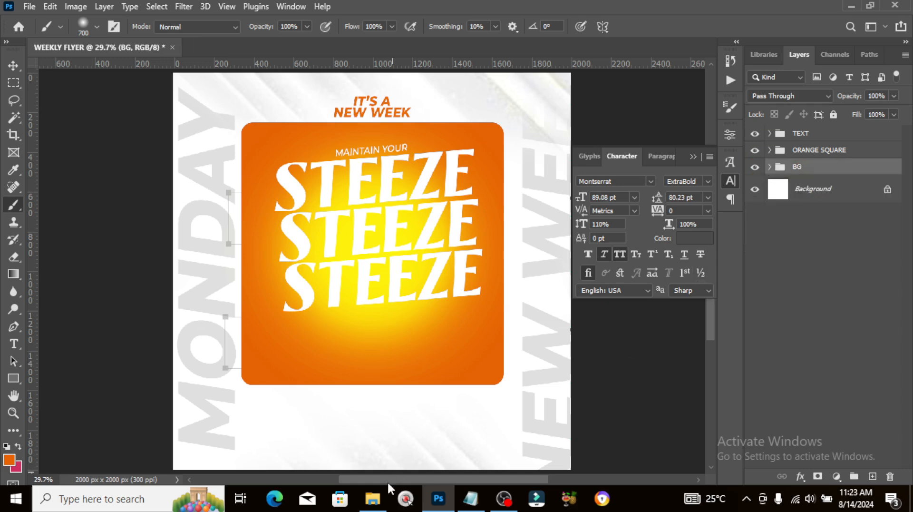
Place the freepik-export image of the man in yellow from the file folder between the BG and ORANGE SQUARE groups.
{"action": "left_click", "coordinate": [372, 498]}
{"action": "left_click", "coordinate": [582, 176]}
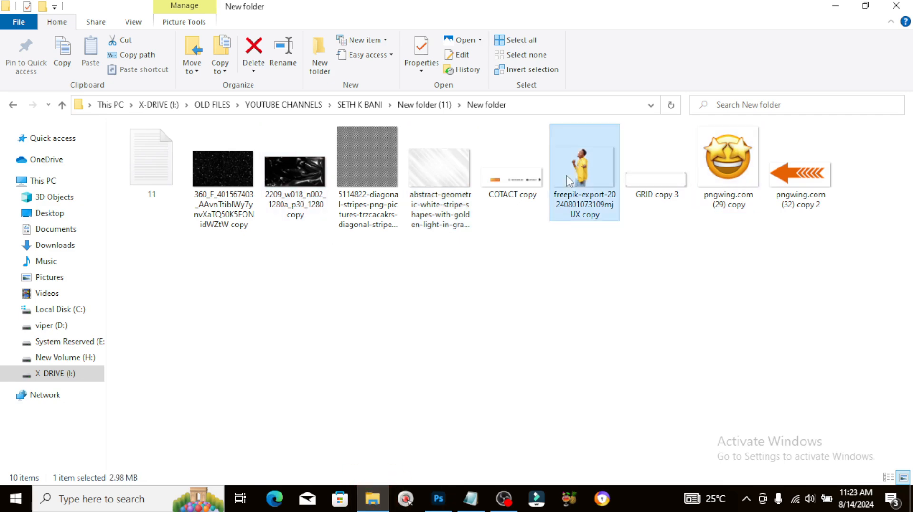
{"action": "left_click_drag", "start_coordinate": [590, 180], "coordinate": [409, 408]}
{"action": "key", "text": "Return"}
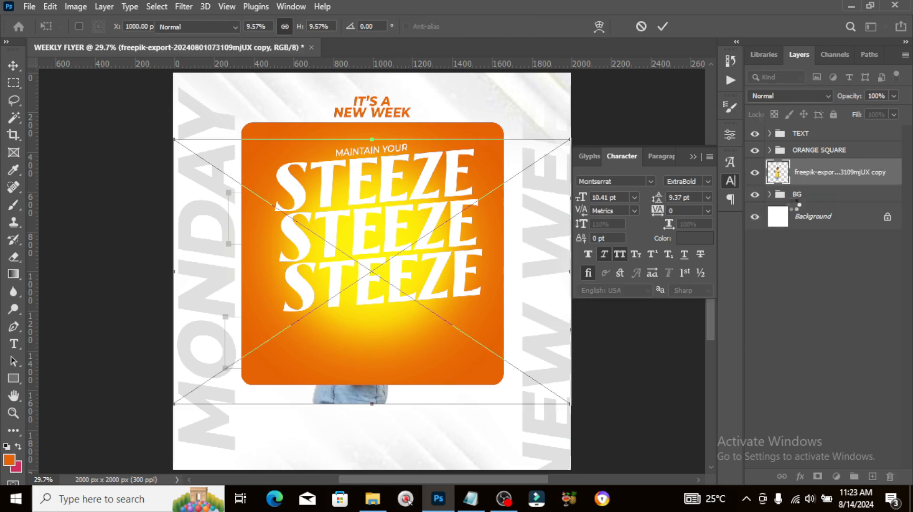
Bring the man's image layer above the TEXT group and shift him straight down to the canvas's lower edge.
{"action": "left_click_drag", "start_coordinate": [803, 172], "coordinate": [802, 126]}
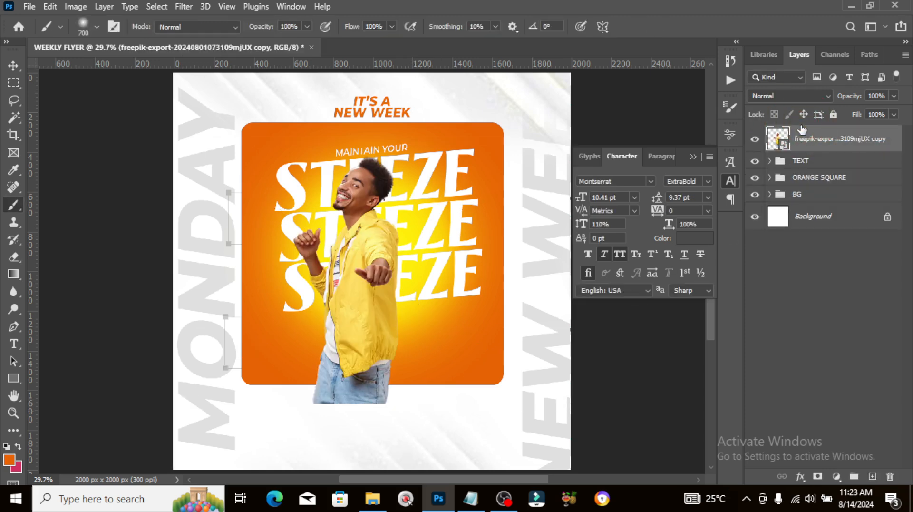
{"action": "key", "text": "v"}
{"action": "left_click_drag", "start_coordinate": [357, 228], "coordinate": [356, 320]}
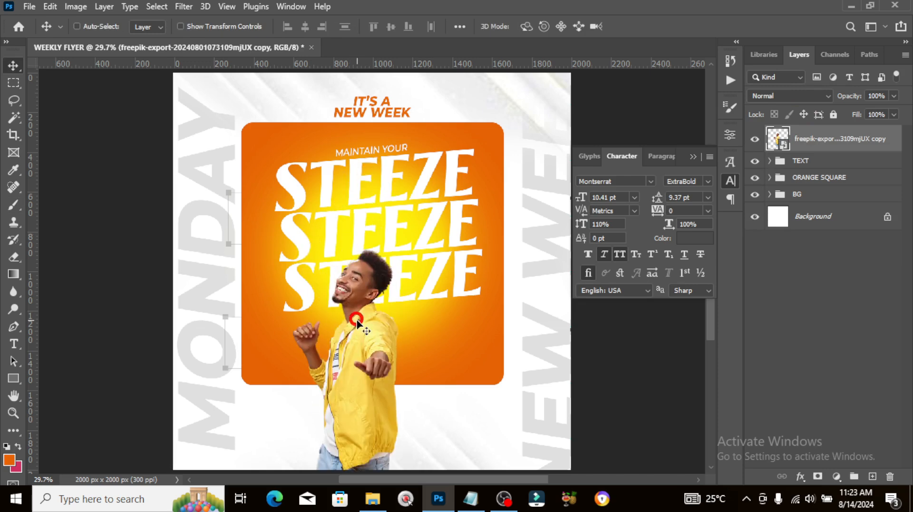
Show the guides and proportionally enlarge the man so he overlaps the lower two STEEZE lines and runs off the canvas's lower edge.
{"action": "key", "text": "ctrl+;"}
{"action": "key", "text": "ctrl+minus"}
{"action": "key", "text": "ctrl+minus"}
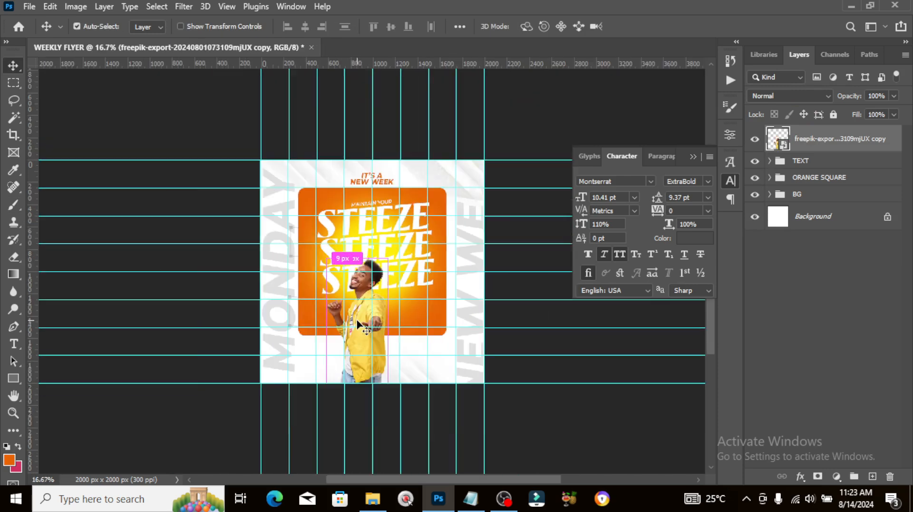
{"action": "key", "text": "ctrl+t"}
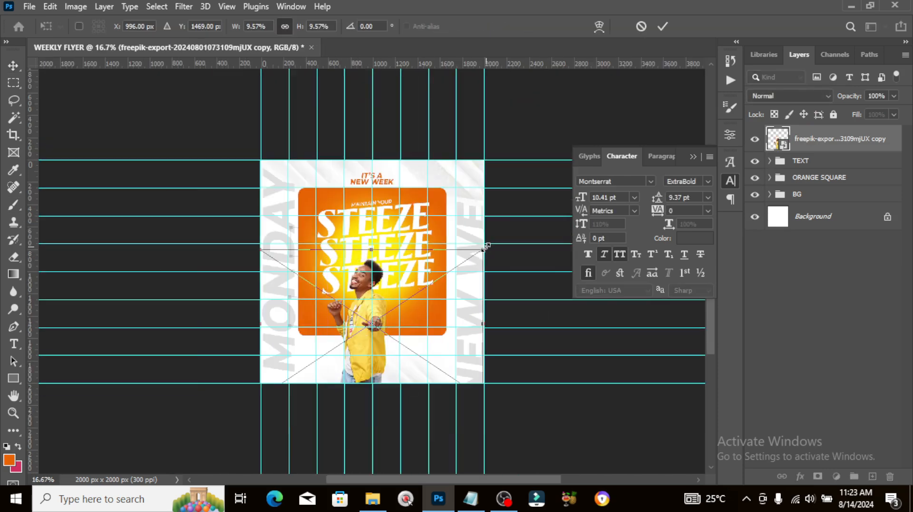
{"action": "left_click_drag", "start_coordinate": [484, 250], "coordinate": [547, 190]}
{"action": "left_click_drag", "start_coordinate": [410, 268], "coordinate": [385, 287]}
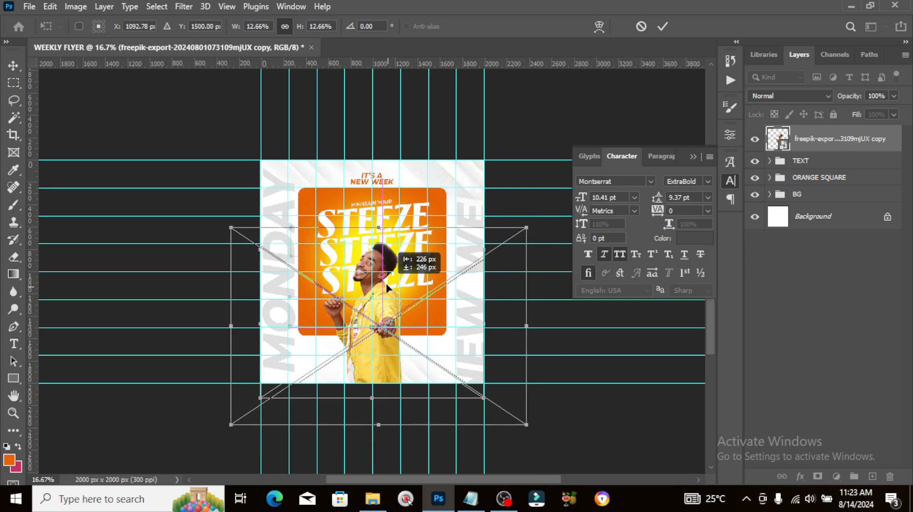
{"action": "left_click_drag", "start_coordinate": [525, 423], "coordinate": [583, 463]}
{"action": "left_click_drag", "start_coordinate": [489, 309], "coordinate": [466, 297]}
{"action": "left_click_drag", "start_coordinate": [560, 452], "coordinate": [596, 468]}
{"action": "left_click_drag", "start_coordinate": [496, 310], "coordinate": [478, 305]}
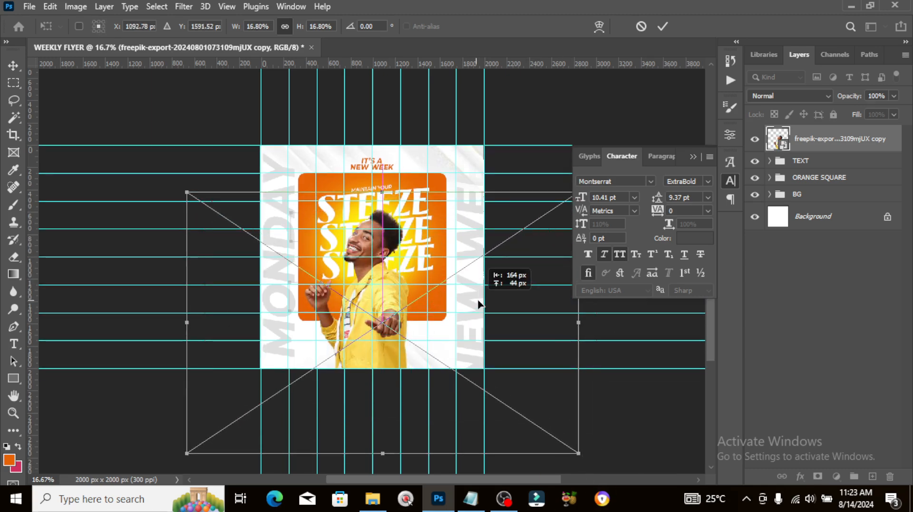
{"action": "left_click_drag", "start_coordinate": [578, 453], "coordinate": [554, 438]}
{"action": "left_click_drag", "start_coordinate": [392, 245], "coordinate": [396, 253]}
{"action": "key", "text": "Return"}
{"action": "key", "text": "ctrl+0"}
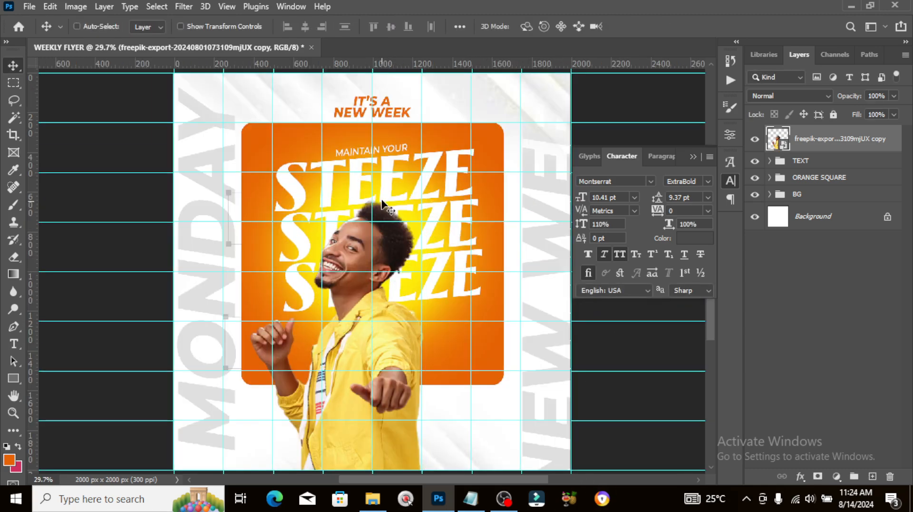
Nudge the man slightly to the right to centre him over the orange square, and hide the guides.
{"action": "key", "text": "shift+Right"}
{"action": "key", "text": "shift+Right"}
{"action": "key", "text": "shift+Right"}
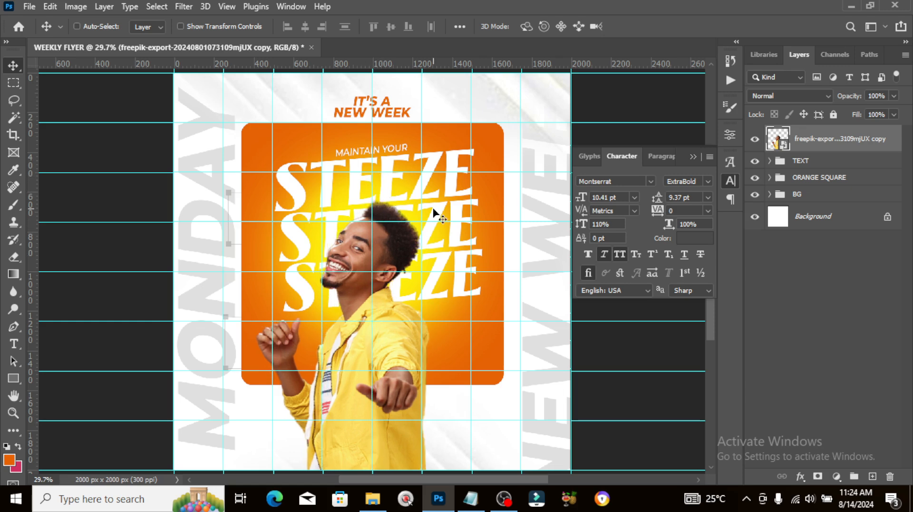
{"action": "key", "text": "shift+Right"}
{"action": "key", "text": "shift+Right"}
{"action": "key", "text": "shift+Right"}
{"action": "key", "text": "shift+Right"}
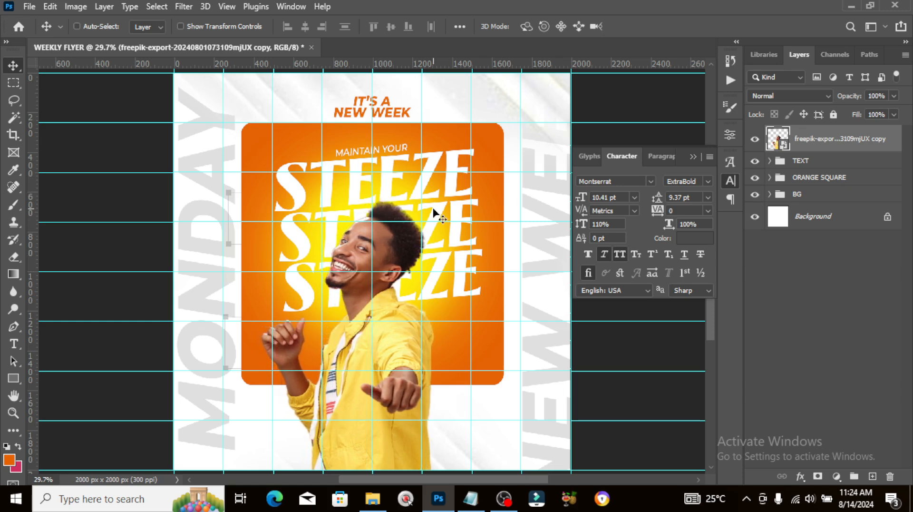
{"action": "key", "text": "ctrl"}
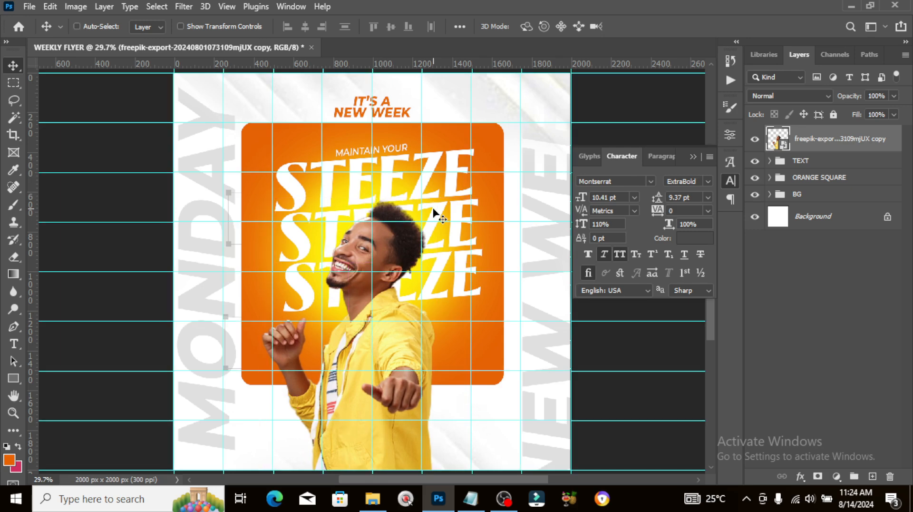
{"action": "key", "text": "ctrl+minus"}
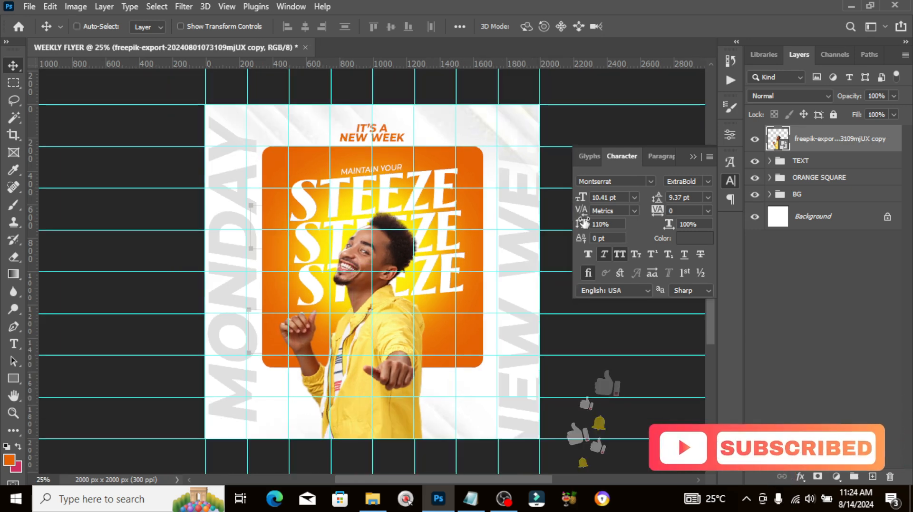
{"action": "key", "text": "ctrl+semicolon"}
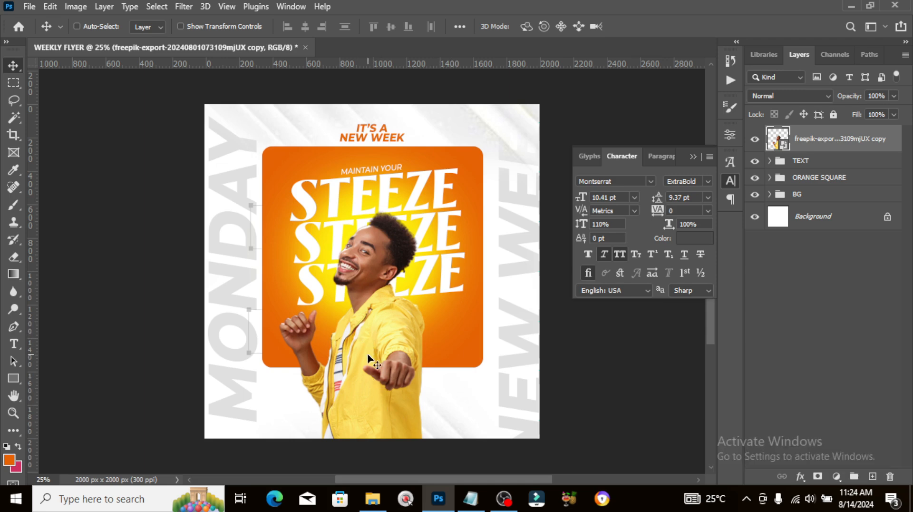
Convert the man's layer to a smart object and open the Camera Raw Filter for it.
{"action": "right_click", "coordinate": [837, 139]}
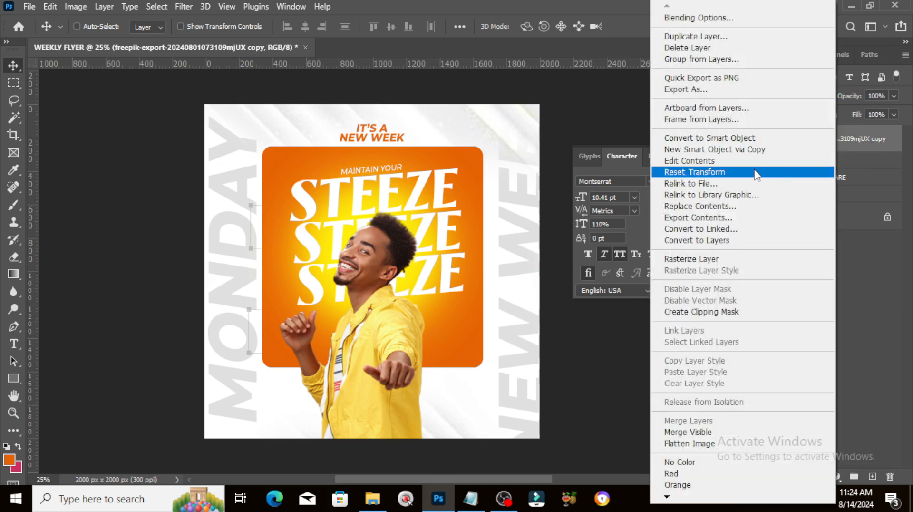
{"action": "left_click", "coordinate": [737, 143]}
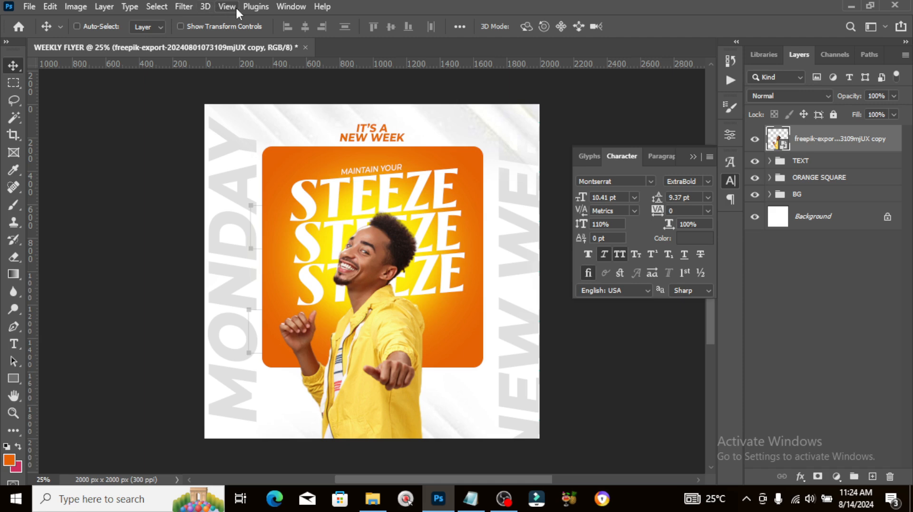
{"action": "left_click", "coordinate": [184, 6]}
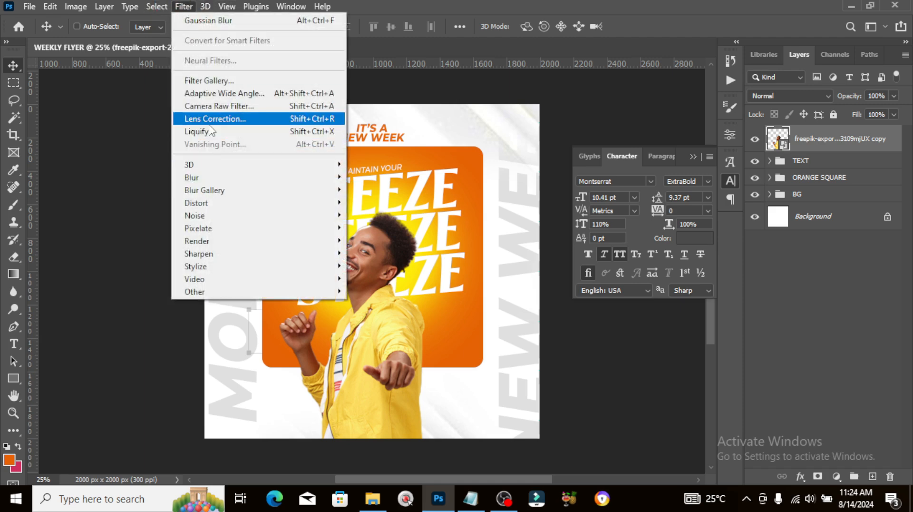
{"action": "left_click", "coordinate": [205, 106]}
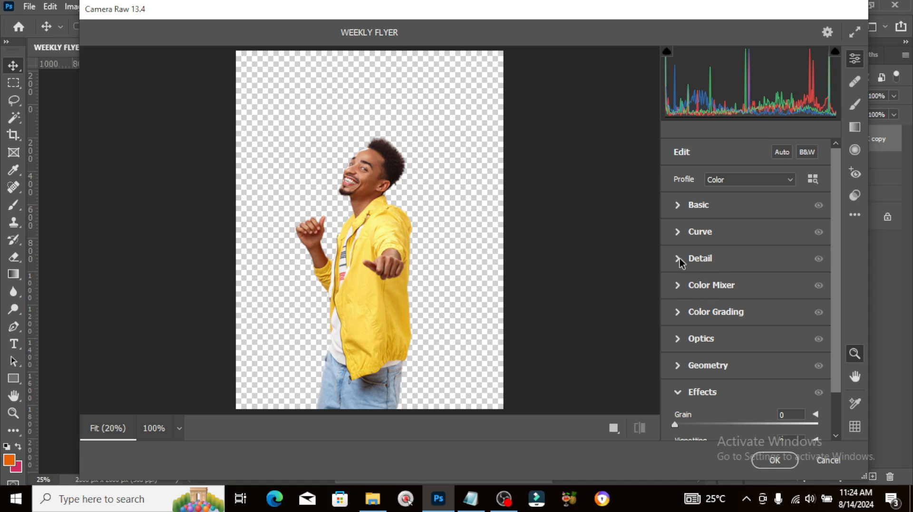
Set the man's Clarity and Texture to +100 and compare the Basic adjustments with the original.
{"action": "left_click", "coordinate": [677, 204]}
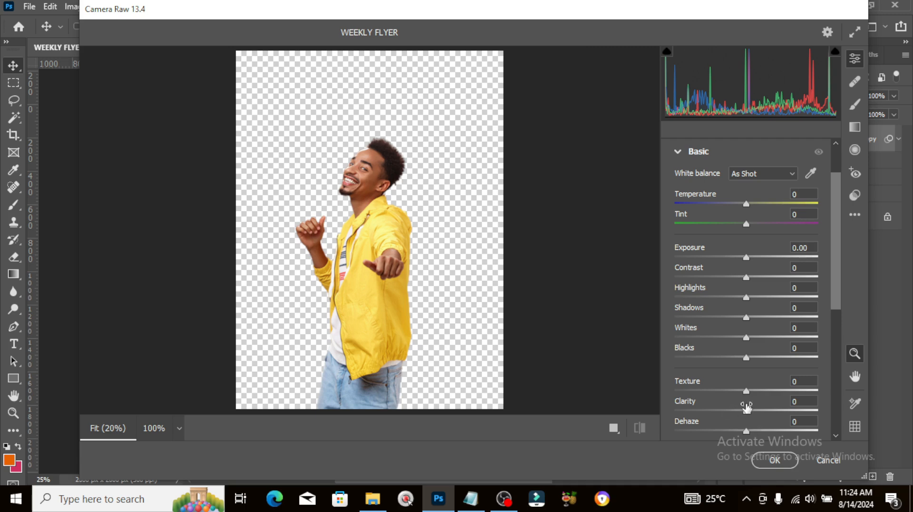
{"action": "left_click_drag", "start_coordinate": [745, 411], "coordinate": [823, 410]}
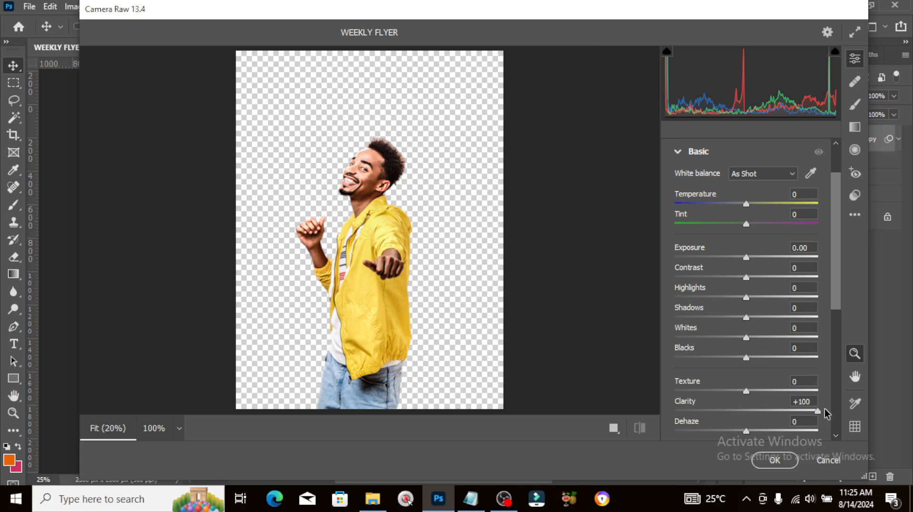
{"action": "left_click_drag", "start_coordinate": [824, 408], "coordinate": [824, 408]}
{"action": "left_click_drag", "start_coordinate": [746, 389], "coordinate": [842, 397]}
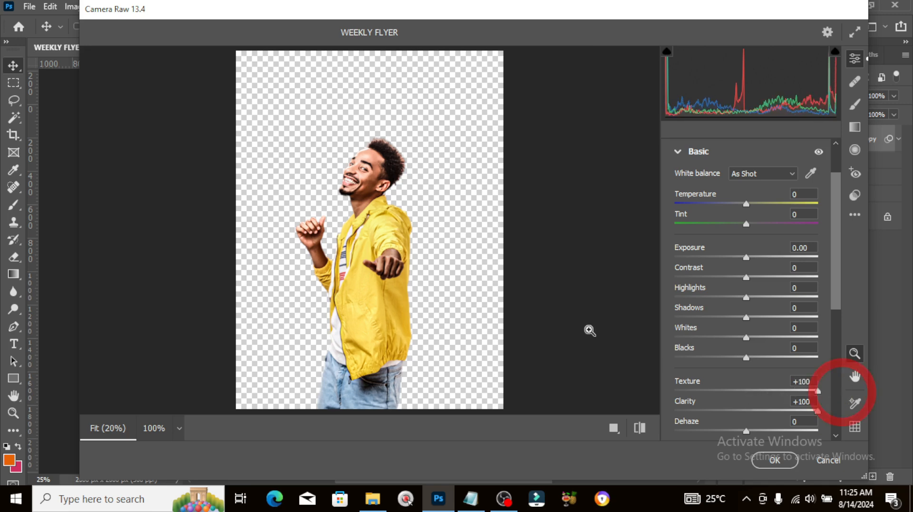
{"action": "left_click", "coordinate": [818, 153]}
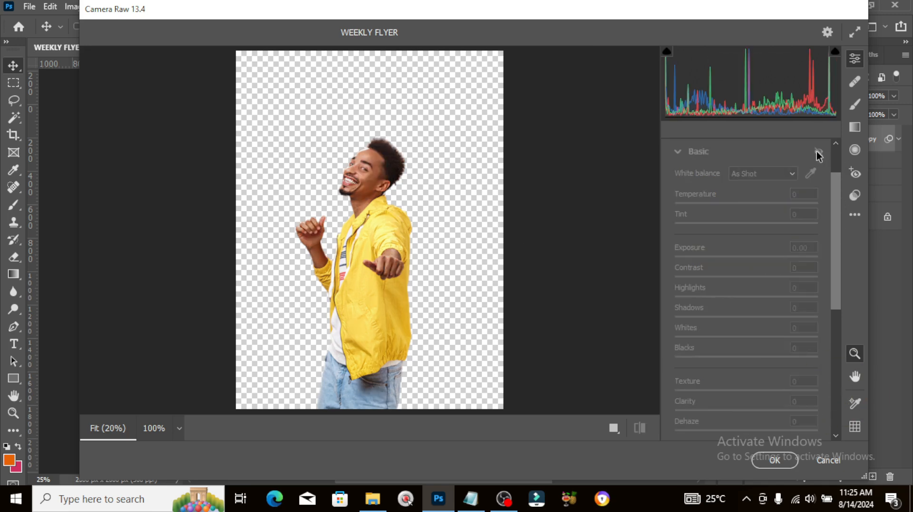
{"action": "left_click", "coordinate": [818, 153]}
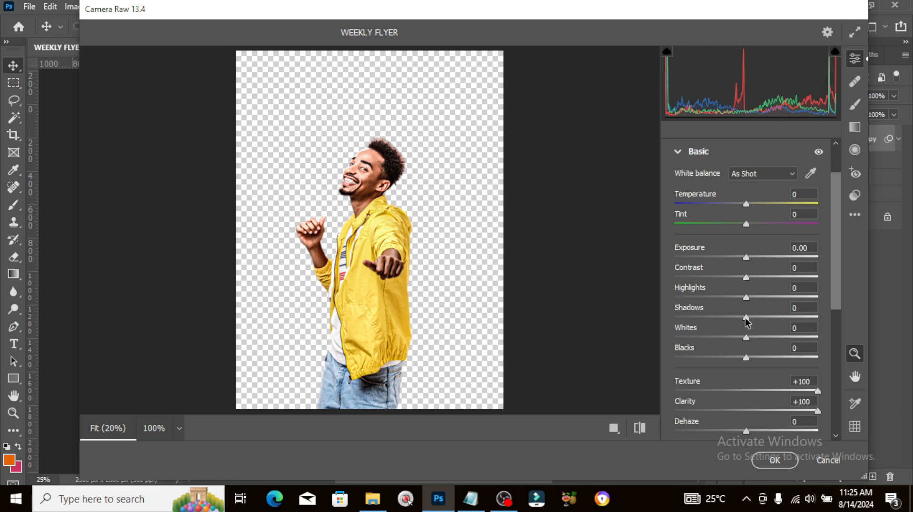
Set the man's Shadows to +100, Whites to -51, Blacks to -15, Highlights to -100, Contrast to +57 and Temperature to +4.
{"action": "left_click_drag", "start_coordinate": [760, 318], "coordinate": [829, 319]}
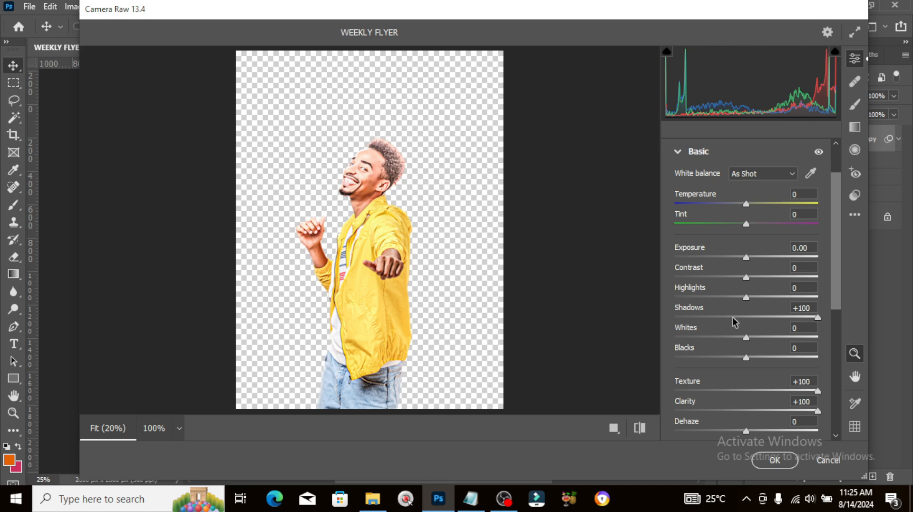
{"action": "left_click_drag", "start_coordinate": [746, 338], "coordinate": [710, 336]}
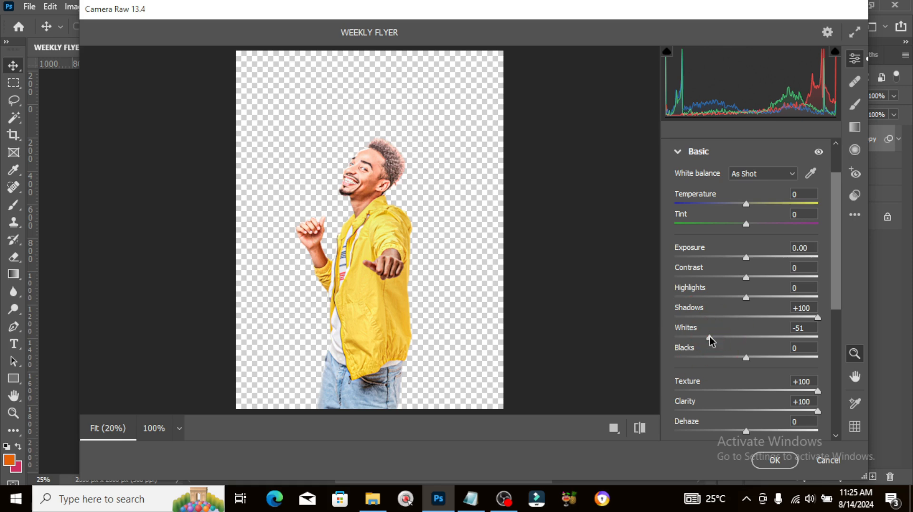
{"action": "left_click_drag", "start_coordinate": [747, 359], "coordinate": [736, 361]}
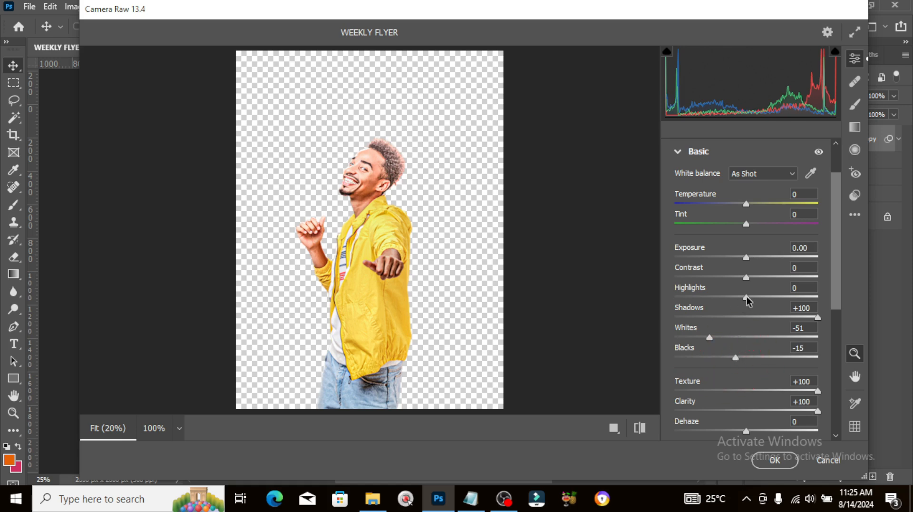
{"action": "left_click_drag", "start_coordinate": [747, 298], "coordinate": [658, 299]}
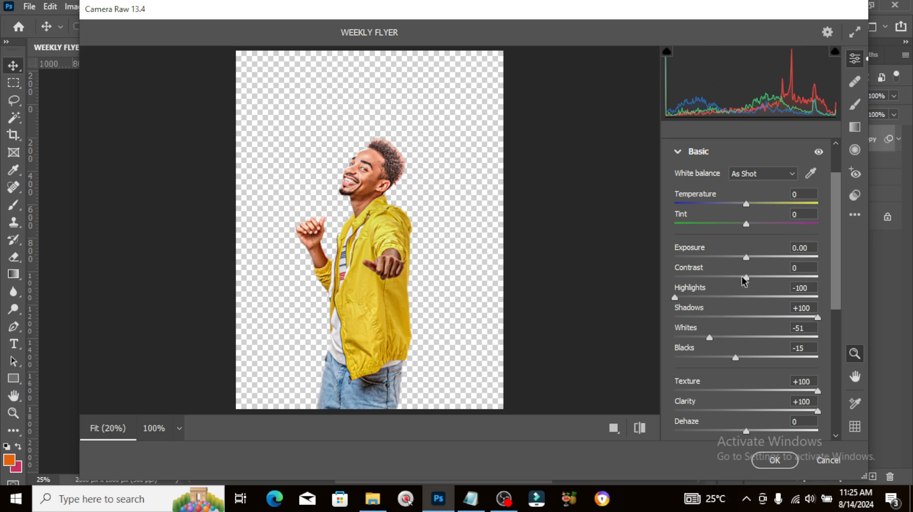
{"action": "left_click_drag", "start_coordinate": [746, 278], "coordinate": [788, 278]}
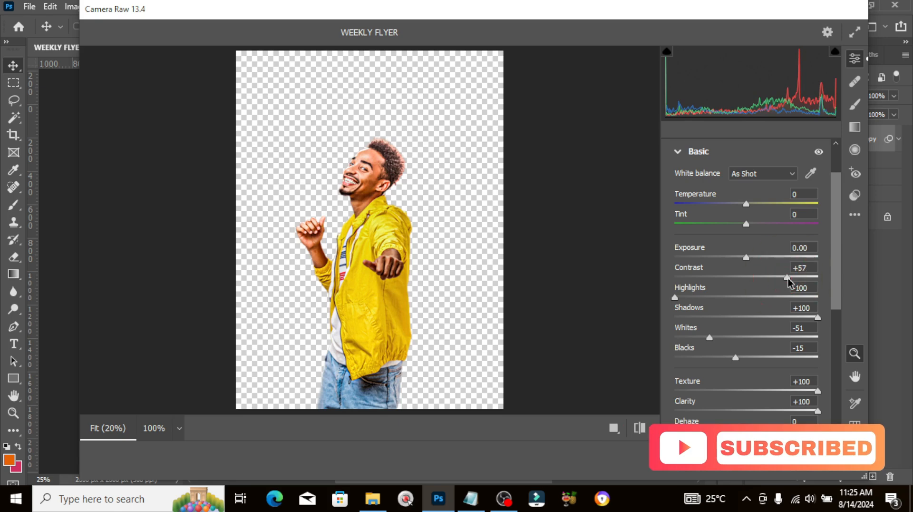
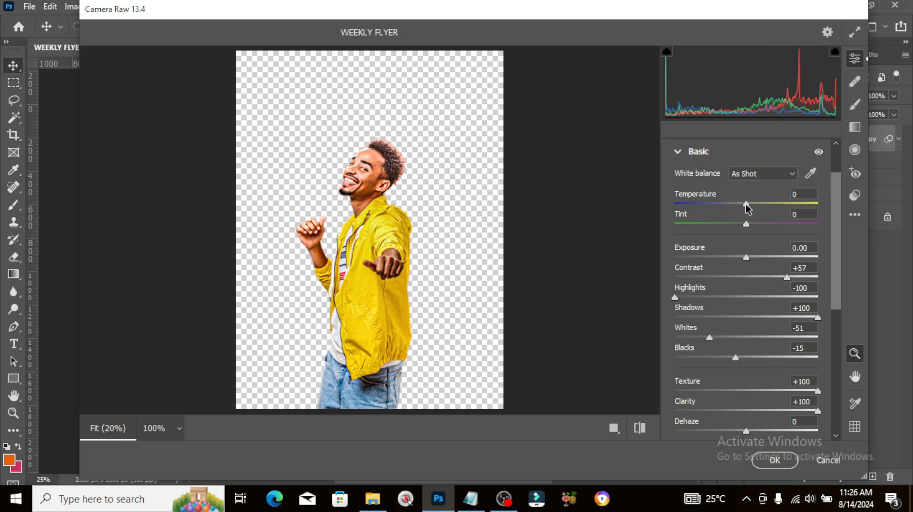
{"action": "left_click_drag", "start_coordinate": [747, 207], "coordinate": [749, 208]}
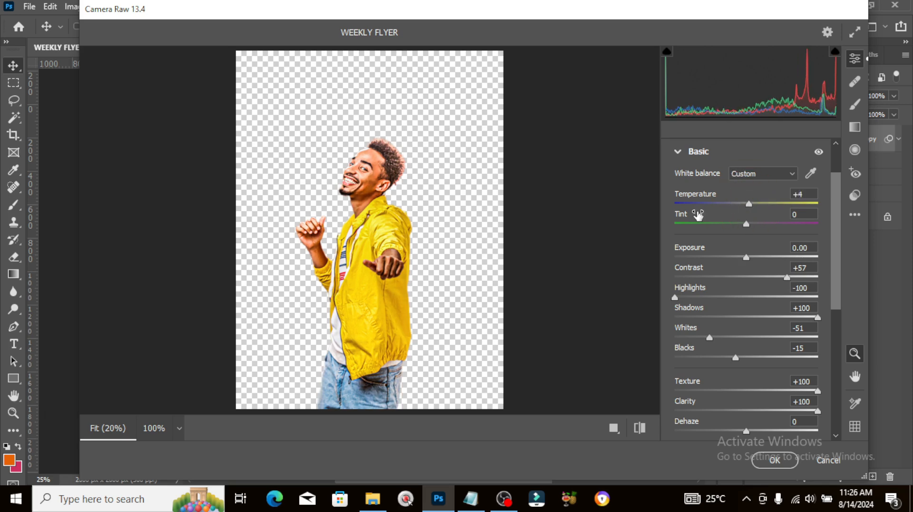
Set Sharpening to 47, Noise Reduction to 15 and Color Noise Reduction to 32, and apply the Camera Raw Filter.
{"action": "left_click", "coordinate": [678, 152]}
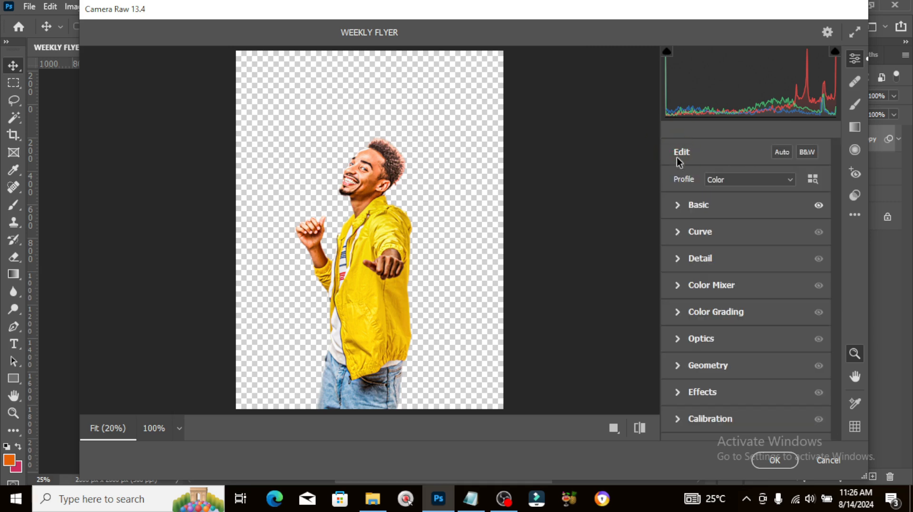
{"action": "left_click", "coordinate": [678, 259]}
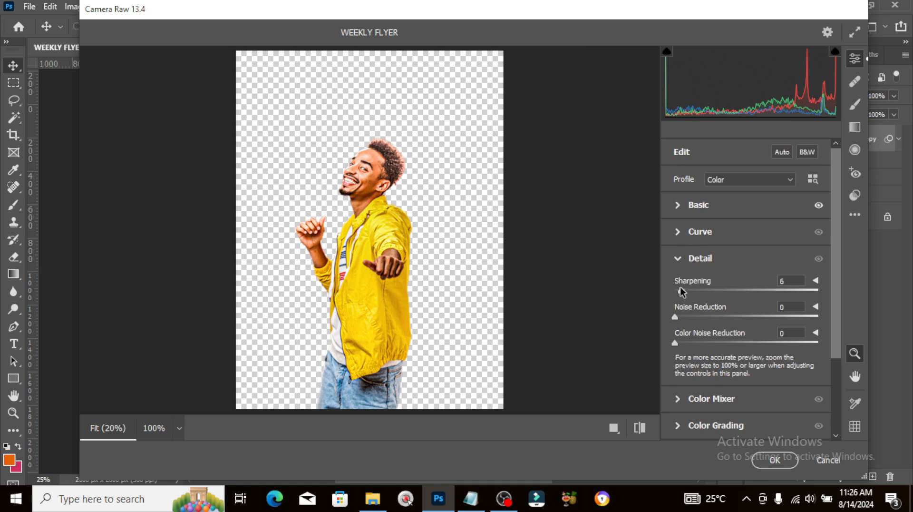
{"action": "left_click_drag", "start_coordinate": [680, 286], "coordinate": [720, 289]}
{"action": "left_click_drag", "start_coordinate": [676, 316], "coordinate": [720, 343]}
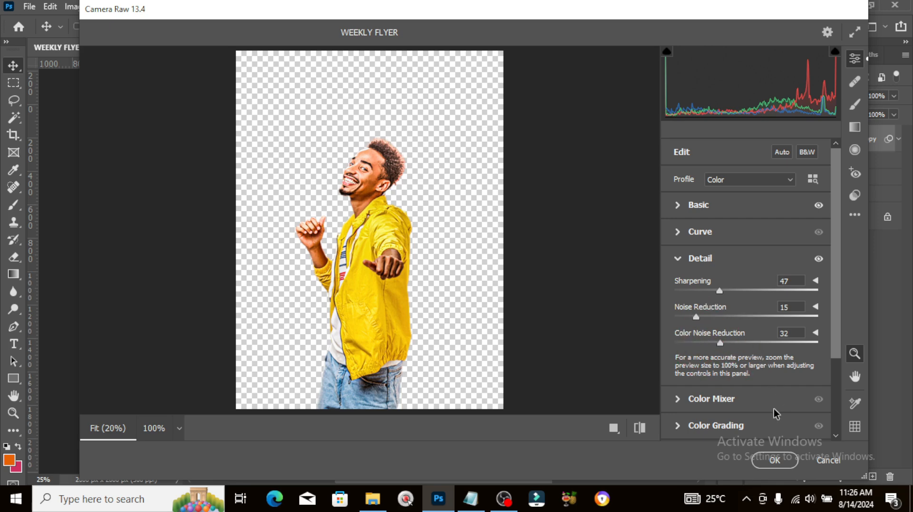
{"action": "left_click", "coordinate": [770, 462]}
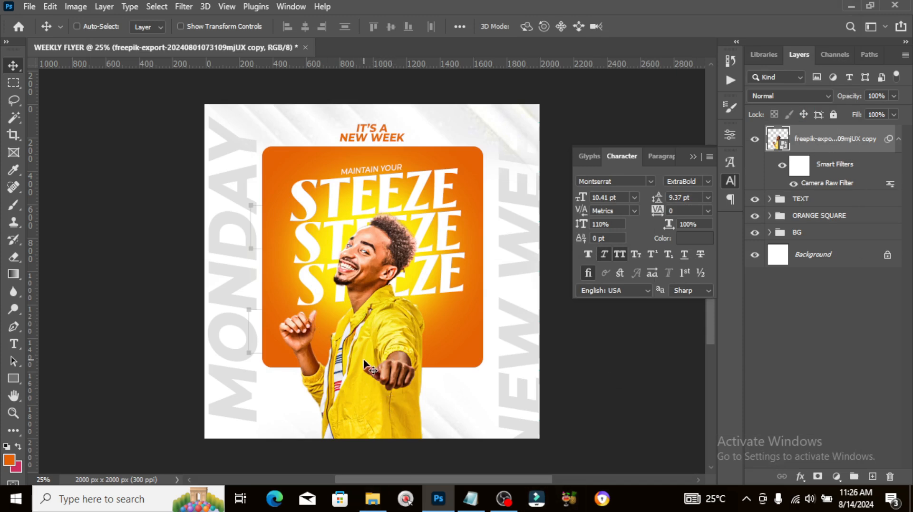
Collapse the man's smart filter list and add a Hue/Saturation adjustment layer clipped to his layer.
{"action": "left_click", "coordinate": [898, 139]}
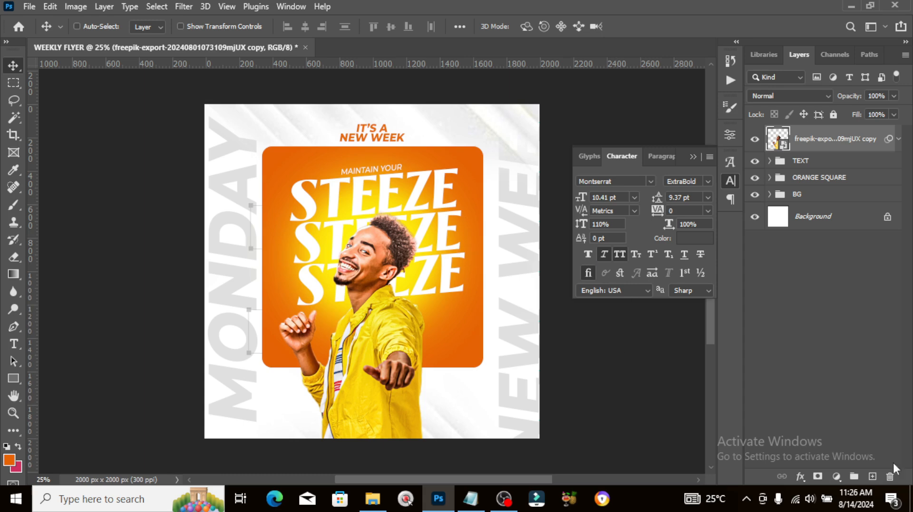
{"action": "left_click", "coordinate": [836, 475]}
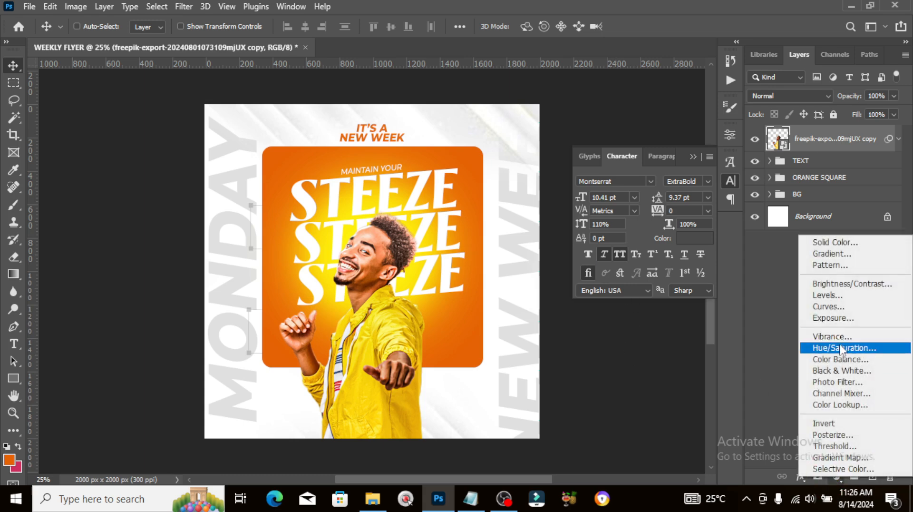
{"action": "left_click", "coordinate": [863, 347]}
{"action": "left_click", "coordinate": [614, 357]}
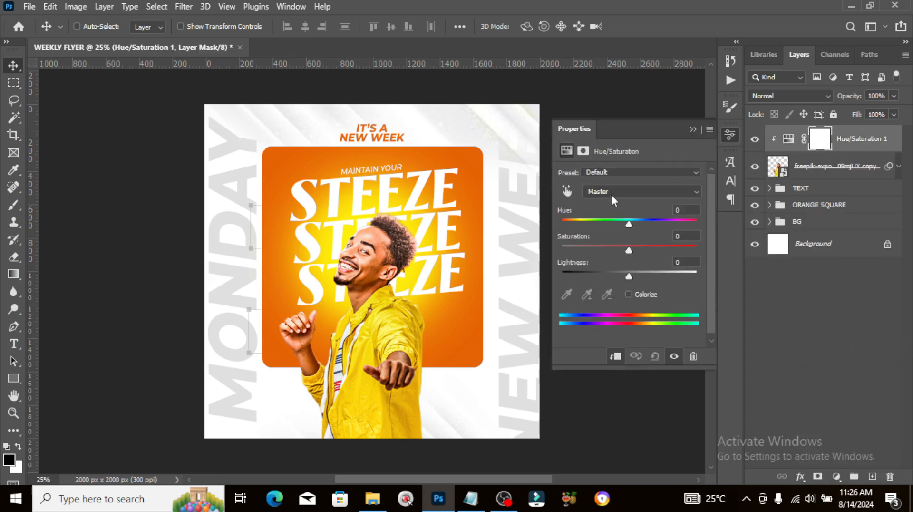
Set the Yellows range of the man's Hue/Saturation adjustment to Hue -13 and Saturation +24, and collapse its properties.
{"action": "left_click", "coordinate": [608, 191]}
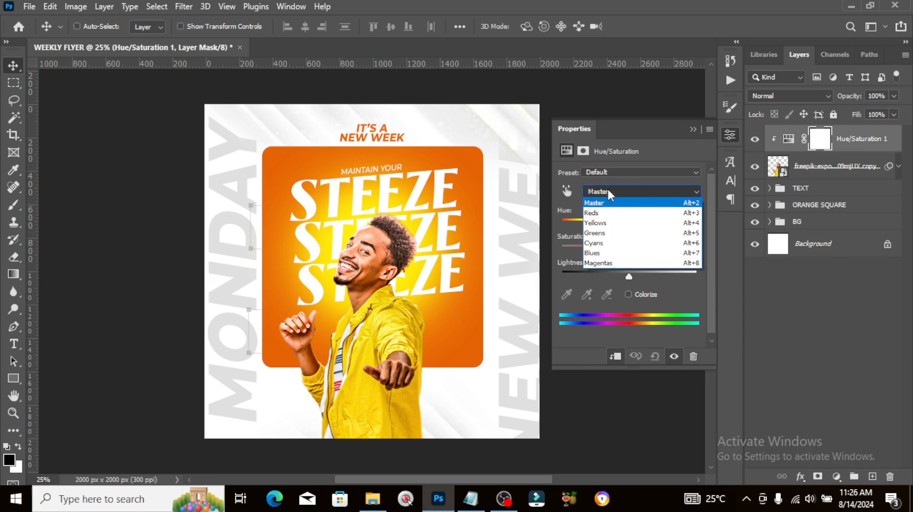
{"action": "left_click", "coordinate": [595, 221]}
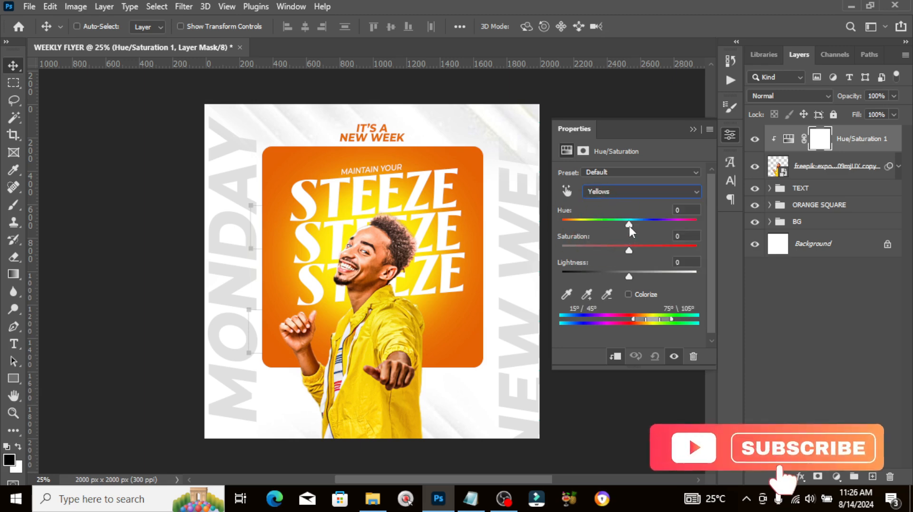
{"action": "left_click_drag", "start_coordinate": [629, 226], "coordinate": [640, 250]}
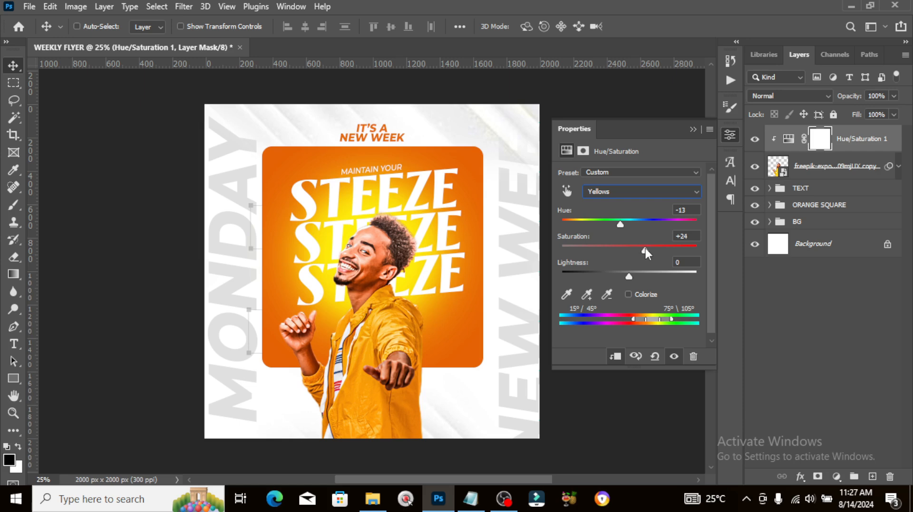
{"action": "left_click_drag", "start_coordinate": [628, 276], "coordinate": [627, 276]}
{"action": "left_click", "coordinate": [693, 128]}
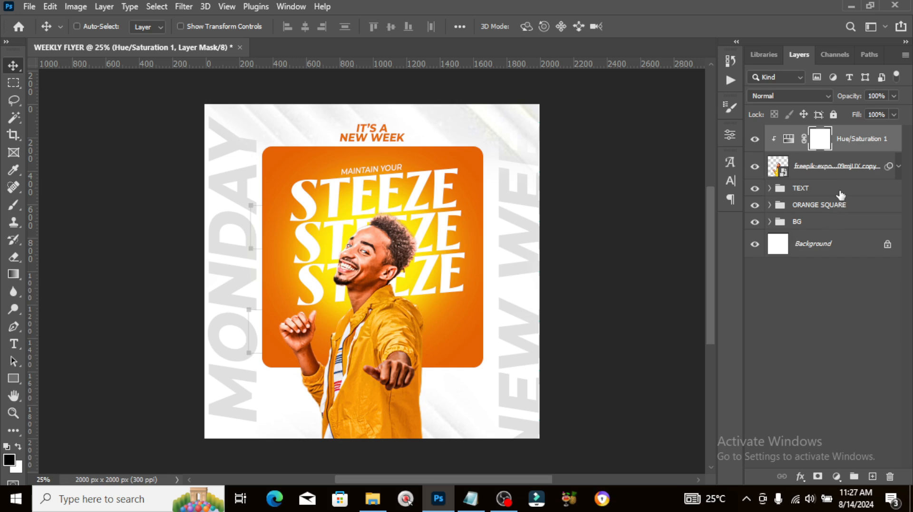
Group the man's layer with its Hue/Saturation adjustment and name the group IMAGE.
{"action": "left_click", "coordinate": [827, 166]}
{"action": "left_click", "coordinate": [847, 139], "text": "shift"}
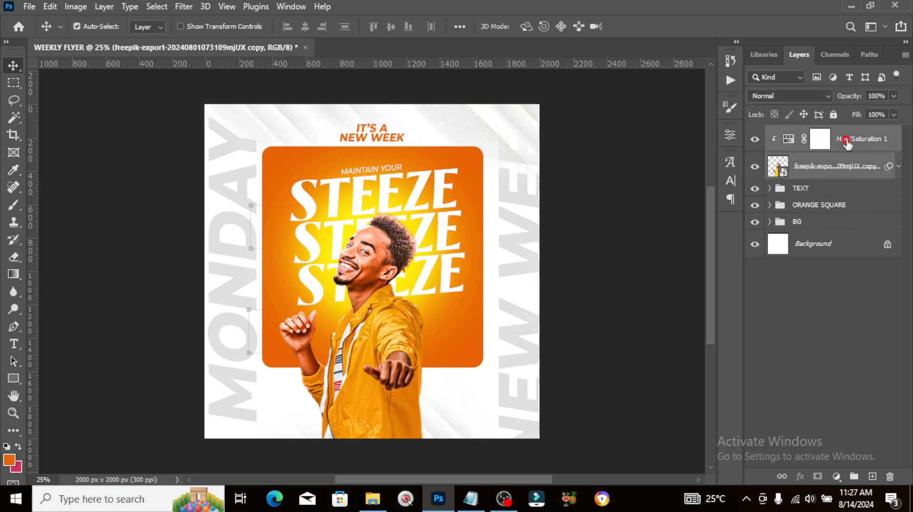
{"action": "key", "text": "ctrl+g"}
{"action": "double_click", "coordinate": [806, 135]}
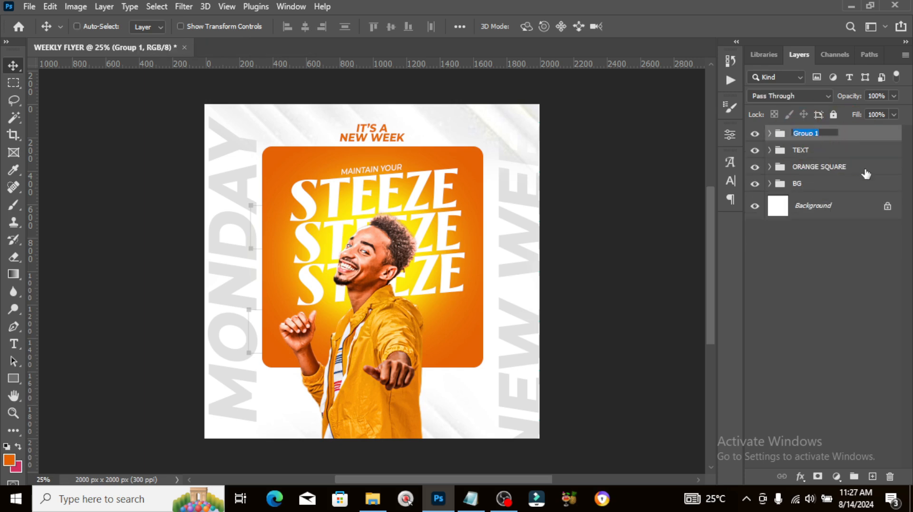
{"action": "type", "text": "IMAGE"}
{"action": "key", "text": "Return"}
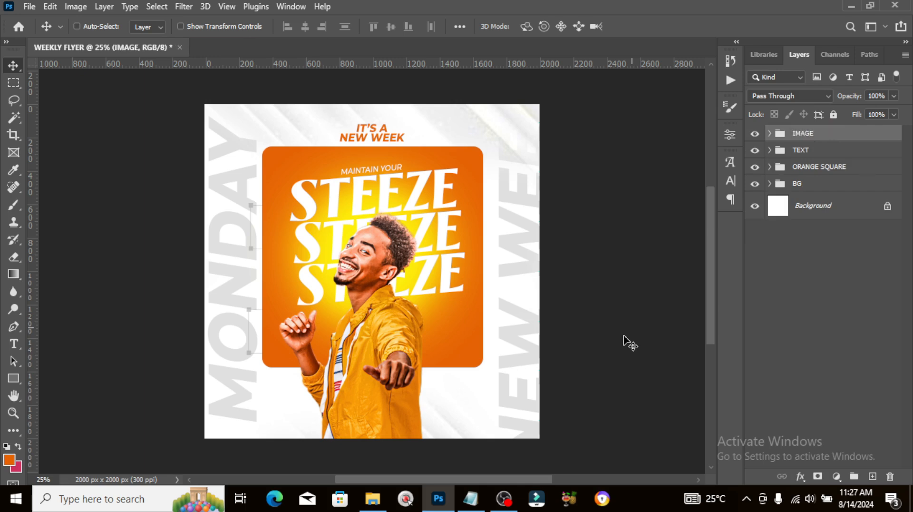
Place the arrow image pngwing.com (32) copy 2 from File Explorer below the orange square at about X 502, Y 1721 px, and show the guides.
{"action": "left_click", "coordinate": [373, 497]}
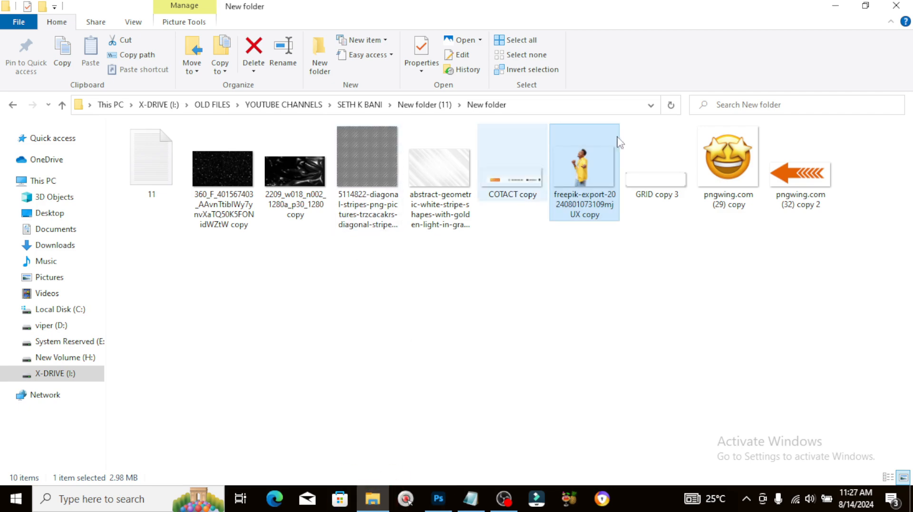
{"action": "left_click", "coordinate": [638, 179]}
{"action": "left_click", "coordinate": [805, 177]}
{"action": "left_click_drag", "start_coordinate": [804, 178], "coordinate": [426, 395]}
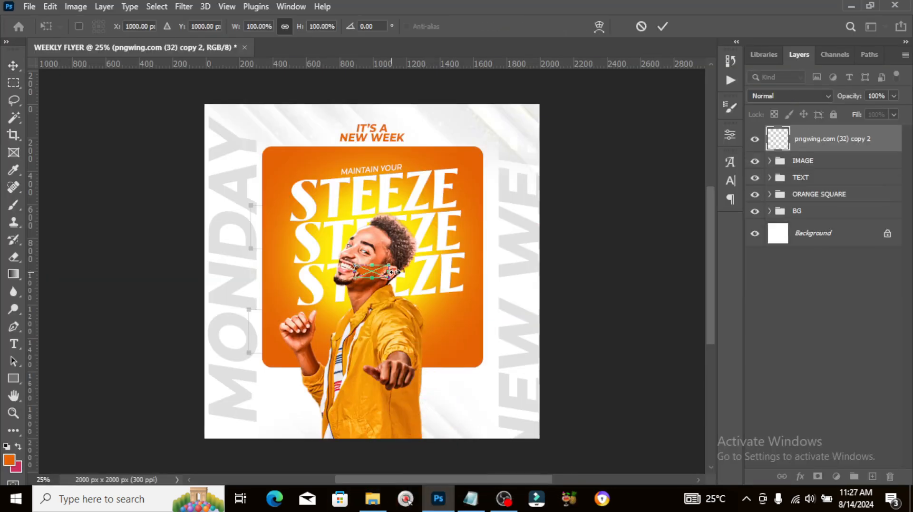
{"action": "key", "text": "Return"}
{"action": "left_click_drag", "start_coordinate": [377, 274], "coordinate": [279, 394]}
{"action": "key", "text": "ctrl+semicolon"}
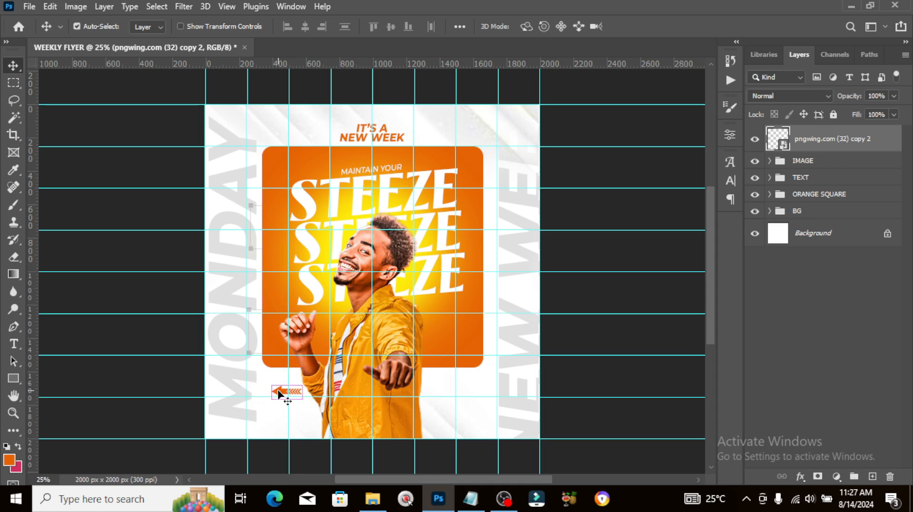
Duplicate the arrow, flip the copy horizontally and move it to the man's other side at about X 1500, Y 1721 px.
{"action": "key", "text": "ctrl+j"}
{"action": "key", "text": "ctrl+t"}
{"action": "right_click", "coordinate": [307, 364]}
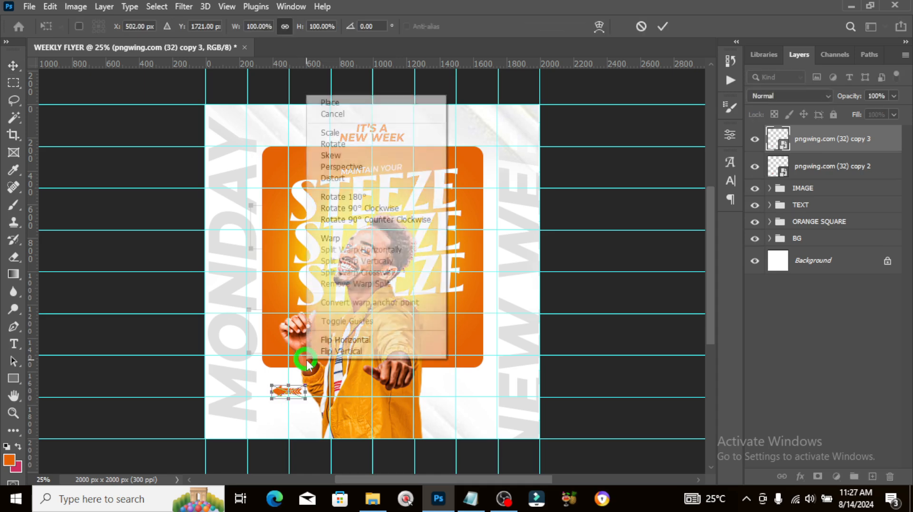
{"action": "left_click", "coordinate": [339, 339]}
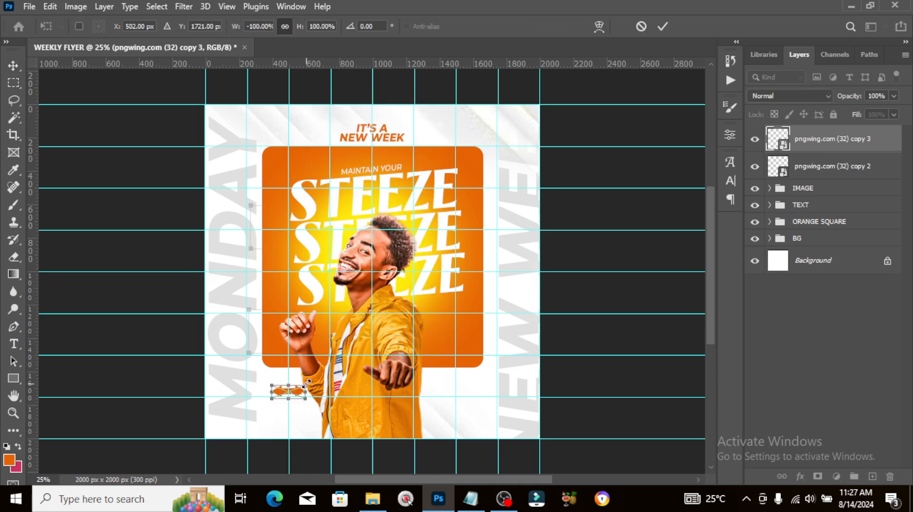
{"action": "left_click_drag", "start_coordinate": [297, 396], "coordinate": [464, 403]}
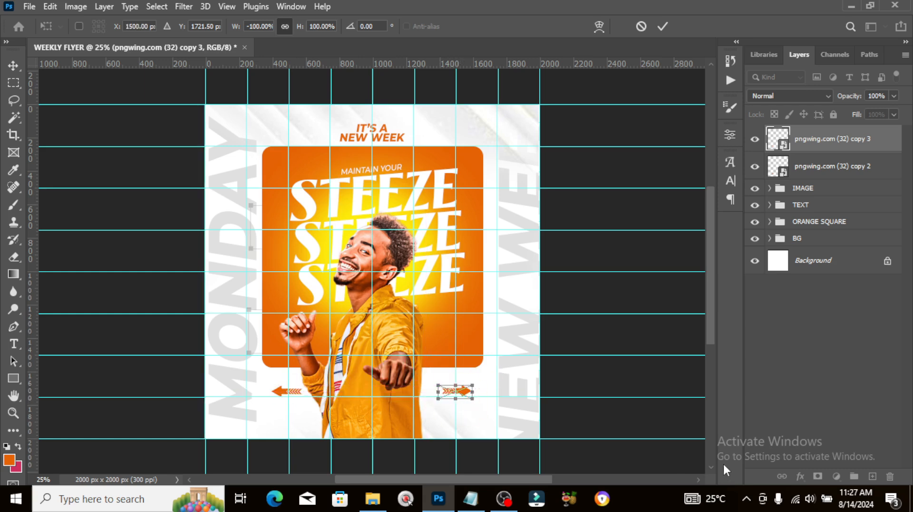
{"action": "key", "text": "Return"}
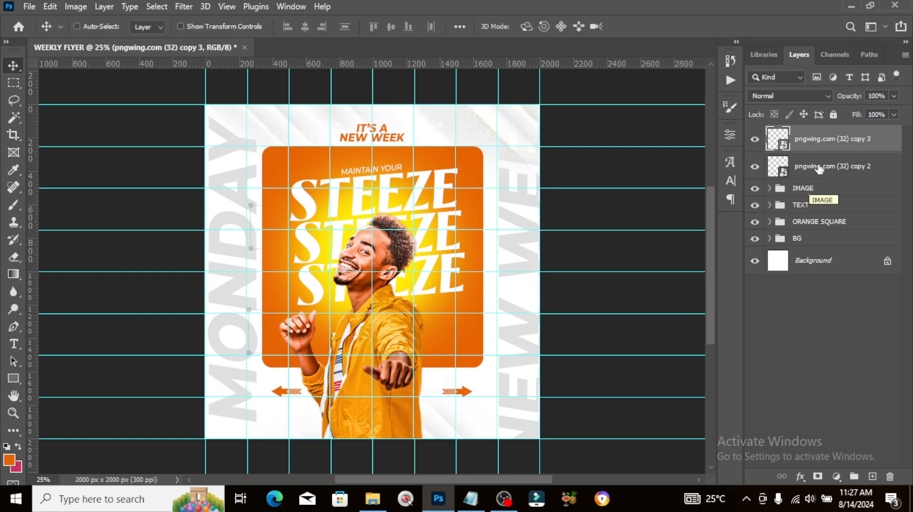
Select both arrow layers, check their alignment against the guides and nudge them up closer to the orange square.
{"action": "left_click", "coordinate": [819, 167], "text": "shift"}
{"action": "key", "text": "ctrl+t"}
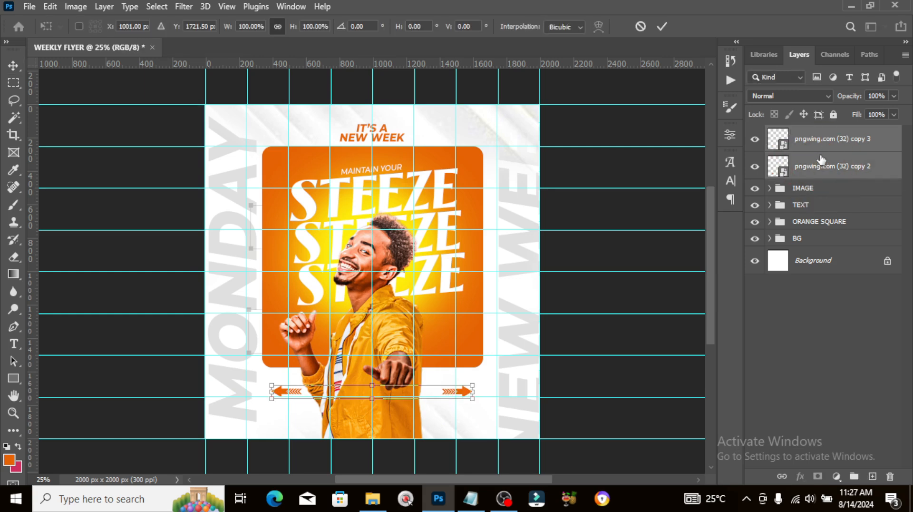
{"action": "key", "text": "ctrl+plus"}
{"action": "key", "text": "ctrl+plus"}
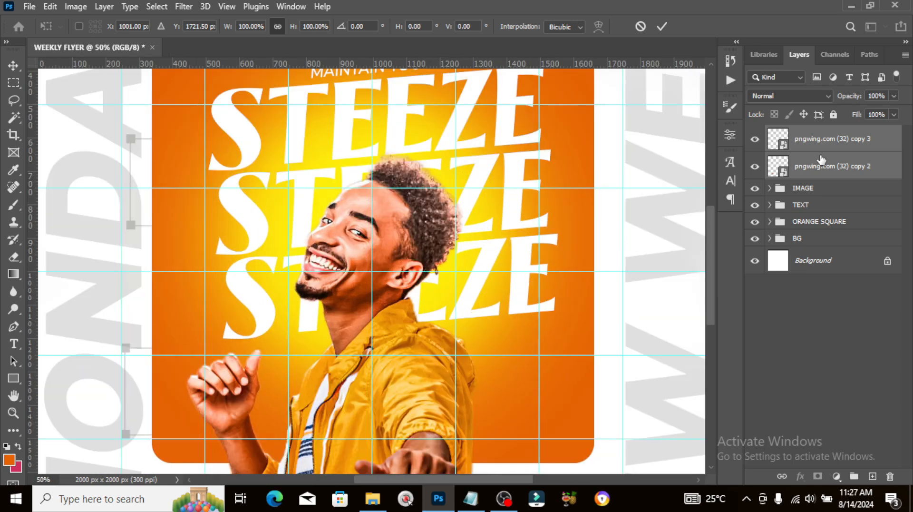
{"action": "left_click_drag", "start_coordinate": [712, 270], "coordinate": [709, 318]}
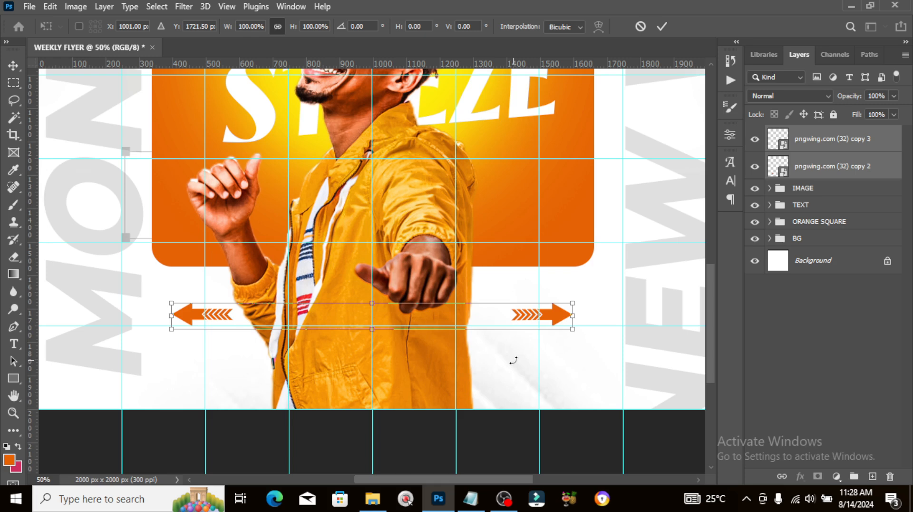
{"action": "key", "text": "Return"}
{"action": "key", "text": "ctrl+0"}
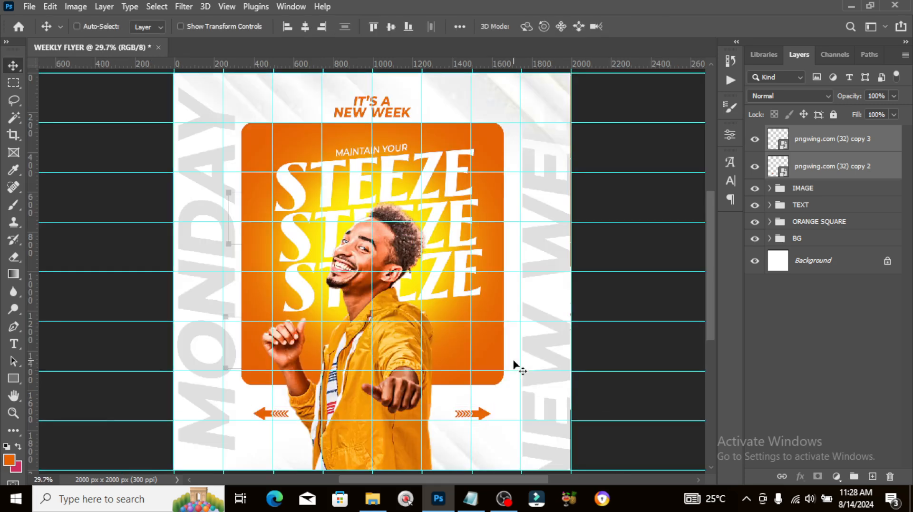
{"action": "key", "text": "shift+Up"}
{"action": "key", "text": "shift+Up"}
{"action": "key", "text": "shift+Up"}
{"action": "key", "text": "shift+Up"}
{"action": "key", "text": "shift+Up"}
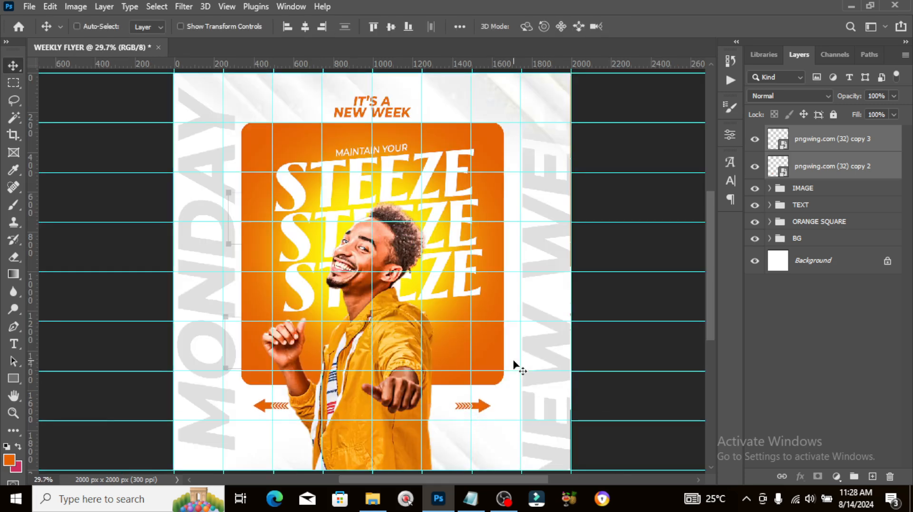
{"action": "key", "text": "shift+Up"}
{"action": "key", "text": "shift+Up"}
{"action": "key", "text": "shift+Up"}
{"action": "key", "text": "shift+Up"}
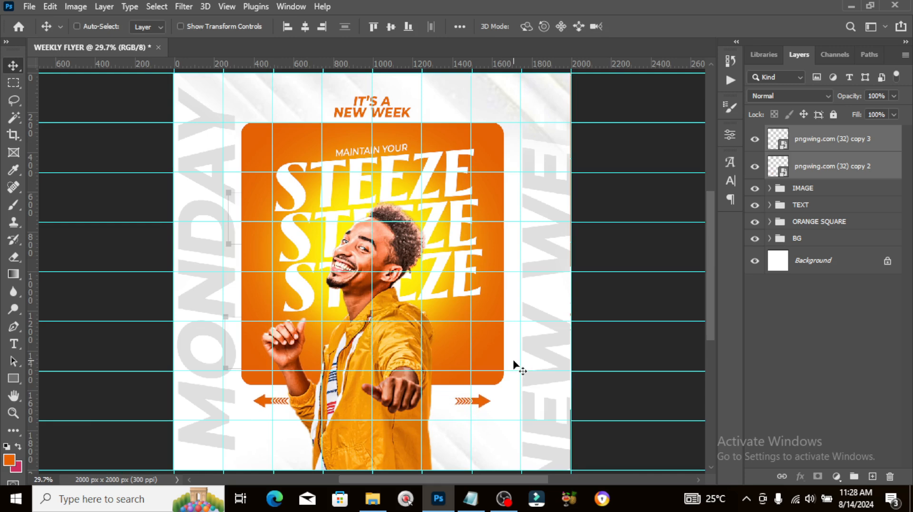
Place the COTACT copy image from File Explorer beneath the arrows, centred at about X 1000, Y 1698 px.
{"action": "left_click", "coordinate": [373, 499]}
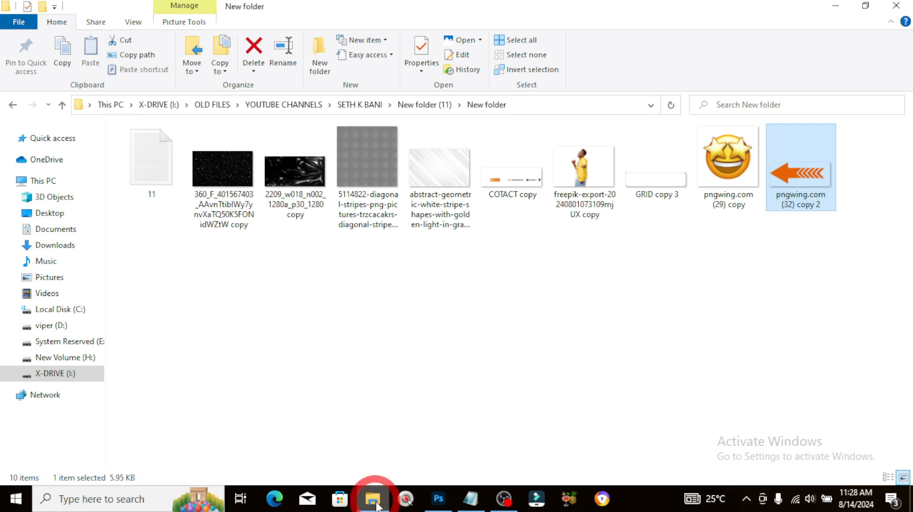
{"action": "left_click", "coordinate": [517, 171]}
{"action": "left_click_drag", "start_coordinate": [513, 186], "coordinate": [398, 440]}
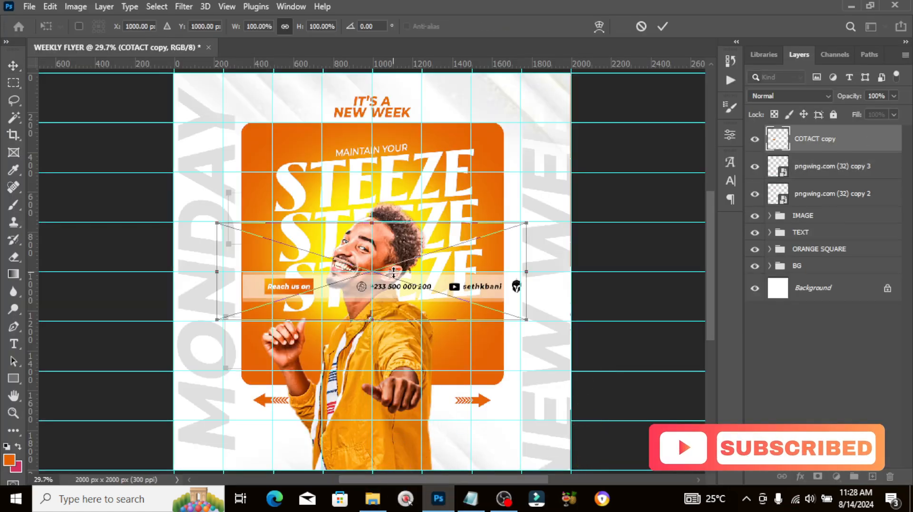
{"action": "left_click_drag", "start_coordinate": [392, 291], "coordinate": [378, 435]}
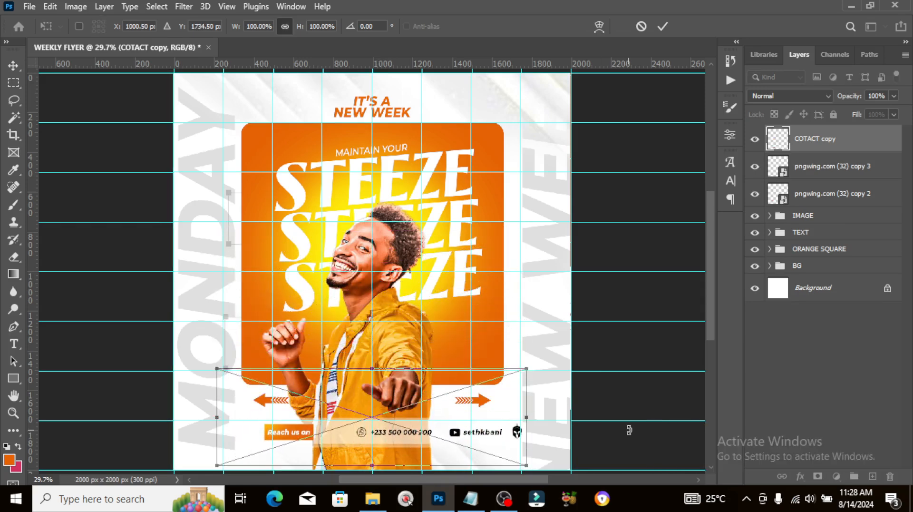
{"action": "key", "text": "Return"}
{"action": "key", "text": "shift+Up"}
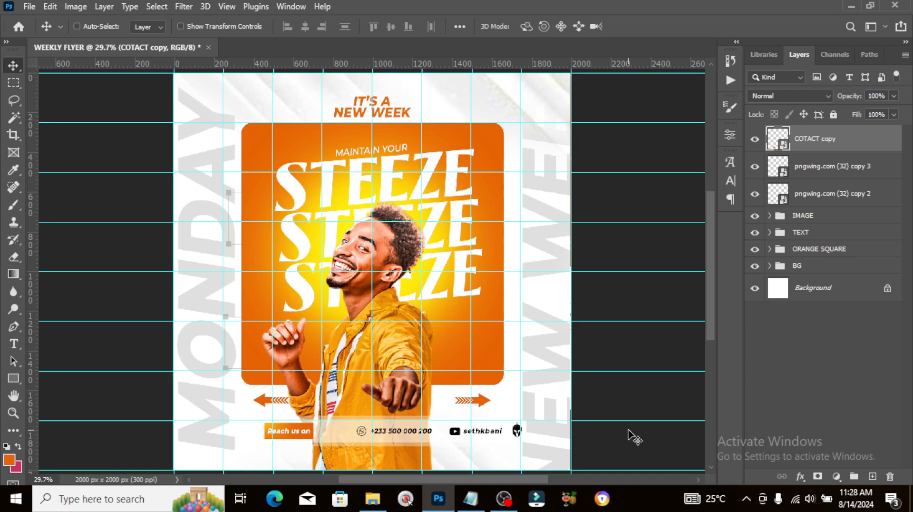
{"action": "key", "text": "shift+Up"}
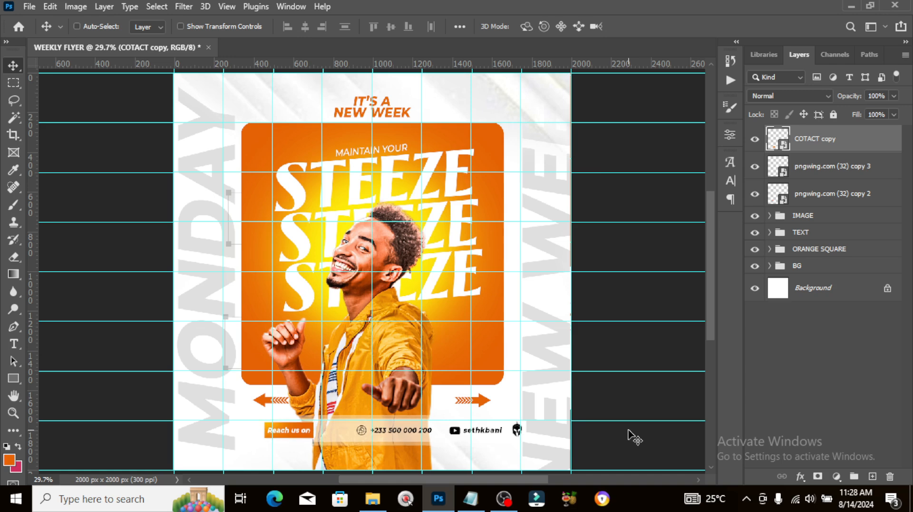
{"action": "key", "text": "shift+Up"}
{"action": "key", "text": "shift+Up"}
{"action": "key", "text": "shift+Up"}
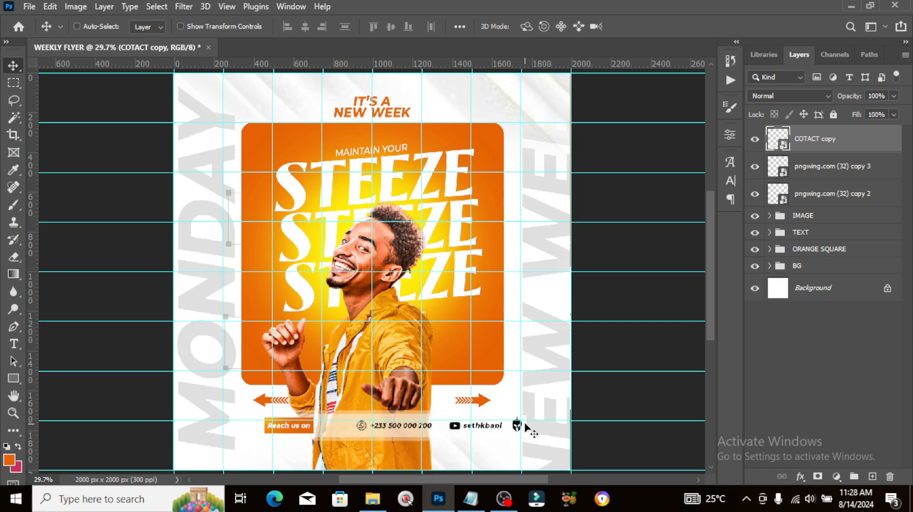
Nudge the contact strip left until its "Reach us on" label lines up with the orange square's left edge.
{"action": "key", "text": "ctrl+t"}
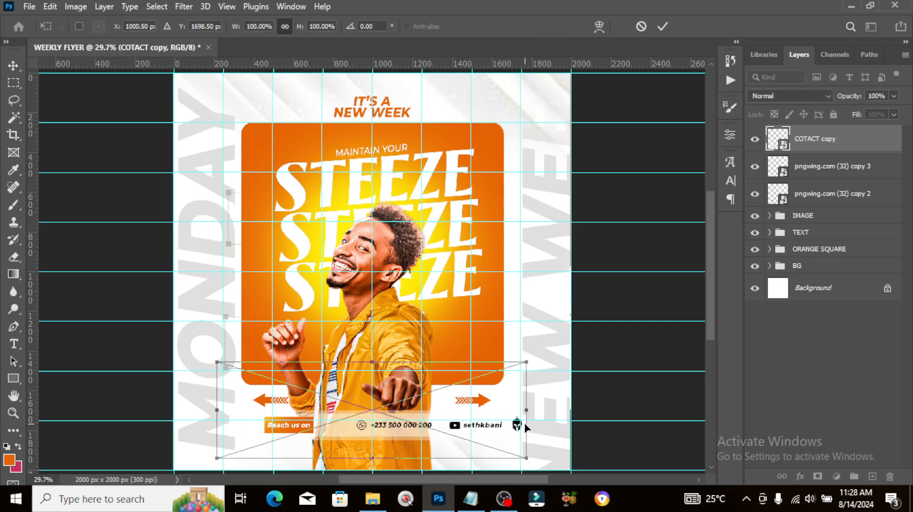
{"action": "key", "text": "Return"}
{"action": "key", "text": "shift+Left"}
{"action": "key", "text": "shift+Left"}
{"action": "key", "text": "shift+Left"}
{"action": "key", "text": "shift+Left"}
{"action": "key", "text": "shift+Left"}
{"action": "key", "text": "shift+Left"}
{"action": "key", "text": "shift+Left"}
{"action": "key", "text": "shift+Left"}
{"action": "key", "text": "shift+Left"}
{"action": "key", "text": "shift+Left"}
{"action": "key", "text": "shift+Left"}
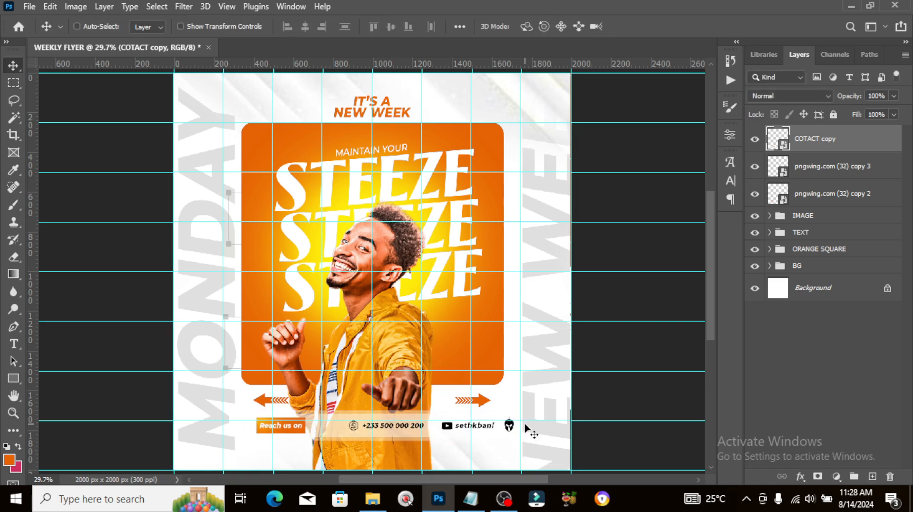
{"action": "key", "text": "shift+Left"}
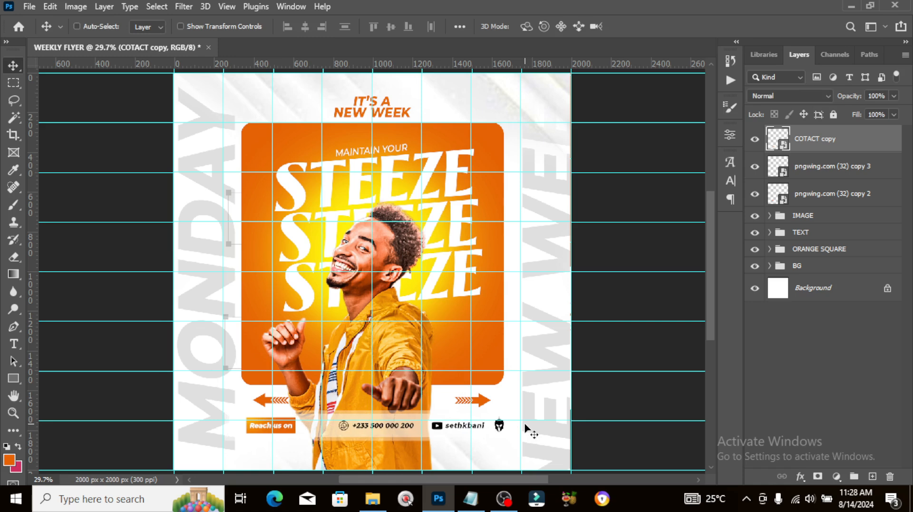
{"action": "key", "text": "shift+Left"}
{"action": "key", "text": "shift+Left"}
{"action": "key", "text": "shift+Left"}
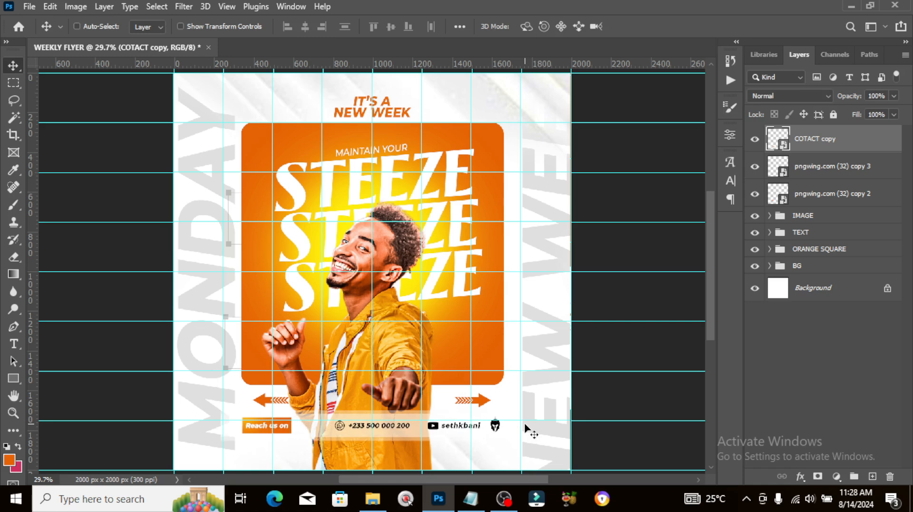
{"action": "key", "text": "shift+Right"}
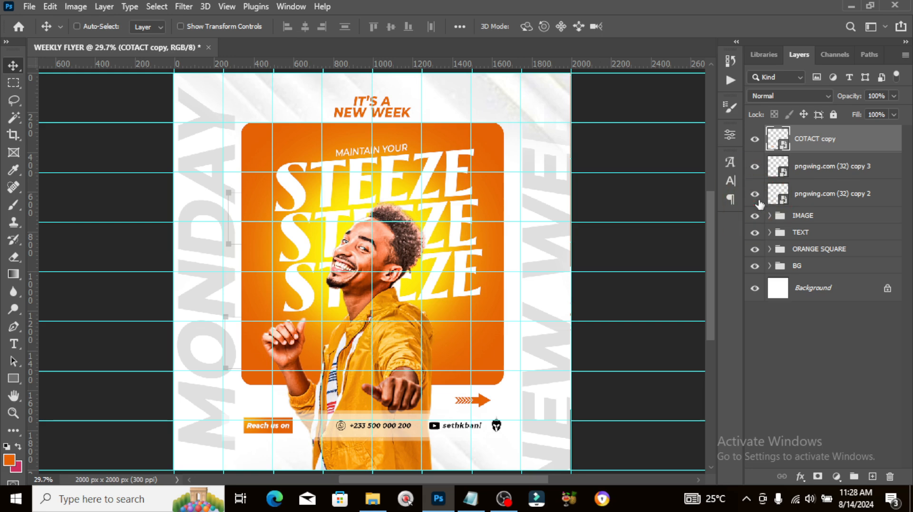
Group the two arrow layers and name the group ARROWS.
{"action": "left_click", "coordinate": [803, 195]}
{"action": "left_click", "coordinate": [809, 171], "text": "ctrl"}
{"action": "key", "text": "ctrl+g"}
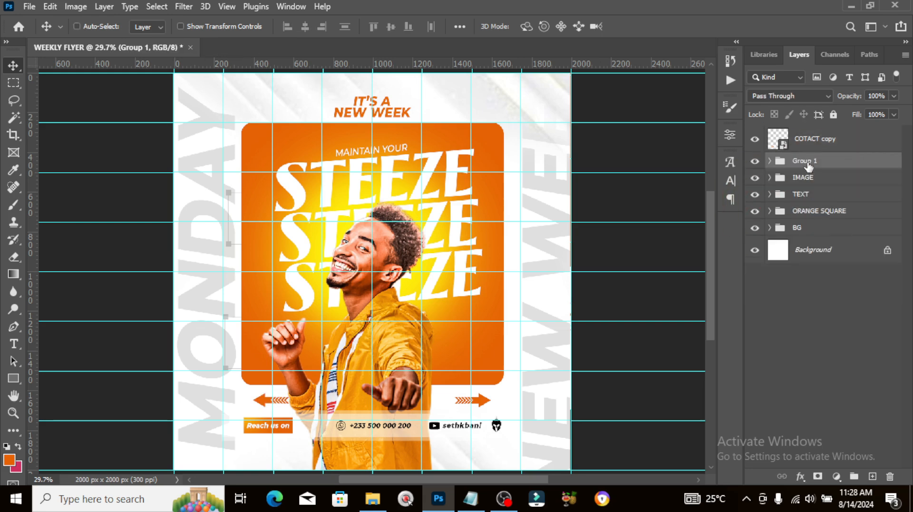
{"action": "double_click", "coordinate": [808, 162]}
{"action": "type", "text": "ARROWS"}
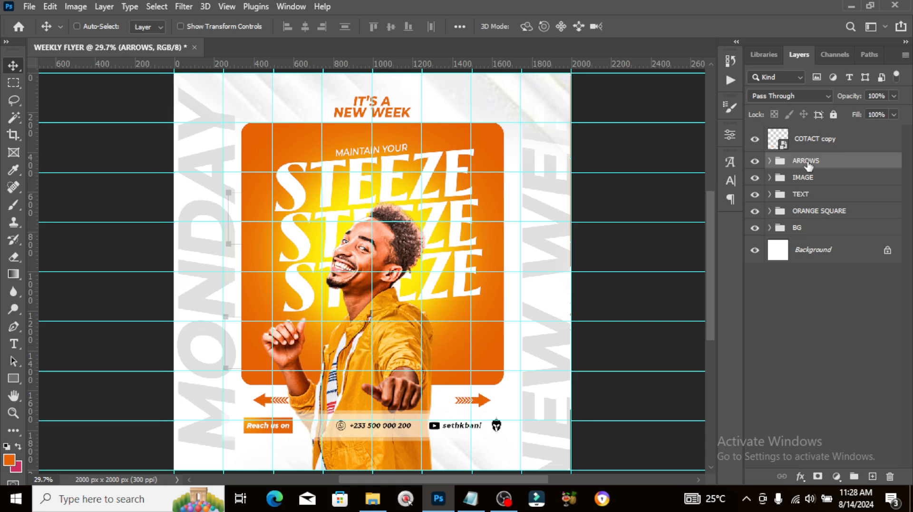
Put the COTACT copy layer in its own group and name it CONTACT.
{"action": "left_click", "coordinate": [805, 141]}
{"action": "key", "text": "ctrl+g"}
{"action": "double_click", "coordinate": [804, 135]}
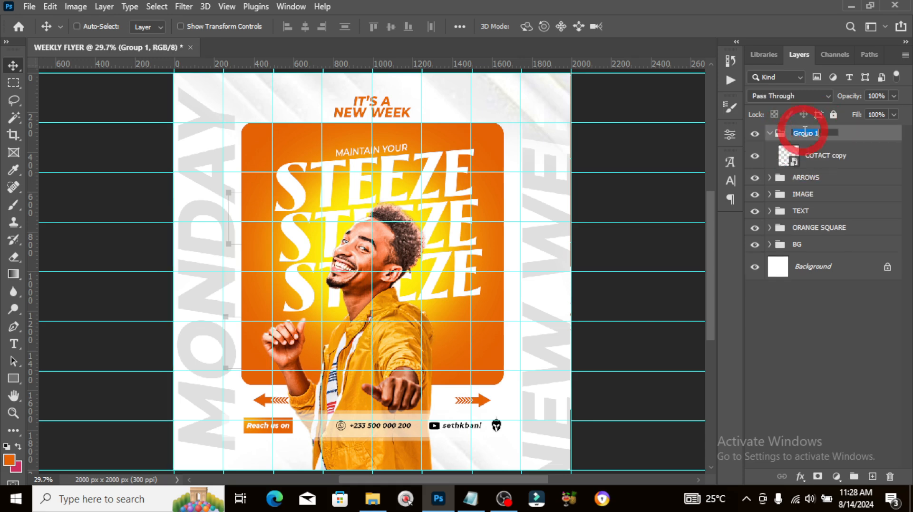
{"action": "type", "text": "CONTACT"}
{"action": "key", "text": "Return"}
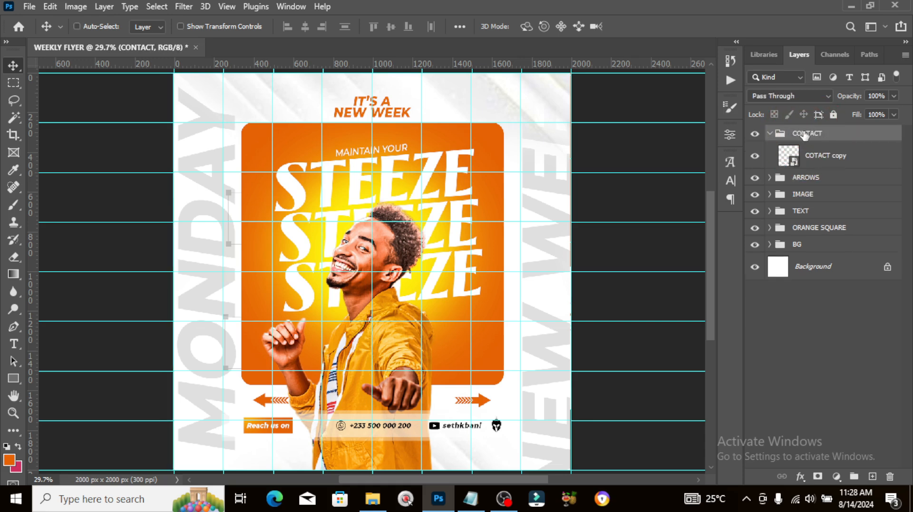
Collapse the CONTACT group and hide the guides.
{"action": "left_click", "coordinate": [769, 133]}
{"action": "key", "text": "ctrl+semicolon"}
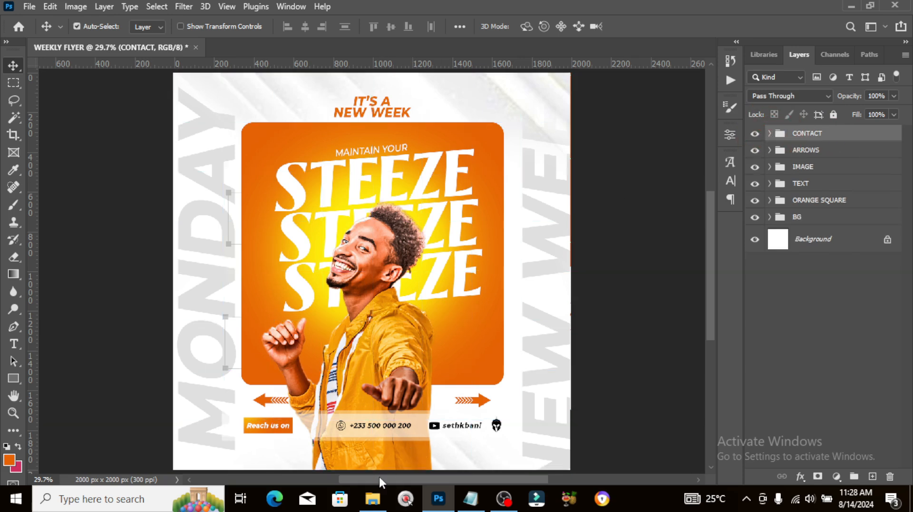
{"action": "key", "text": "ctrl+minus"}
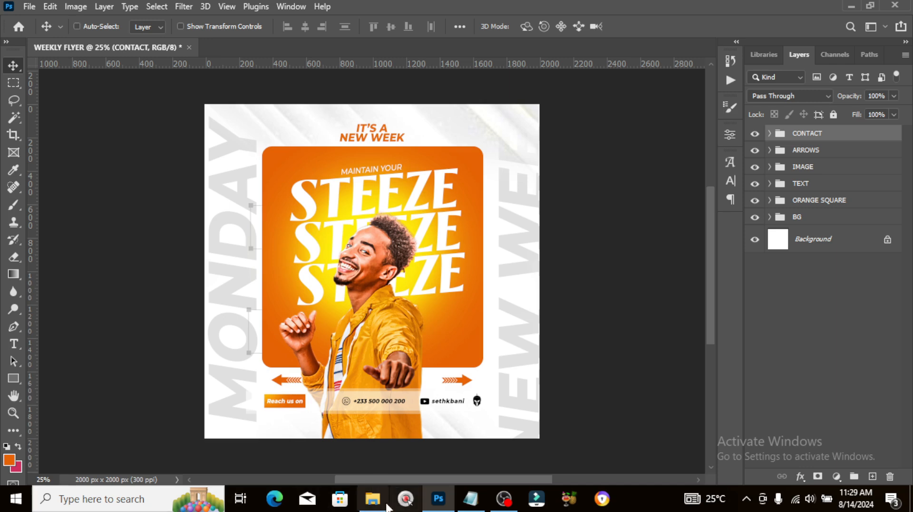
Place the 2209_w018_n002_1280a_p30_1280 copy texture from File Explorer over the flyer at about 11.65% scale, blended as Linear Dodge (Add).
{"action": "left_click", "coordinate": [372, 498]}
{"action": "left_click", "coordinate": [268, 176]}
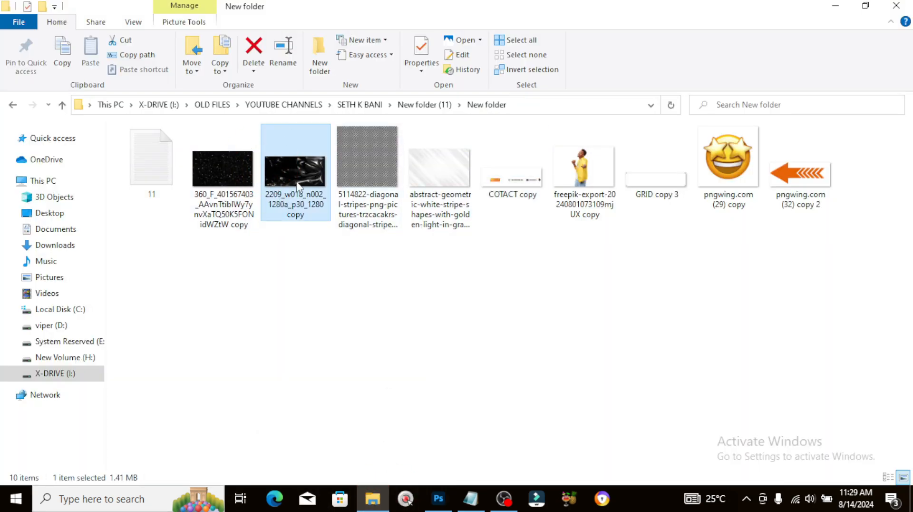
{"action": "left_click_drag", "start_coordinate": [268, 176], "coordinate": [367, 286]}
{"action": "left_click_drag", "start_coordinate": [539, 360], "coordinate": [586, 377]}
{"action": "left_click_drag", "start_coordinate": [528, 326], "coordinate": [508, 308]}
{"action": "left_click_drag", "start_coordinate": [556, 354], "coordinate": [615, 384]}
{"action": "left_click_drag", "start_coordinate": [527, 287], "coordinate": [513, 285]}
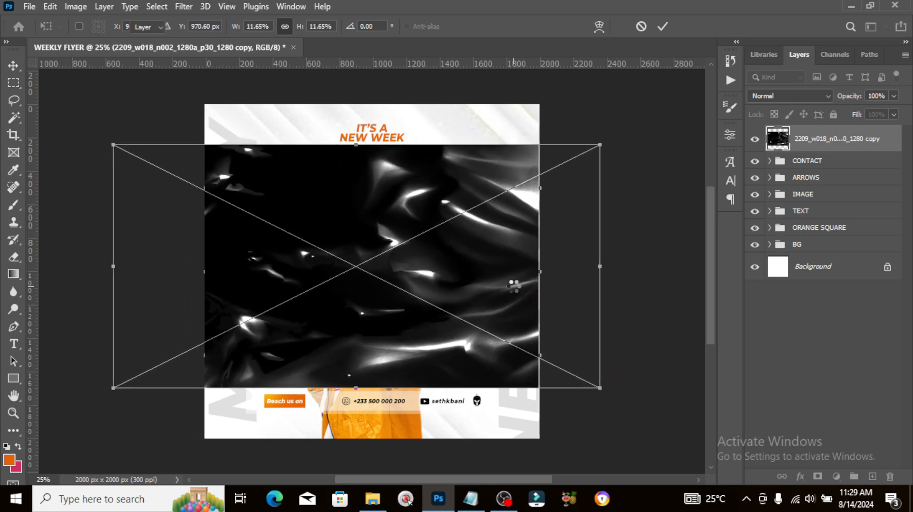
{"action": "key", "text": "Return"}
{"action": "left_click", "coordinate": [783, 95]}
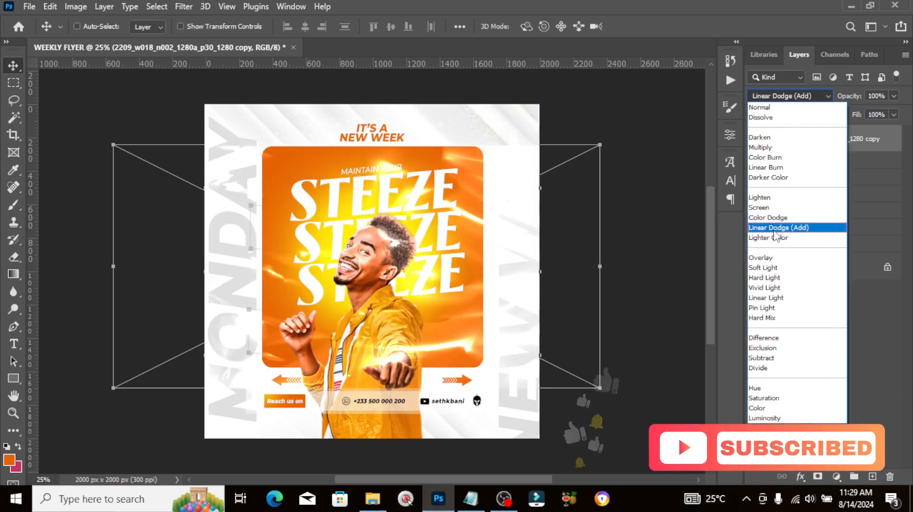
{"action": "left_click", "coordinate": [774, 231]}
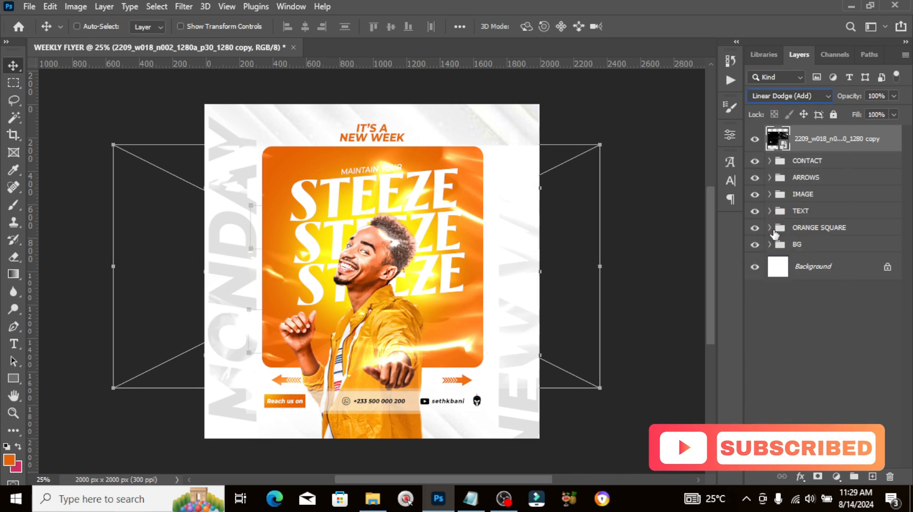
Mask the light texture with a soft 400 px black brush, hiding it over the man's face and the areas around the orange square.
{"action": "left_click", "coordinate": [818, 476]}
{"action": "key", "text": "b"}
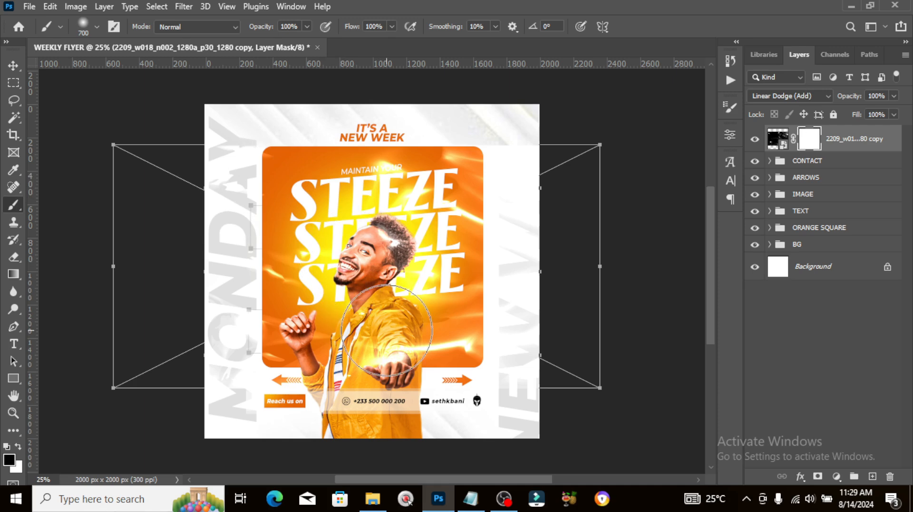
{"action": "key", "text": "bracketleft"}
{"action": "key", "text": "bracketleft"}
{"action": "key", "text": "bracketleft"}
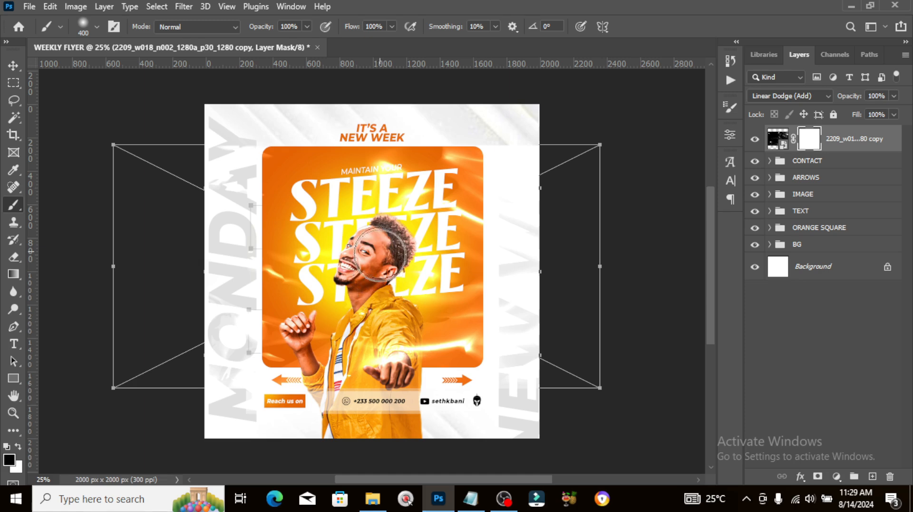
{"action": "left_click", "coordinate": [353, 283]}
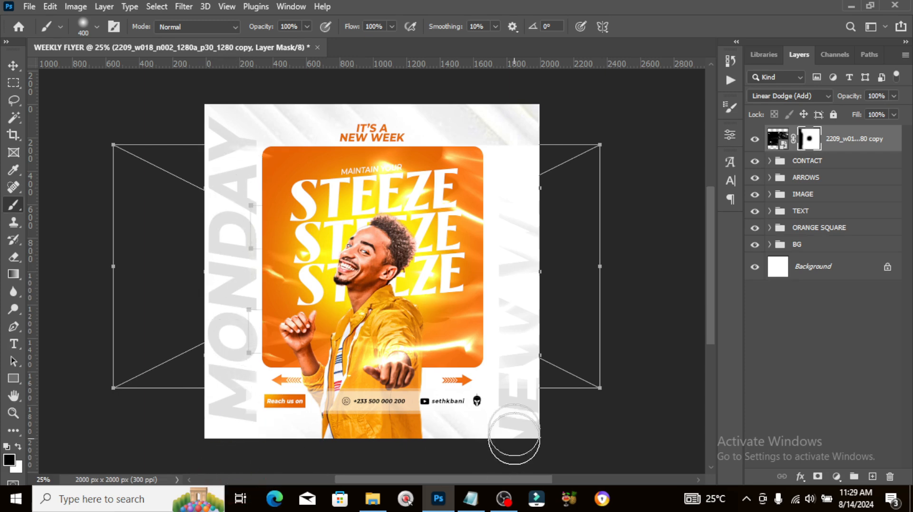
{"action": "mouse_move", "coordinate": [500, 122]}
{"action": "left_mouse_down"}
{"action": "mouse_move", "coordinate": [534, 122]}
{"action": "mouse_move", "coordinate": [496, 146]}
{"action": "mouse_move", "coordinate": [489, 506]}
{"action": "left_mouse_up"}
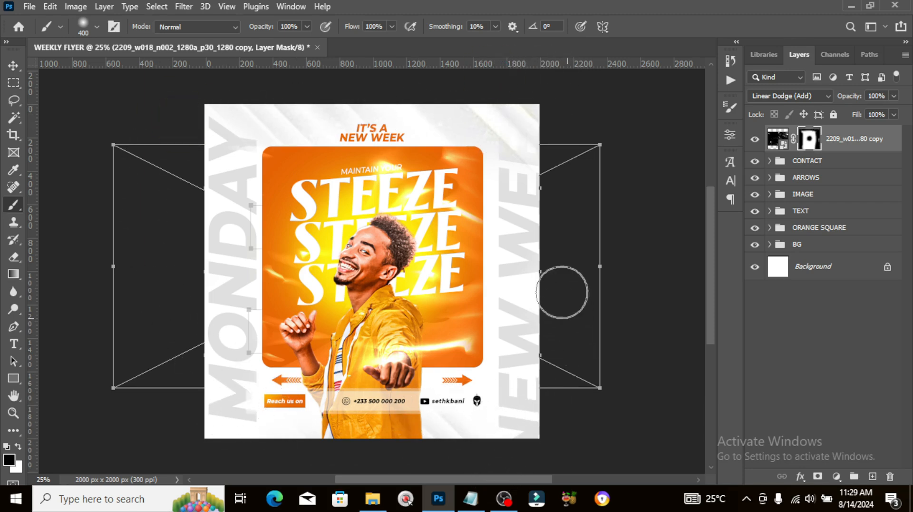
Place the 360_F_401567403 speckle image from File Explorer, scaled to the orange square's height, and set its blend mode to Lighten.
{"action": "left_click", "coordinate": [836, 138]}
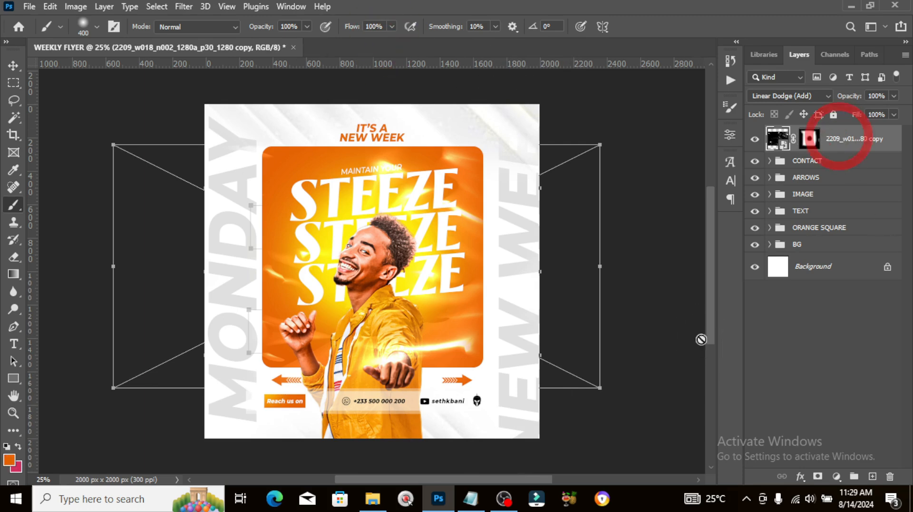
{"action": "left_click", "coordinate": [373, 498]}
{"action": "left_click_drag", "start_coordinate": [222, 168], "coordinate": [560, 377]}
{"action": "left_click_drag", "start_coordinate": [410, 293], "coordinate": [408, 279]}
{"action": "key", "text": "Return"}
{"action": "key", "text": "b"}
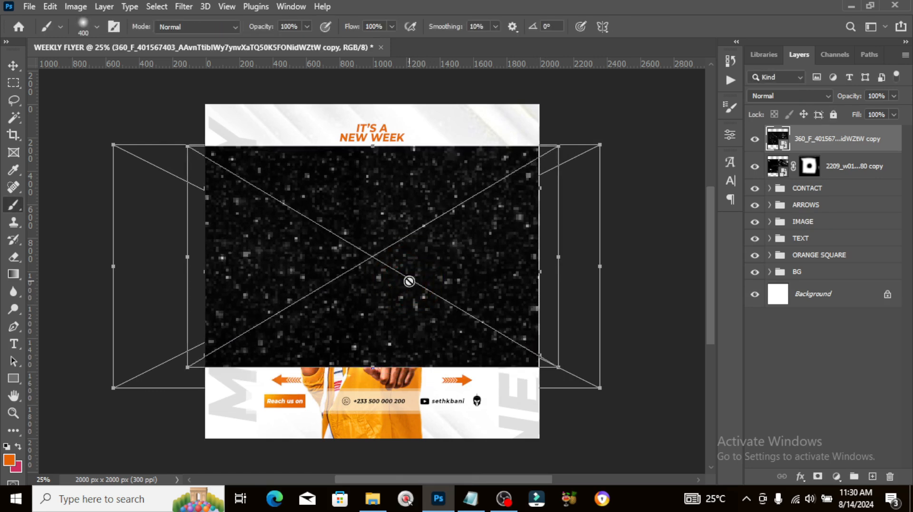
{"action": "left_click", "coordinate": [762, 95]}
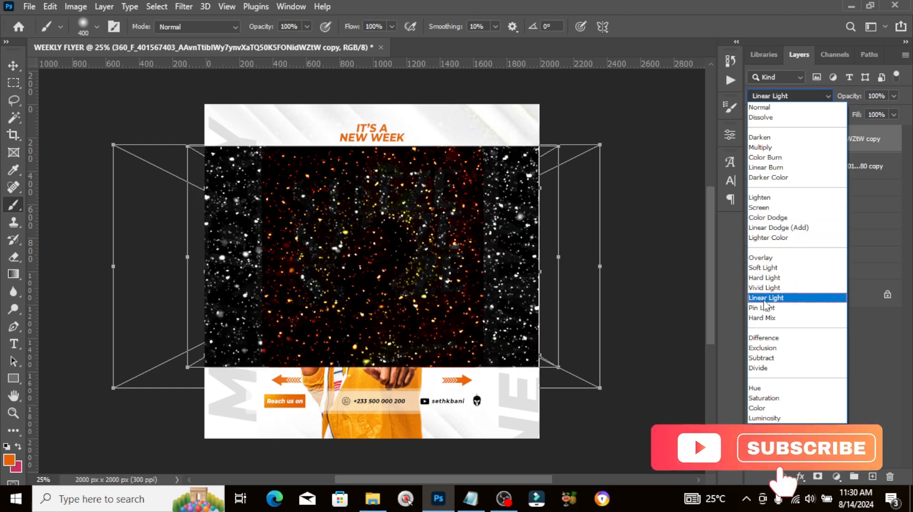
{"action": "left_click", "coordinate": [763, 197]}
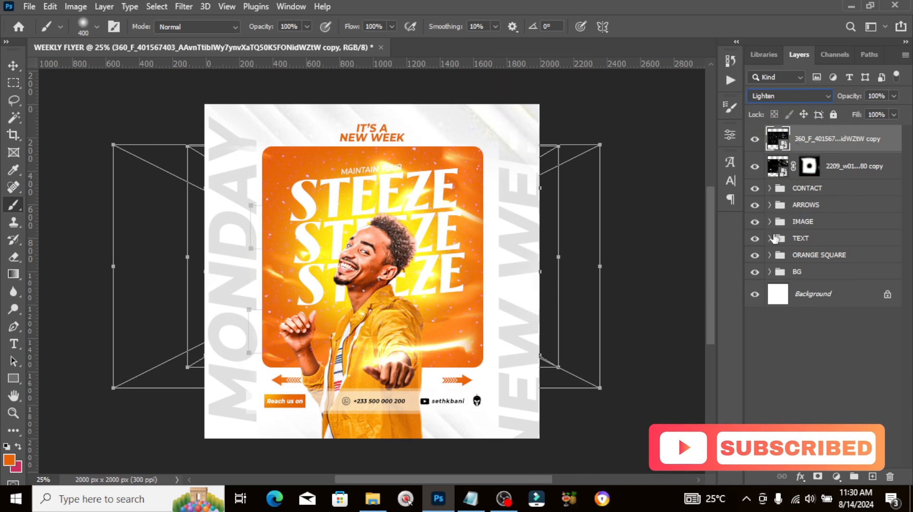
Mask the speckle layer, painting black over the man and surroundings, and restore specks in white on both sides of the STEEZE headlines.
{"action": "left_click", "coordinate": [817, 476]}
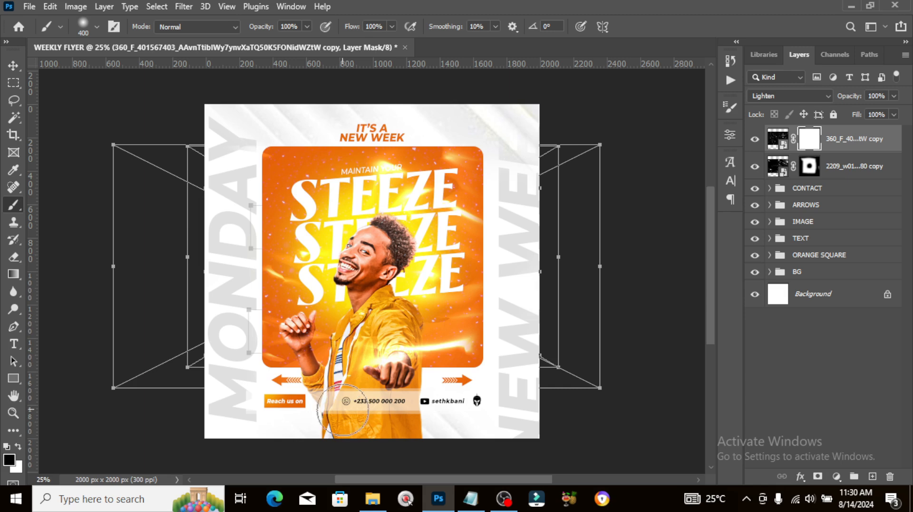
{"action": "left_click_drag", "start_coordinate": [343, 409], "coordinate": [306, 443]}
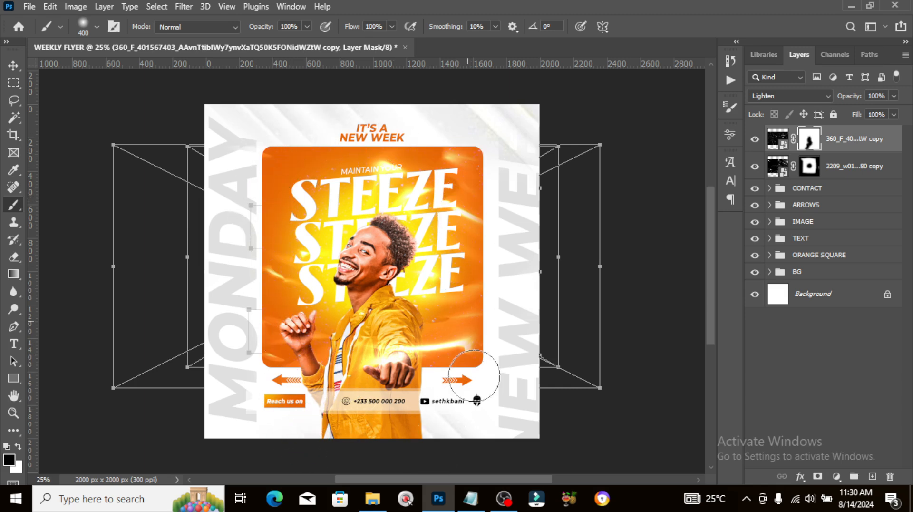
{"action": "mouse_move", "coordinate": [474, 375]}
{"action": "left_mouse_down"}
{"action": "mouse_move", "coordinate": [417, 428]}
{"action": "mouse_move", "coordinate": [431, 182]}
{"action": "left_mouse_up"}
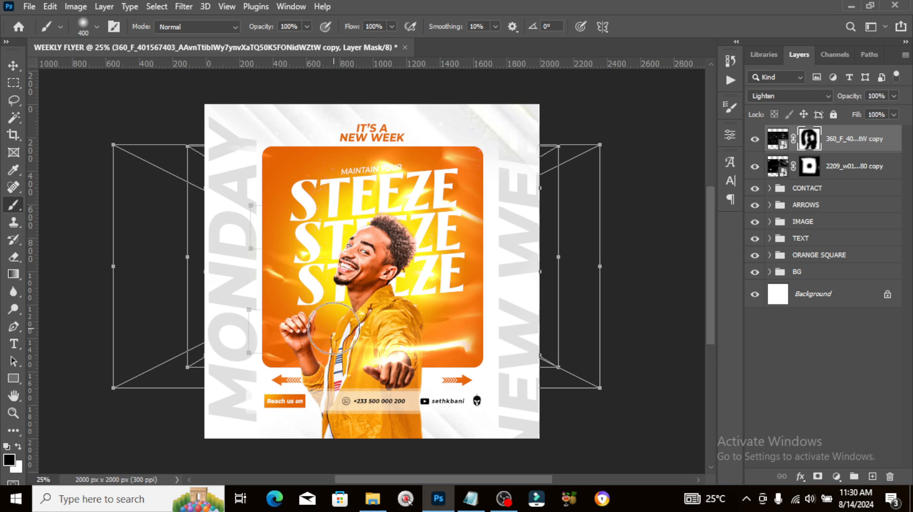
{"action": "key", "text": "x"}
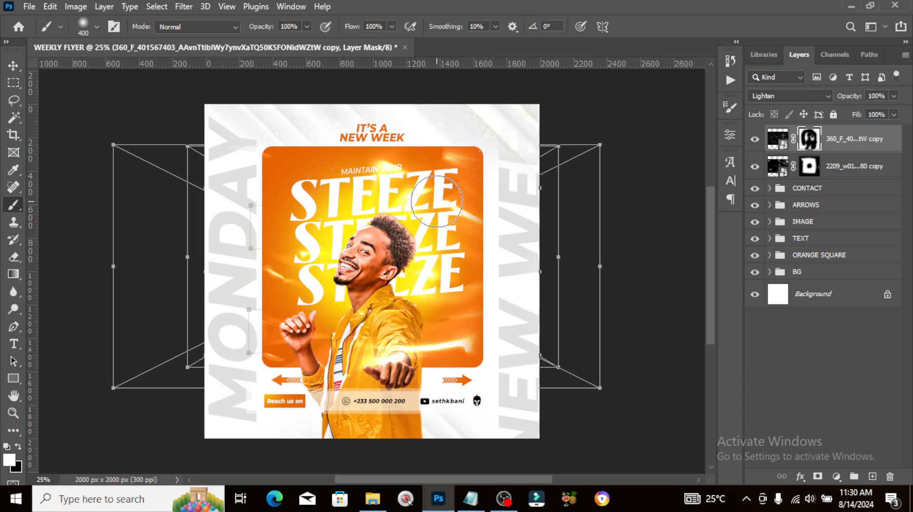
{"action": "mouse_move", "coordinate": [433, 198]}
{"action": "left_mouse_down"}
{"action": "mouse_move", "coordinate": [447, 181]}
{"action": "mouse_move", "coordinate": [435, 215]}
{"action": "left_mouse_up"}
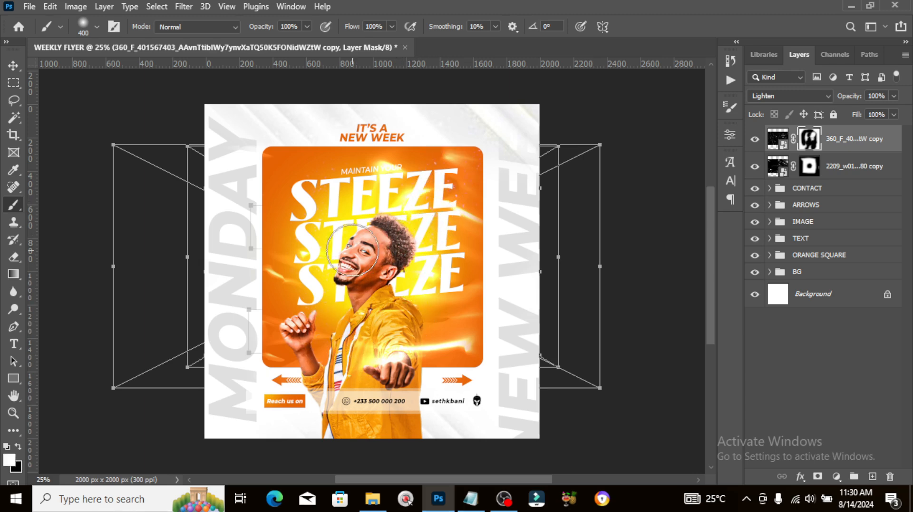
{"action": "left_click", "coordinate": [290, 238]}
Group the two masked texture layers and name the group TEXTURE.
{"action": "left_click", "coordinate": [849, 176]}
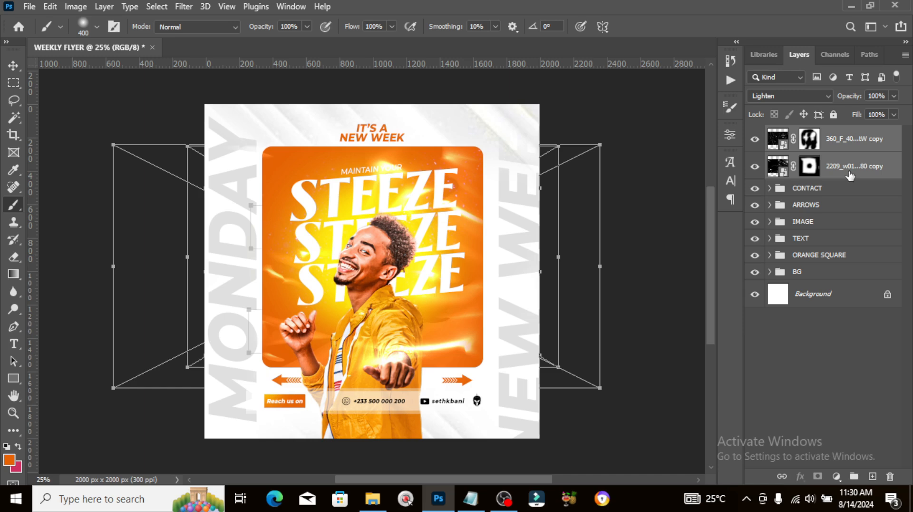
{"action": "key", "text": "ctrl+g"}
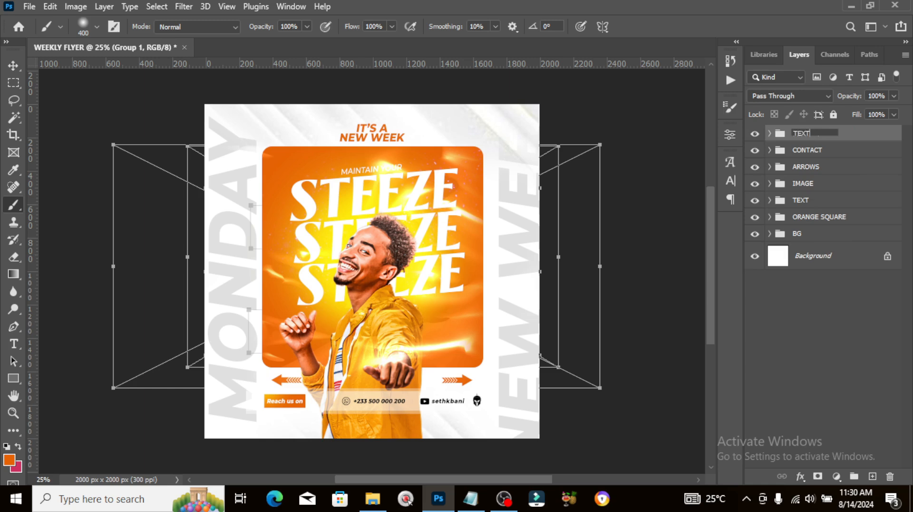
{"action": "key", "text": "Return"}
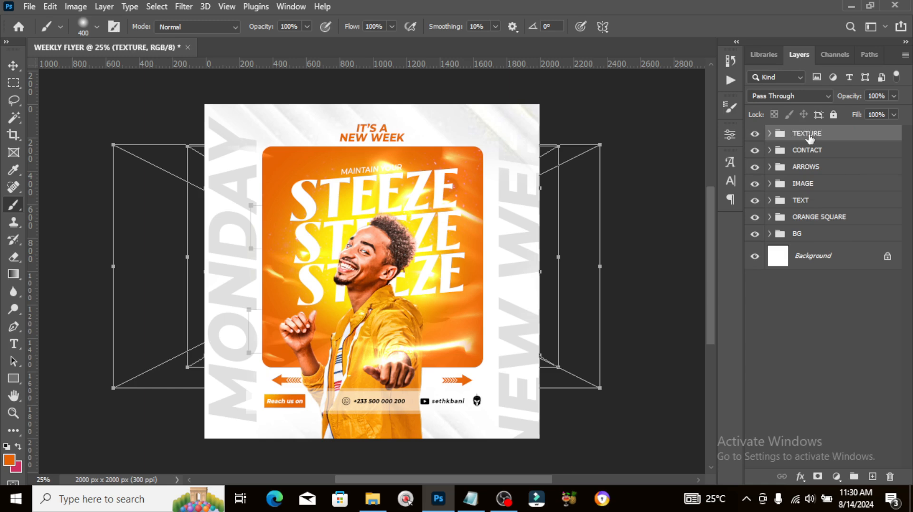
Place the 5114822 diagonal stripes image from File Explorer and scale it to 27.94% to fill the canvas's upper-left quarter.
{"action": "left_click", "coordinate": [372, 498]}
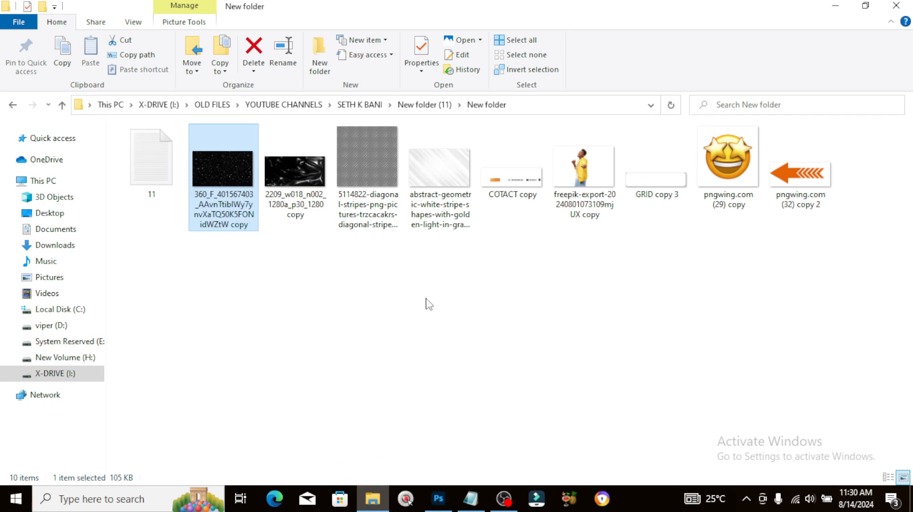
{"action": "left_click_drag", "start_coordinate": [368, 157], "coordinate": [312, 286]}
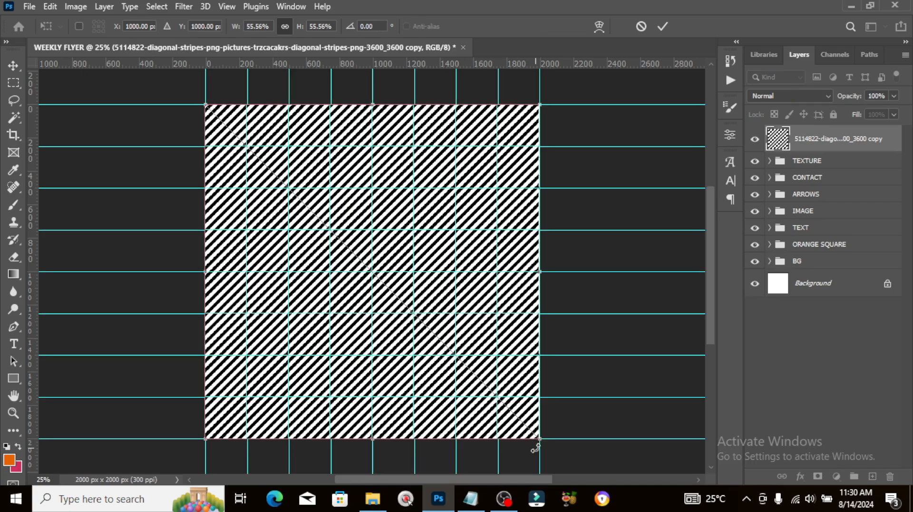
{"action": "left_click_drag", "start_coordinate": [540, 440], "coordinate": [395, 253]}
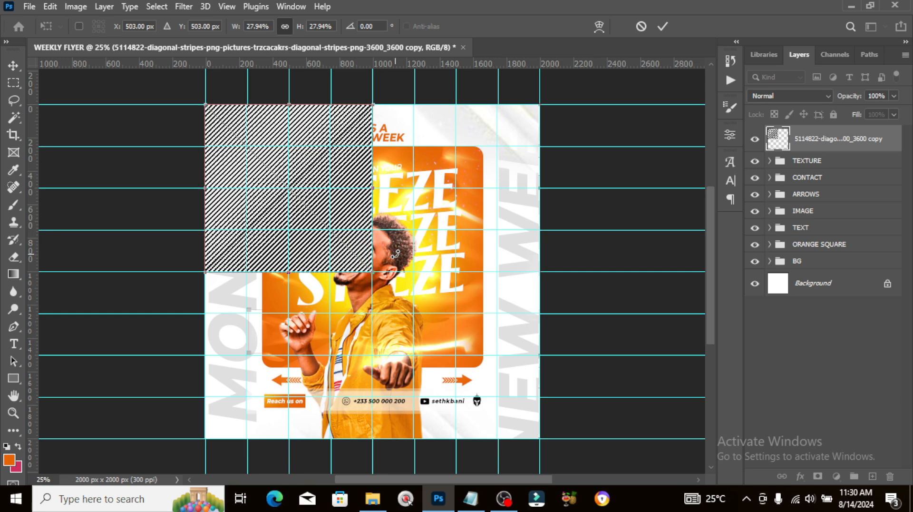
{"action": "key", "text": "Return"}
Duplicate the stripe tile across the other three quarters of the canvas and merge all four tiles into one layer.
{"action": "key", "text": "ctrl+j"}
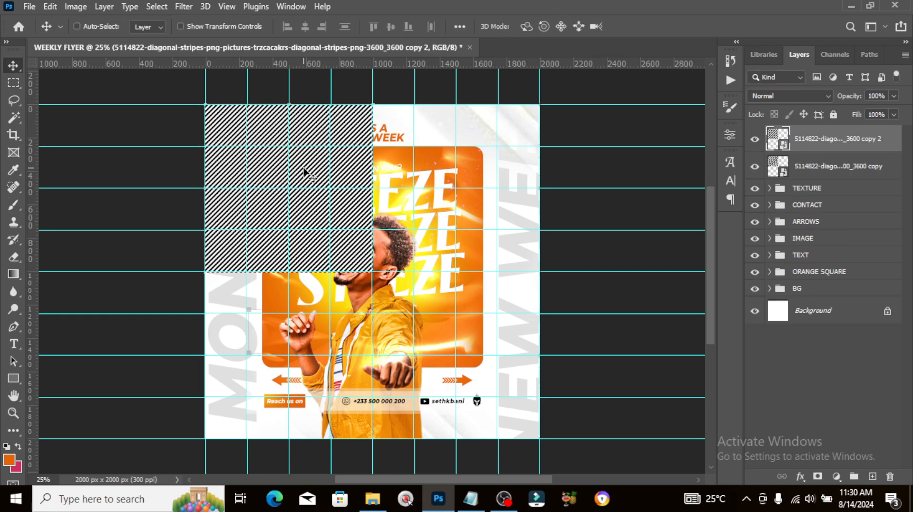
{"action": "left_click_drag", "start_coordinate": [303, 168], "coordinate": [471, 182]}
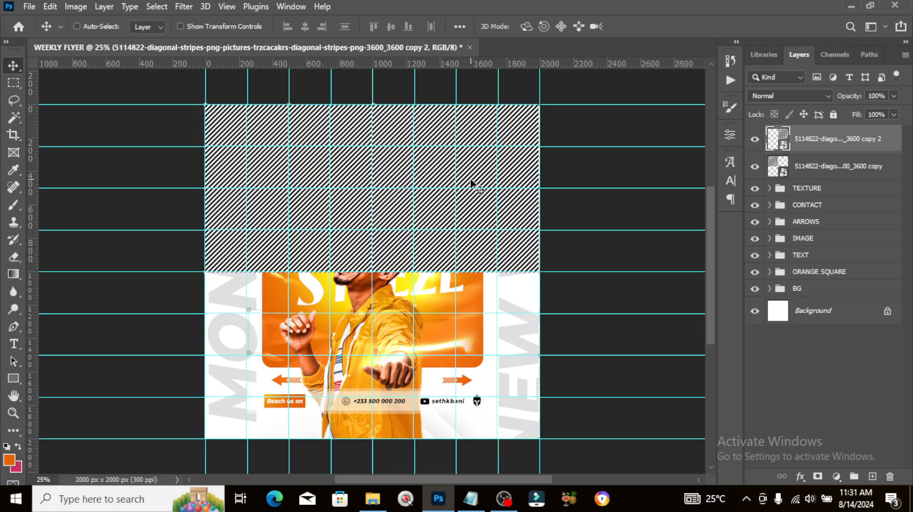
{"action": "left_click", "coordinate": [824, 167], "text": "ctrl"}
{"action": "key", "text": "ctrl+j"}
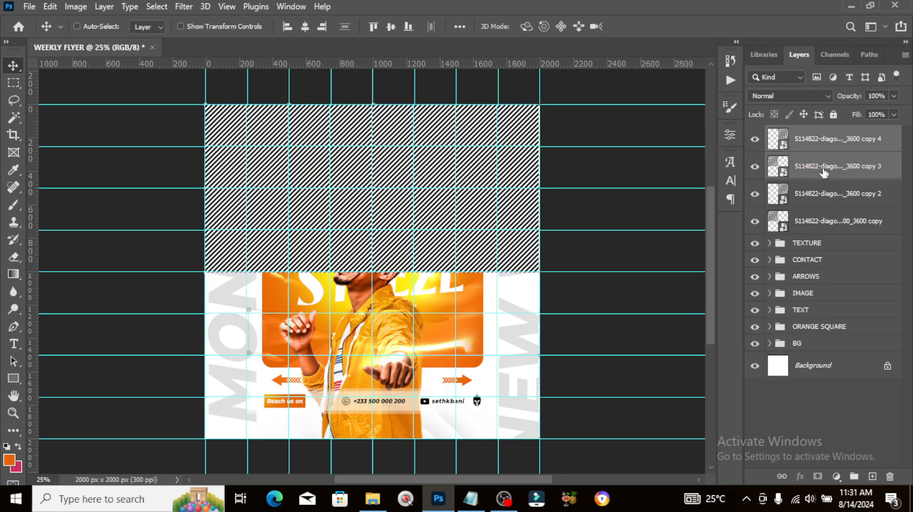
{"action": "left_click_drag", "start_coordinate": [385, 166], "coordinate": [379, 330]}
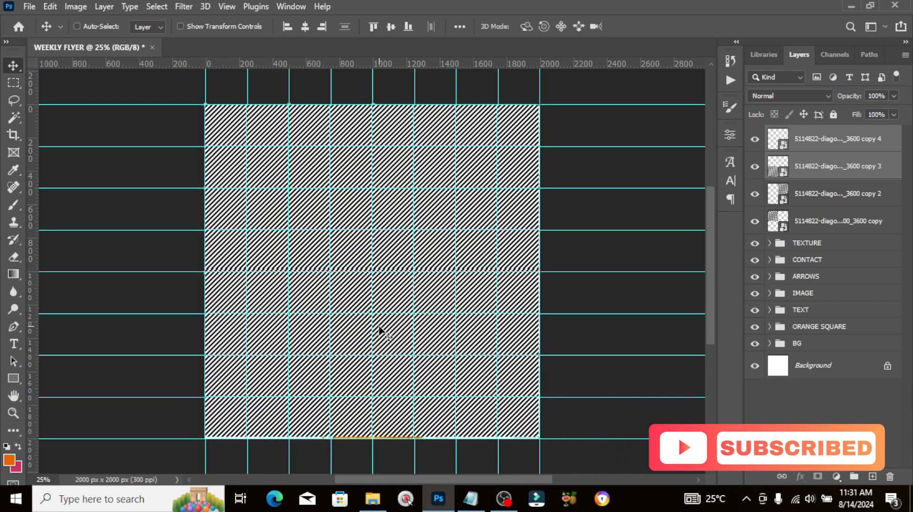
{"action": "left_click", "coordinate": [837, 211], "text": "shift"}
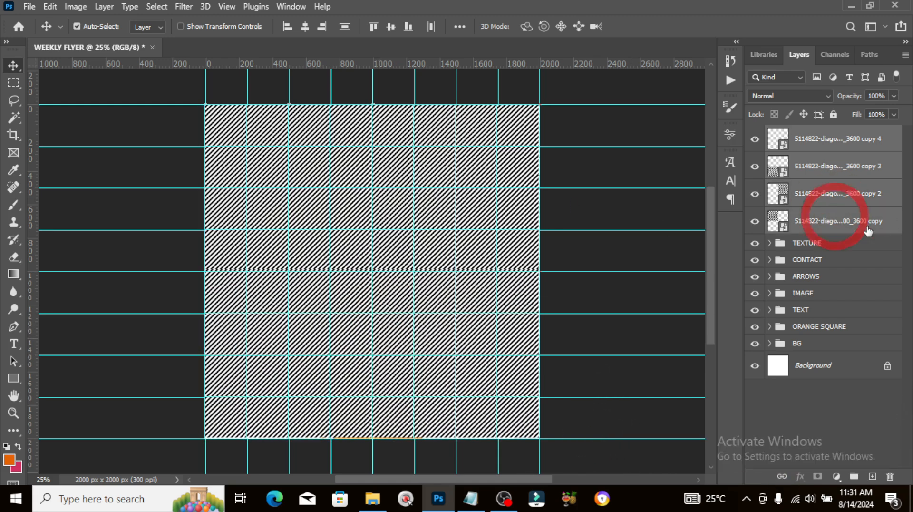
{"action": "key", "text": "ctrl+e"}
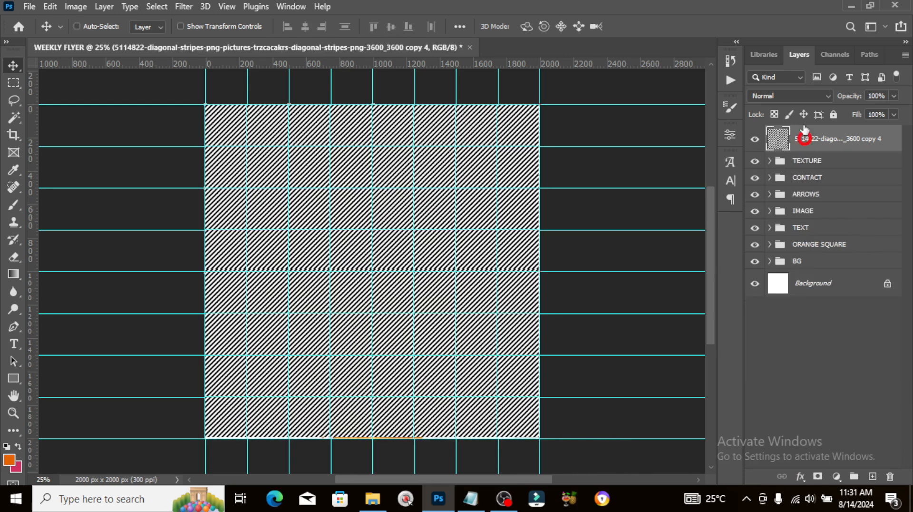
Set the merged stripes layer to Soft Light at 15% opacity.
{"action": "left_click", "coordinate": [782, 96]}
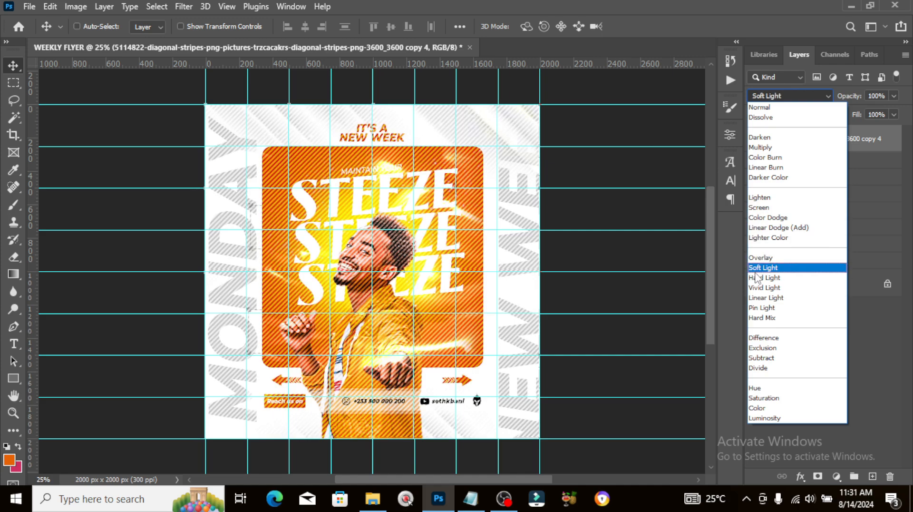
{"action": "left_click", "coordinate": [755, 274]}
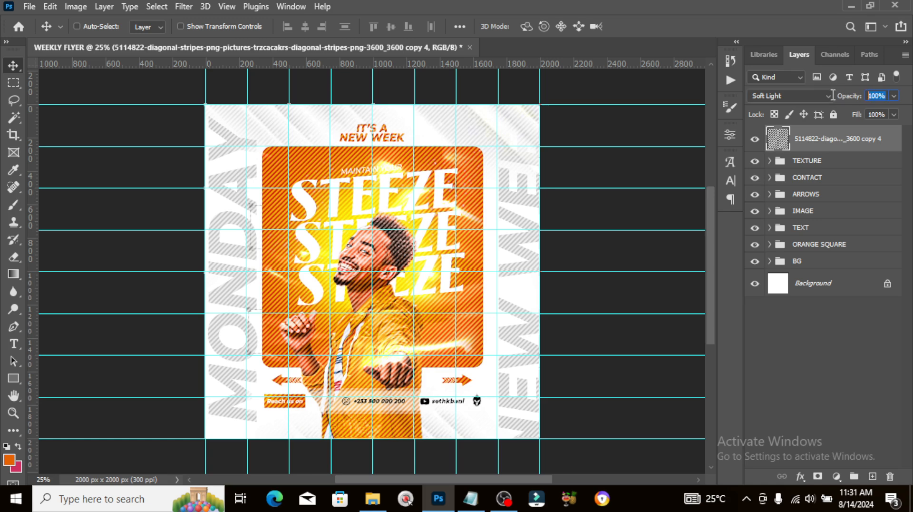
{"action": "type", "text": "15"}
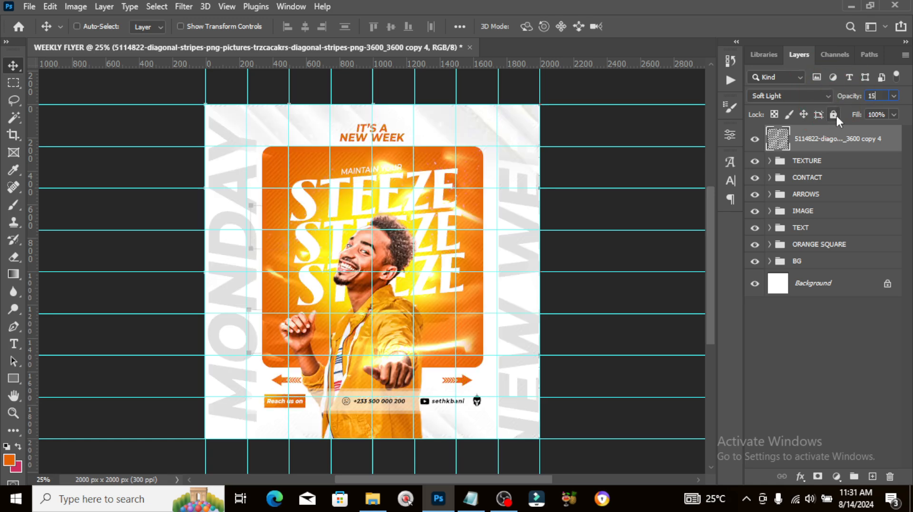
{"action": "key", "text": "Return"}
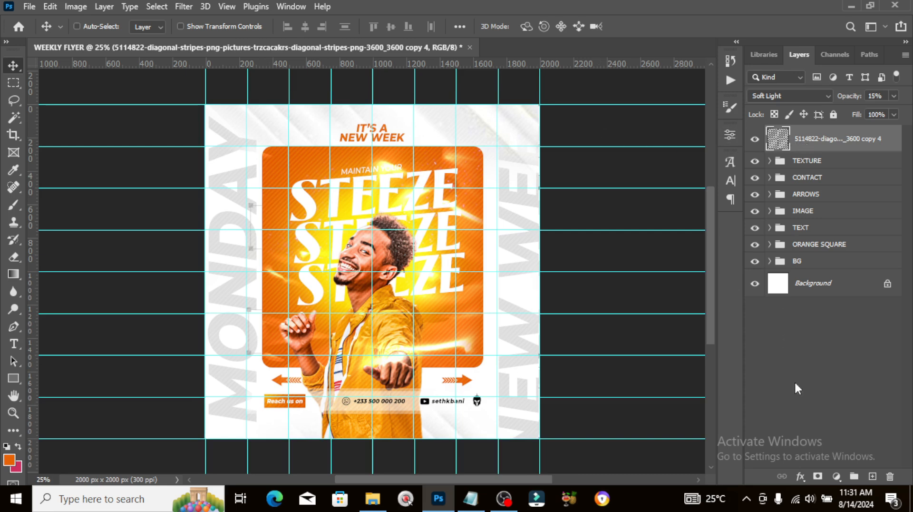
Mask the stripes layer and use an 800 px soft brush to hide stripes over the flyer's centre, restoring them near the orange square's lower-right corner.
{"action": "left_click", "coordinate": [818, 476]}
{"action": "key", "text": "b"}
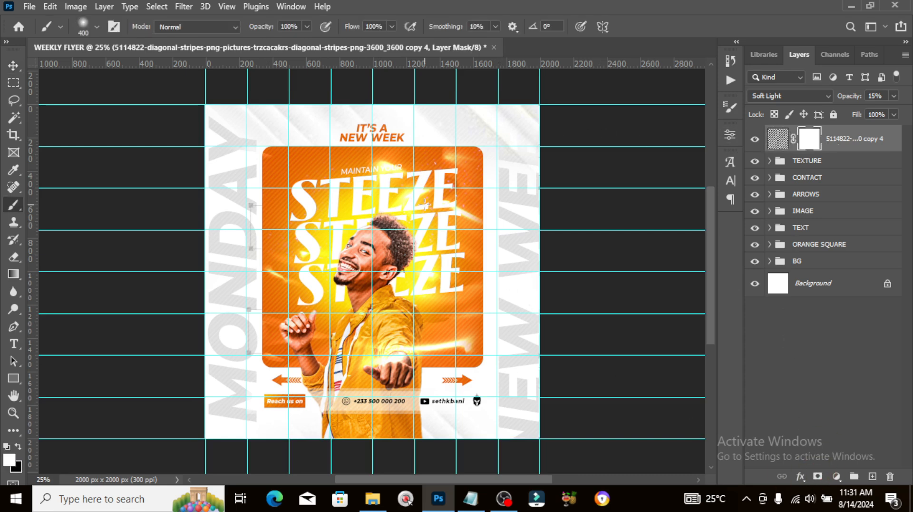
{"action": "key", "text": "bracketright"}
{"action": "key", "text": "bracketright"}
{"action": "key", "text": "bracketright"}
{"action": "key", "text": "bracketright"}
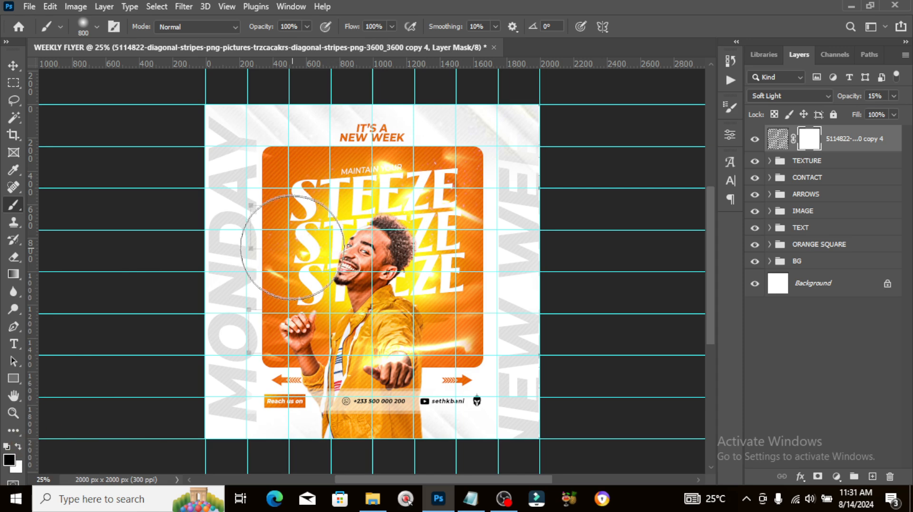
{"action": "left_click", "coordinate": [807, 141]}
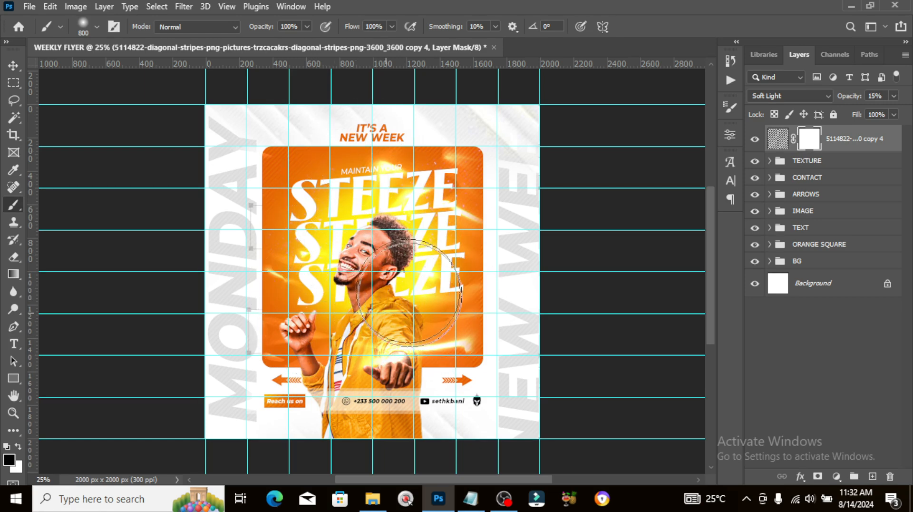
{"action": "left_click", "coordinate": [386, 253]}
{"action": "left_click_drag", "start_coordinate": [386, 253], "coordinate": [362, 266]}
{"action": "key", "text": "x"}
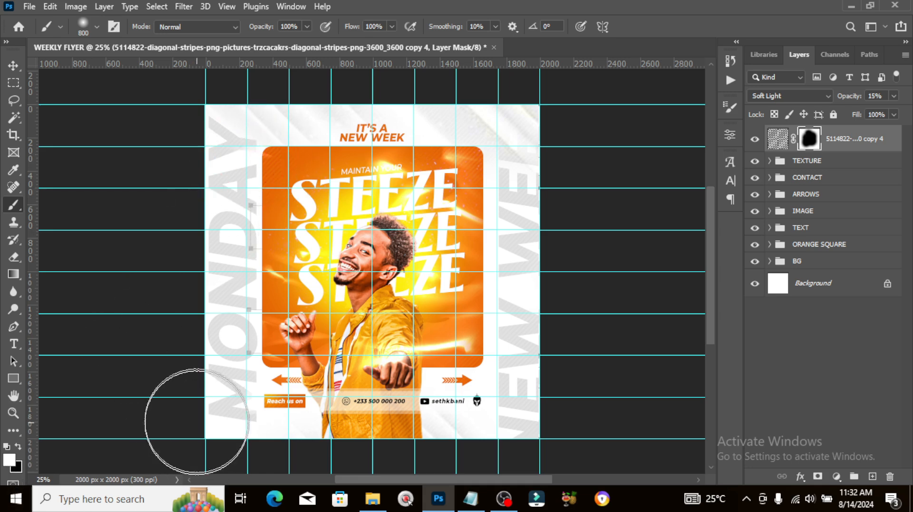
{"action": "left_click", "coordinate": [483, 393]}
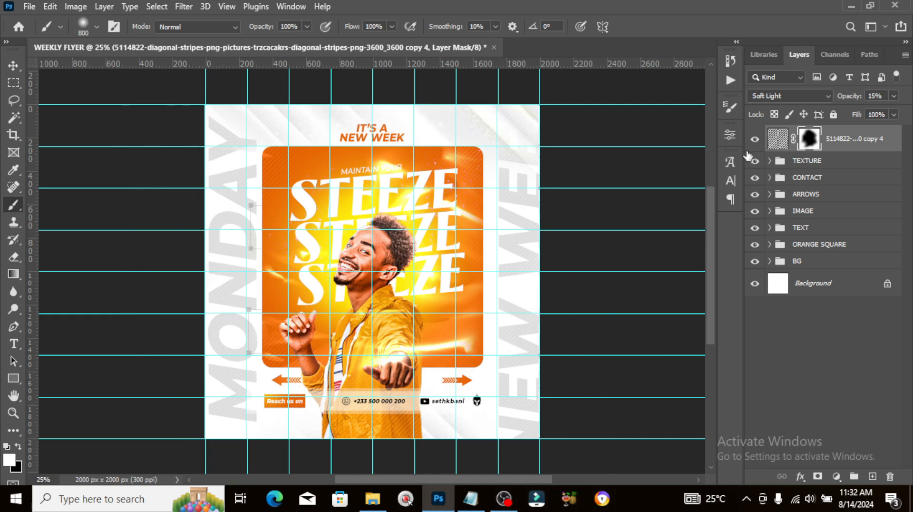
Move the masked stripes layer into the TEXTURE group, collapse the group and hide the guides.
{"action": "left_click", "coordinate": [769, 161]}
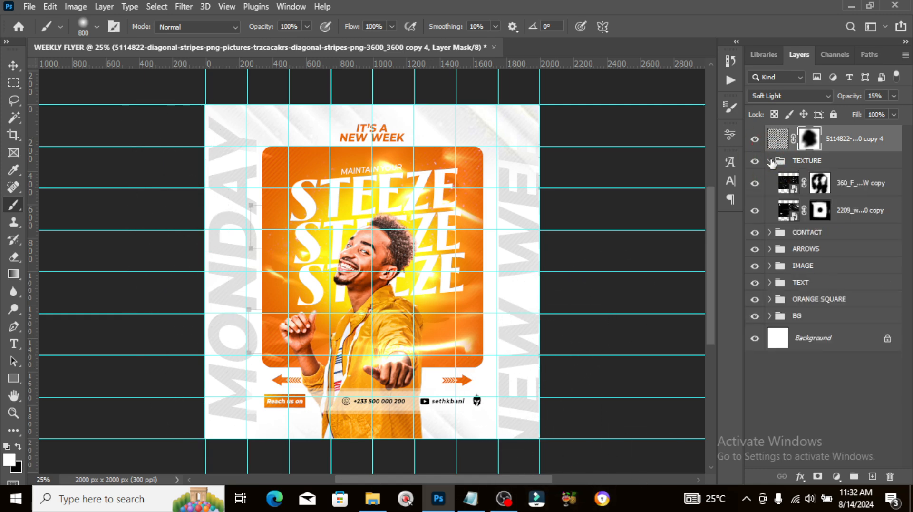
{"action": "left_click_drag", "start_coordinate": [776, 144], "coordinate": [776, 166]}
{"action": "left_click", "coordinate": [770, 134]}
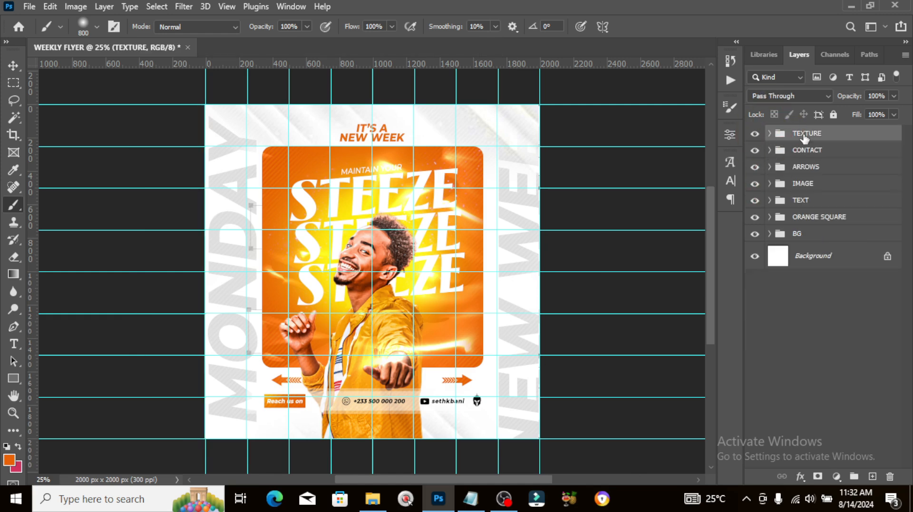
{"action": "key", "text": "ctrl+semicolon"}
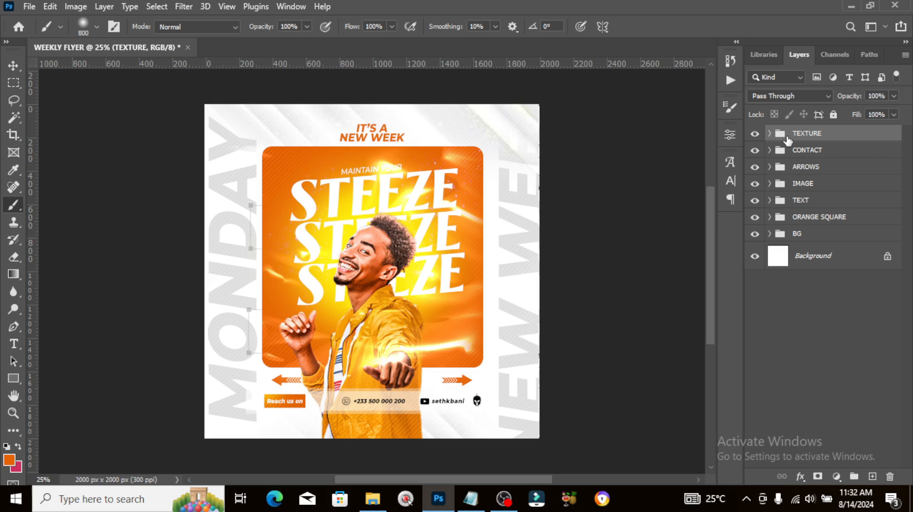
On a new layer, paint a 500 px soft spot in ffc499 over the man's shoulder and set the blend mode to Linear Dodge (Add).
{"action": "left_click", "coordinate": [872, 476]}
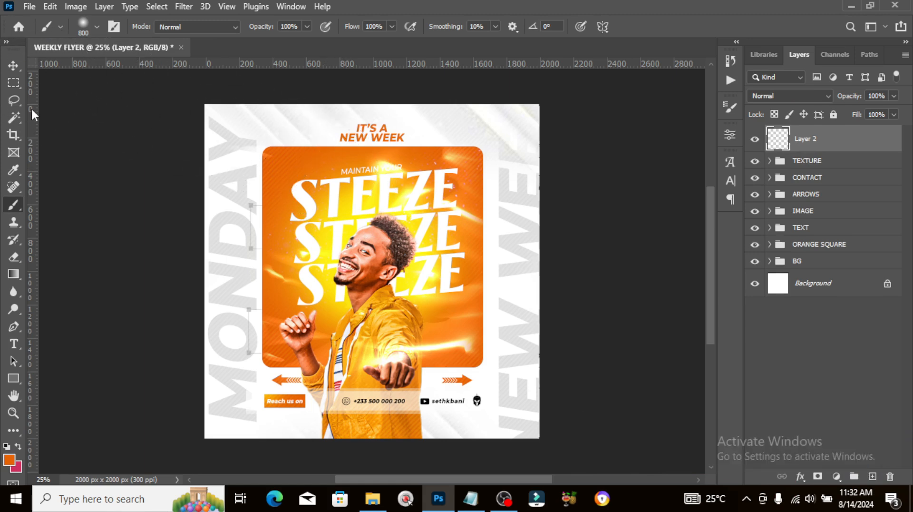
{"action": "left_click", "coordinate": [7, 461]}
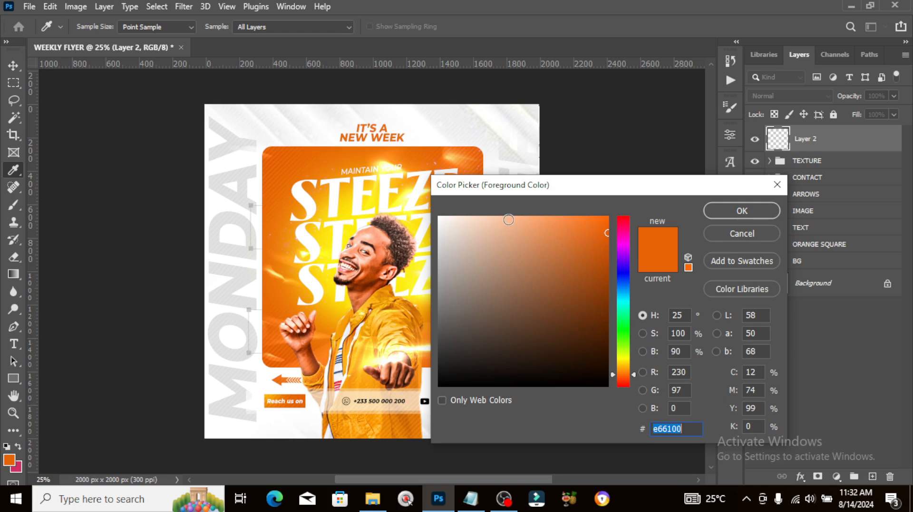
{"action": "left_click", "coordinate": [506, 216]}
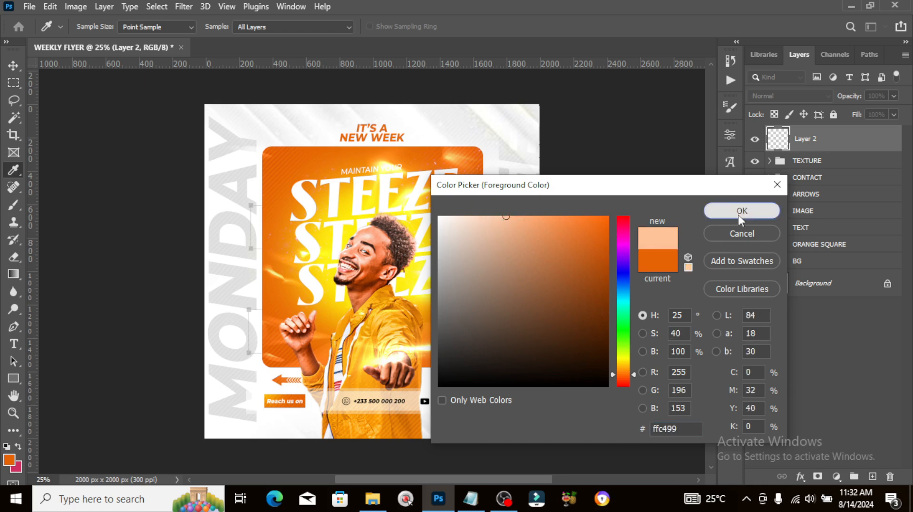
{"action": "left_click", "coordinate": [738, 215]}
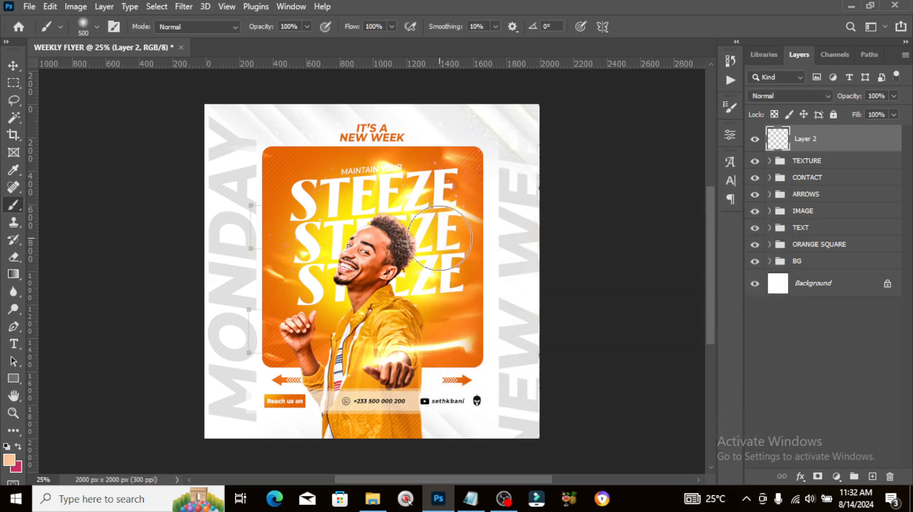
{"action": "left_click", "coordinate": [396, 296]}
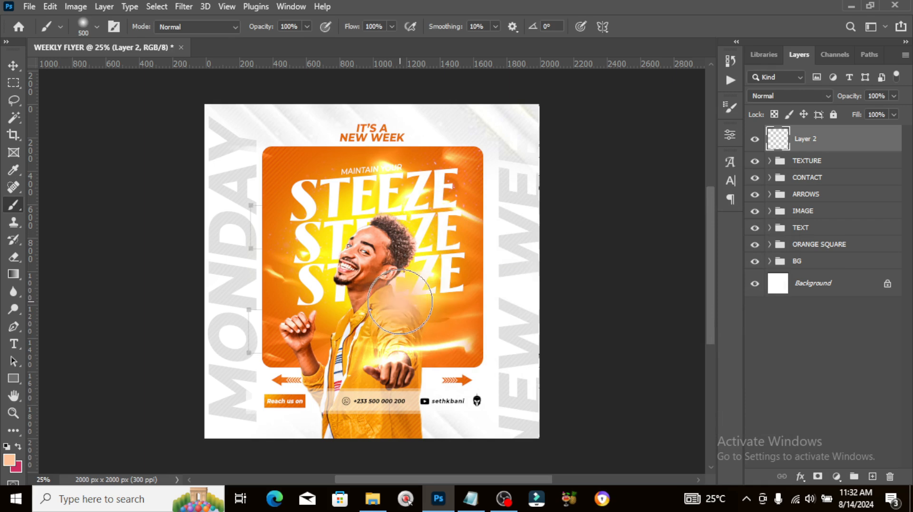
{"action": "left_click", "coordinate": [799, 94]}
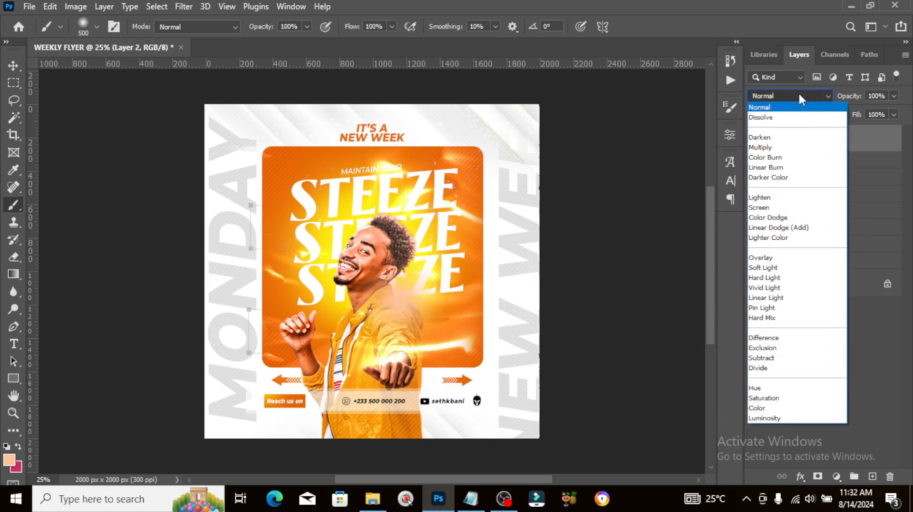
{"action": "left_click", "coordinate": [803, 228]}
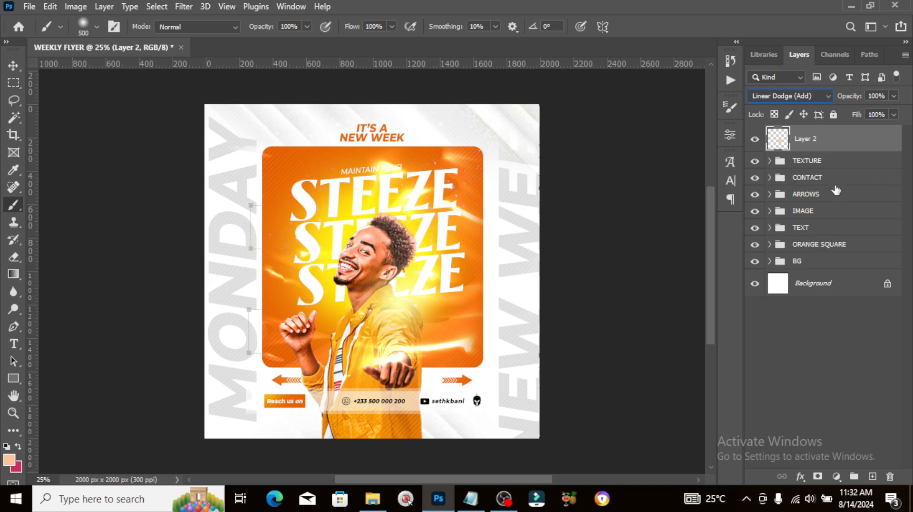
Scale the glow spot to about 68% and position it beside the man's neck and shoulder.
{"action": "left_click", "coordinate": [13, 64]}
{"action": "key", "text": "ctrl+t"}
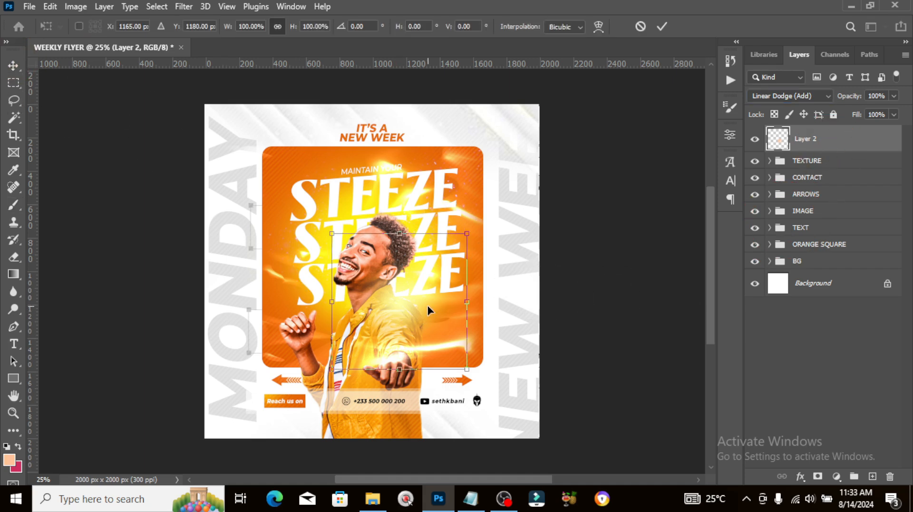
{"action": "left_click_drag", "start_coordinate": [467, 369], "coordinate": [434, 316]}
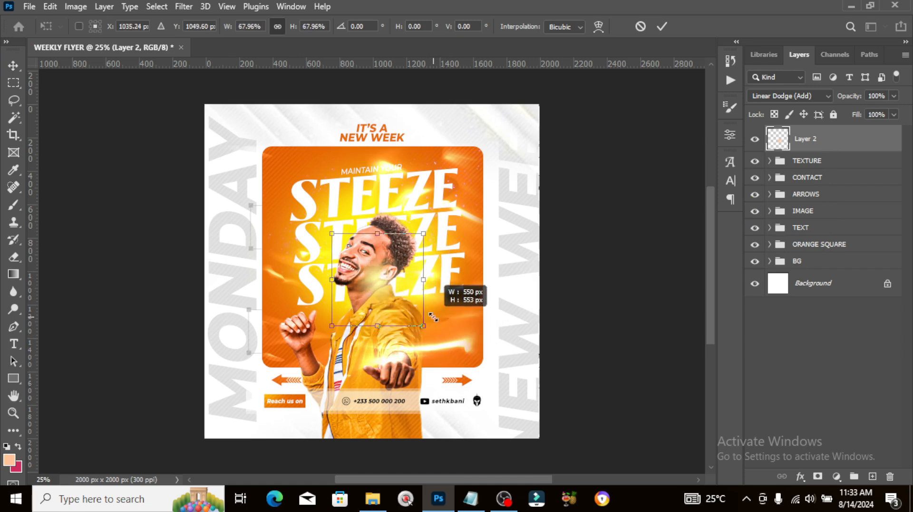
{"action": "key", "text": "Return"}
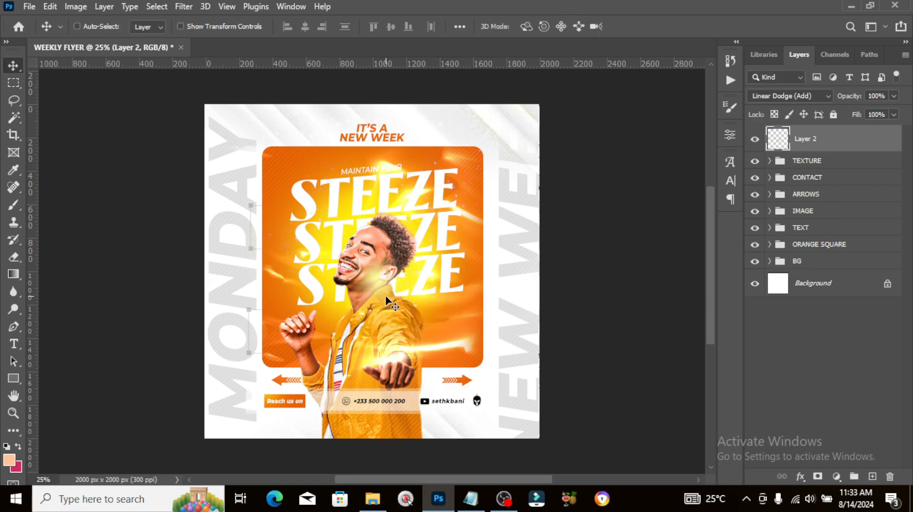
{"action": "left_click_drag", "start_coordinate": [388, 289], "coordinate": [405, 299]}
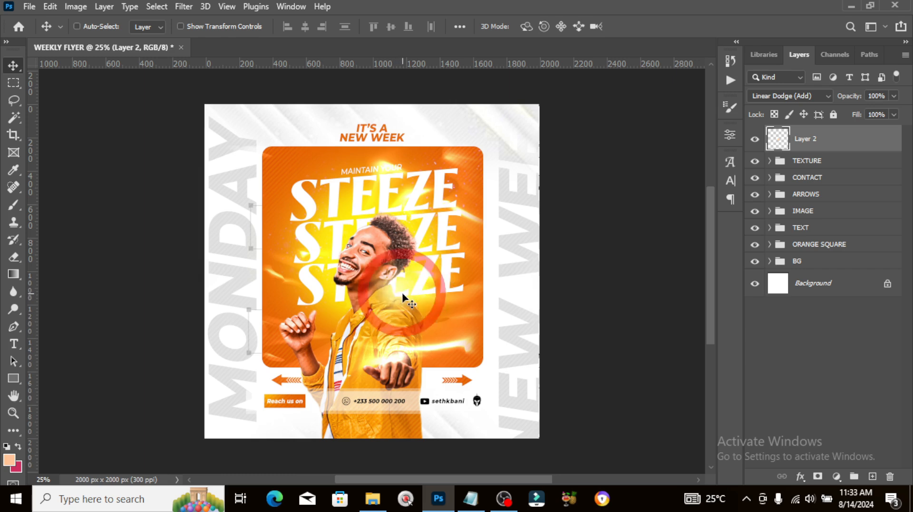
Duplicate the glow three times, placing the copies near the man, over the Reach us on label and over the IT'S A headline.
{"action": "key", "text": "ctrl+j"}
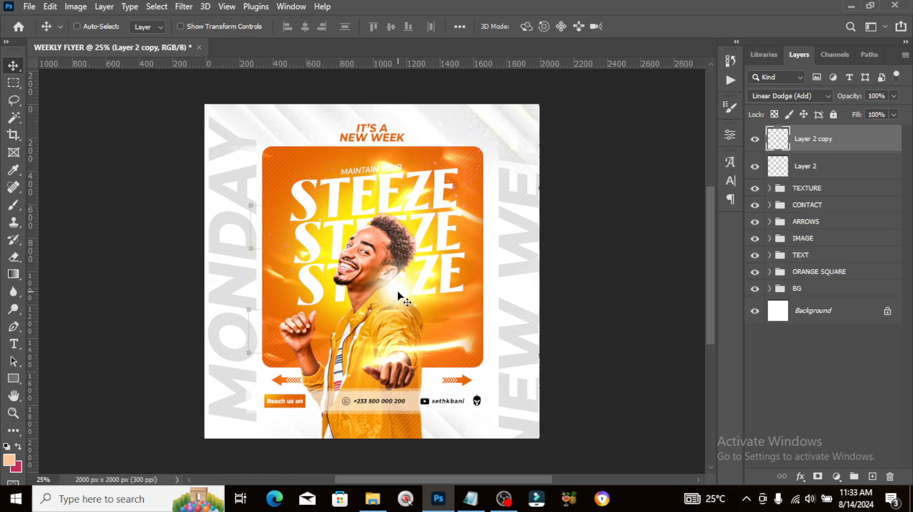
{"action": "left_click_drag", "start_coordinate": [399, 296], "coordinate": [398, 277]}
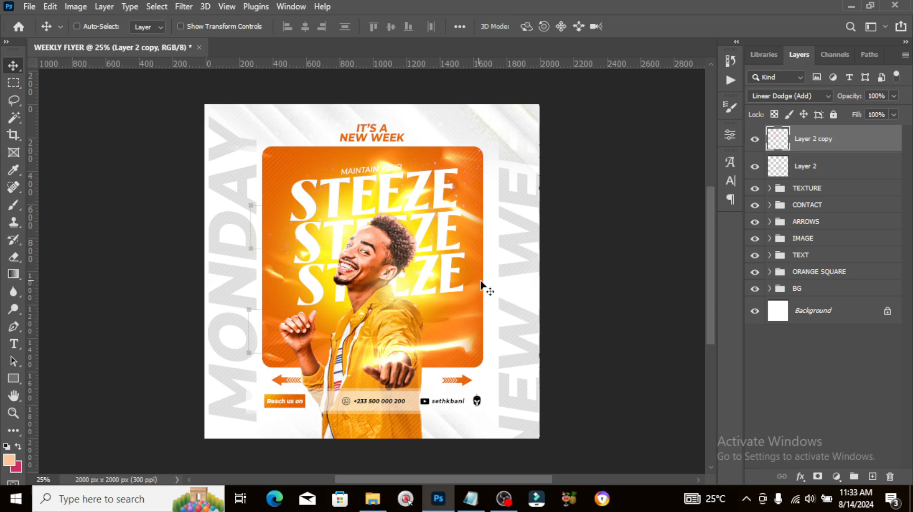
{"action": "key", "text": "ctrl+j"}
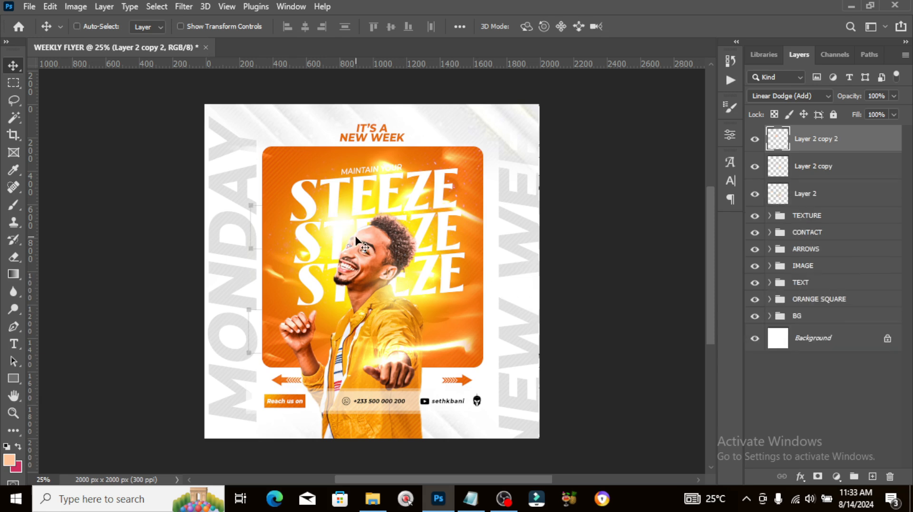
{"action": "left_click_drag", "start_coordinate": [355, 236], "coordinate": [515, 452]}
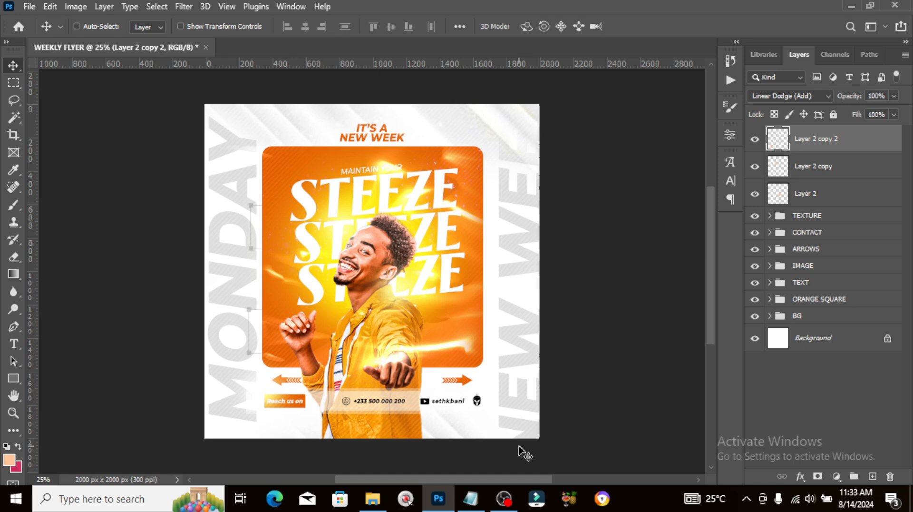
{"action": "key", "text": "ctrl+j"}
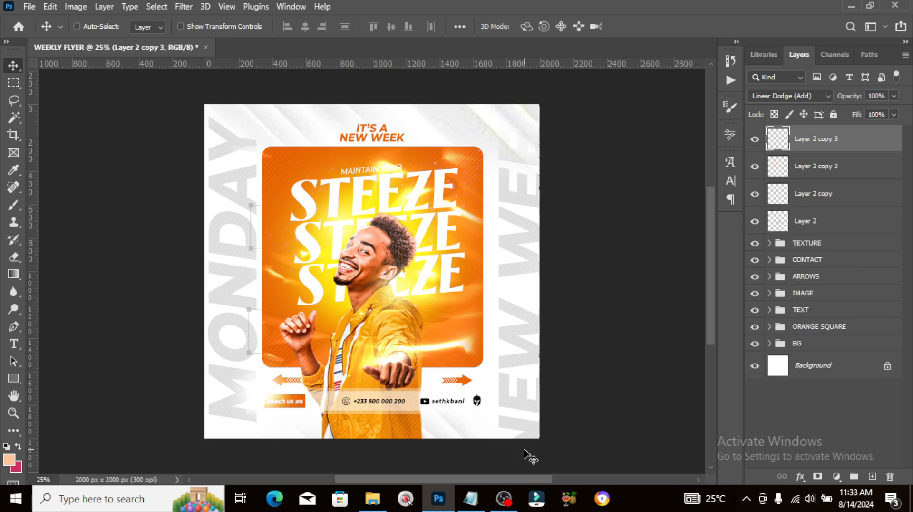
{"action": "left_click_drag", "start_coordinate": [297, 391], "coordinate": [390, 116]}
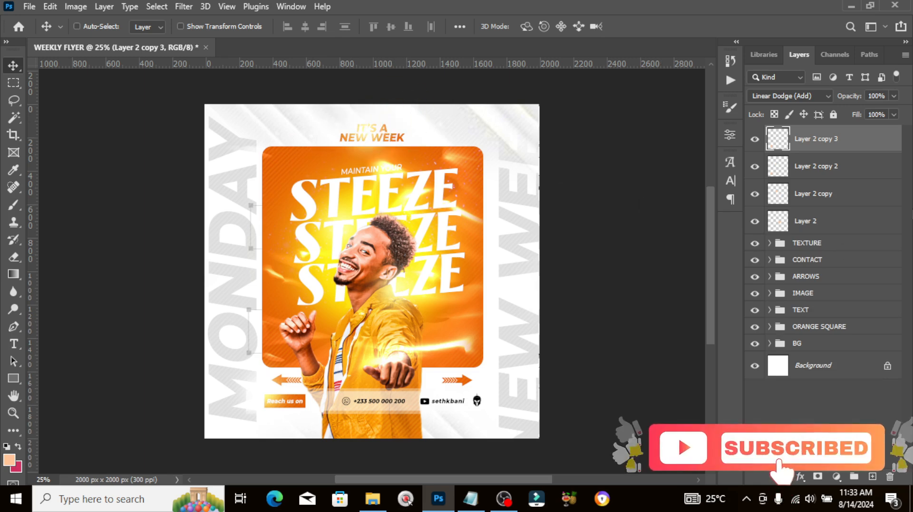
Group the four glow layers and name the group GLOWS.
{"action": "left_click", "coordinate": [810, 222], "text": "shift"}
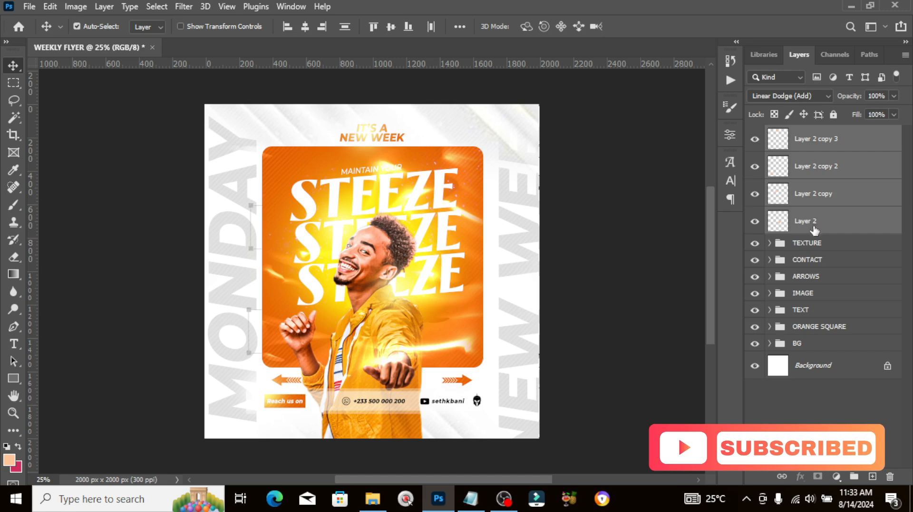
{"action": "key", "text": "ctrl+g"}
{"action": "double_click", "coordinate": [802, 132]}
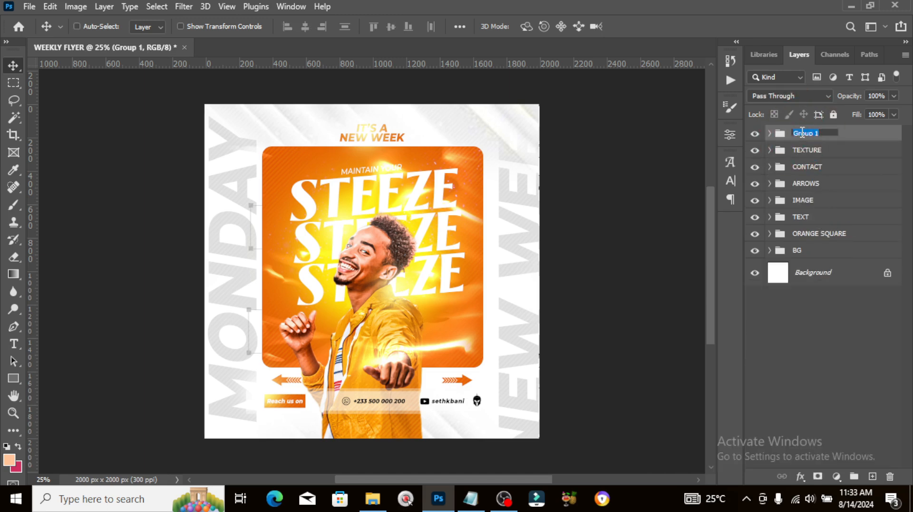
{"action": "type", "text": "GLOWS"}
{"action": "key", "text": "Return"}
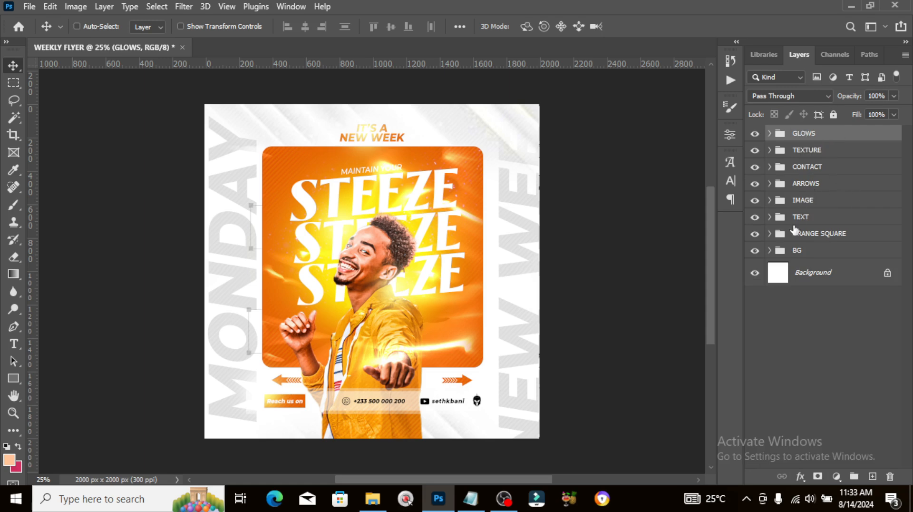
Place the pngwing.com (29) copy star-eyed emoji image from File Explorer and scale it to 30.43%.
{"action": "left_click", "coordinate": [373, 498]}
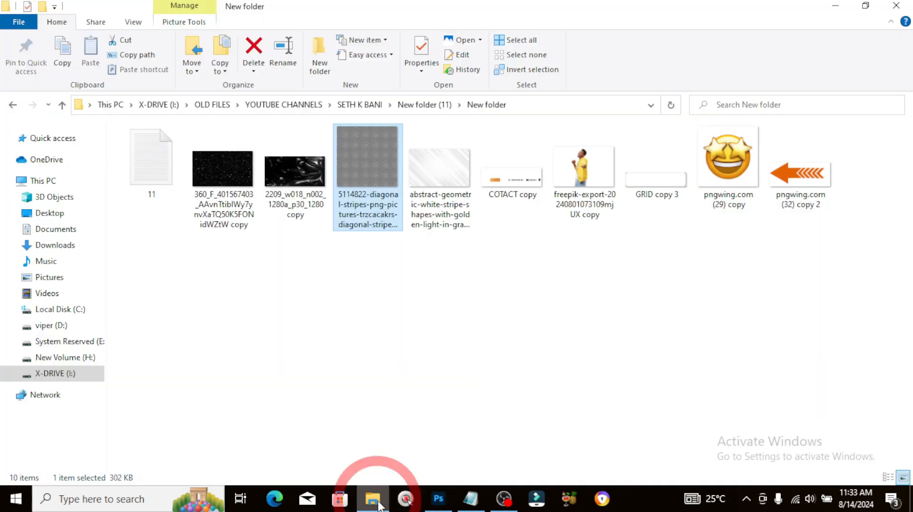
{"action": "left_click_drag", "start_coordinate": [707, 158], "coordinate": [414, 268]}
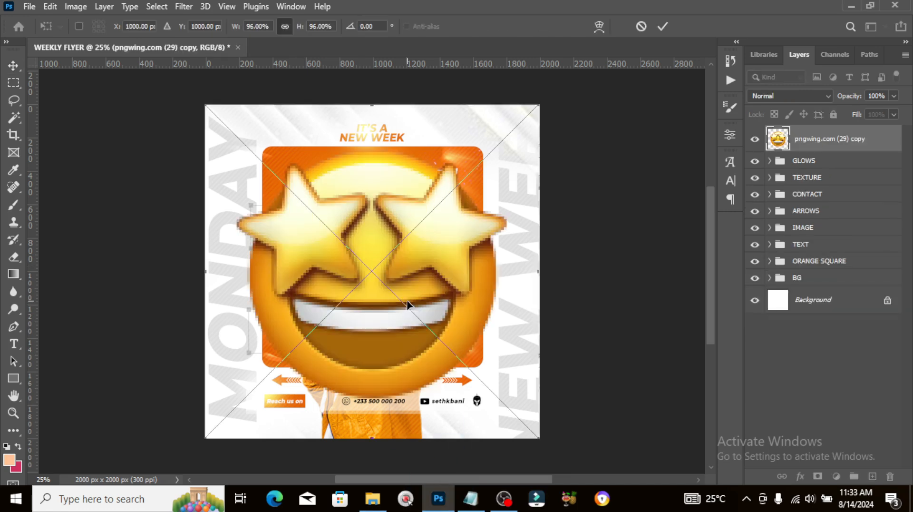
{"action": "left_click_drag", "start_coordinate": [538, 442], "coordinate": [308, 208]}
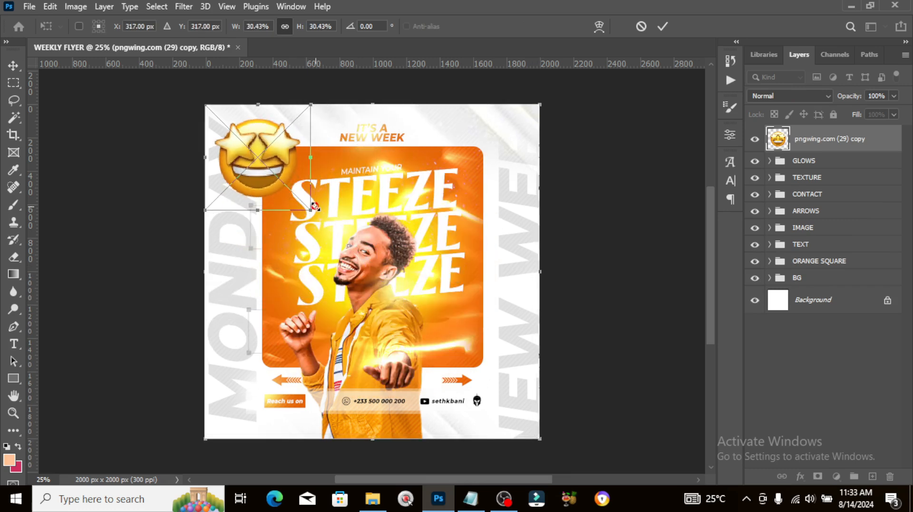
{"action": "key", "text": "Return"}
Rotate the emoji to -26.96°, scale it to 18.79% and position it over the orange square's right edge, above the right arrow.
{"action": "left_click_drag", "start_coordinate": [259, 162], "coordinate": [485, 360]}
{"action": "key", "text": "ctrl+t"}
{"action": "left_click_drag", "start_coordinate": [546, 315], "coordinate": [536, 243]}
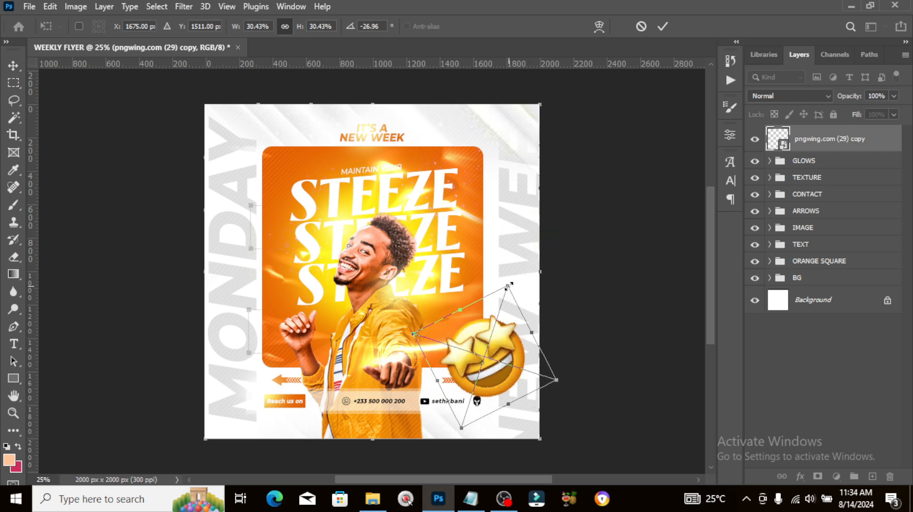
{"action": "left_click_drag", "start_coordinate": [507, 285], "coordinate": [459, 327]}
{"action": "key", "text": "Return"}
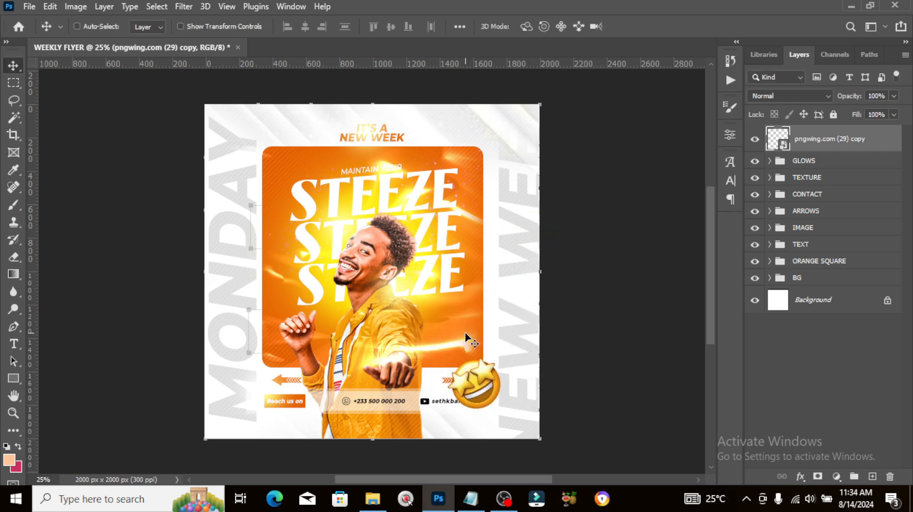
{"action": "left_click_drag", "start_coordinate": [481, 393], "coordinate": [479, 339]}
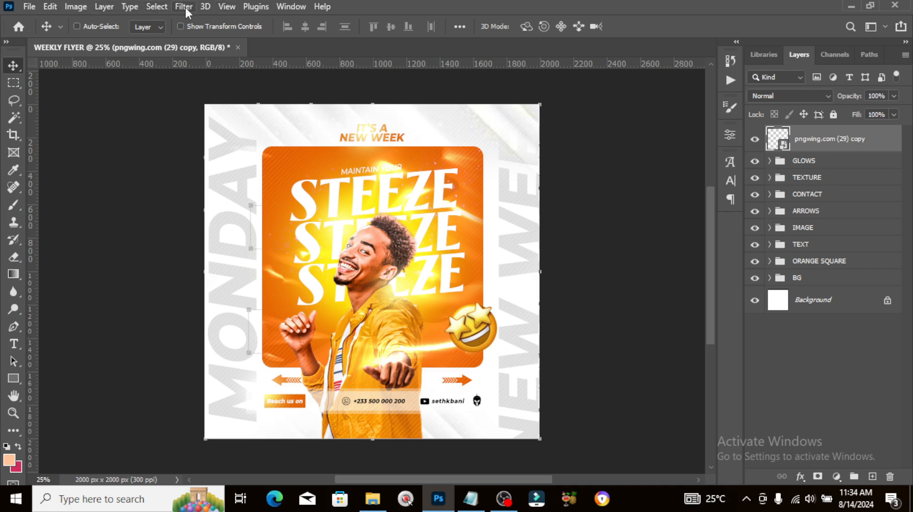
Scale the star-eyed emoji to 12.13% and move it onto the orange square's right edge, above the right arrow.
{"action": "key", "text": "ctrl"}
{"action": "key", "text": "ctrl+t"}
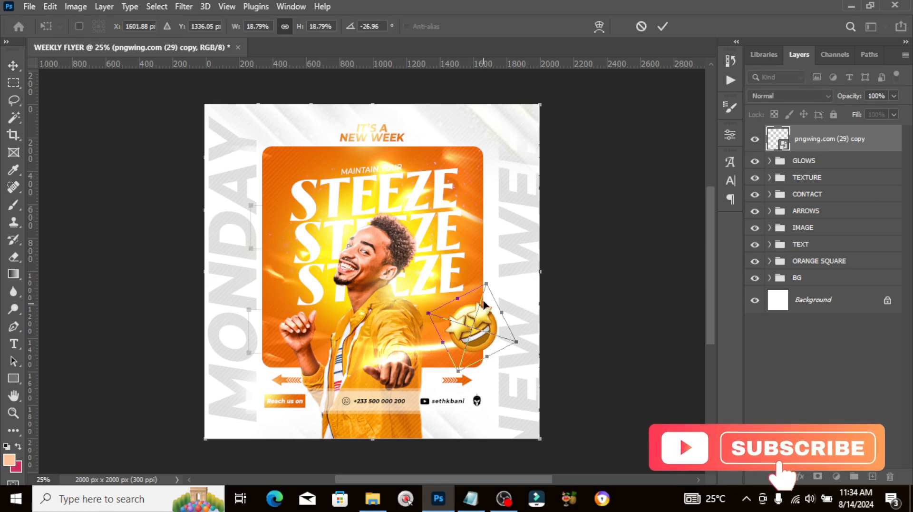
{"action": "left_click_drag", "start_coordinate": [453, 285], "coordinate": [455, 305]}
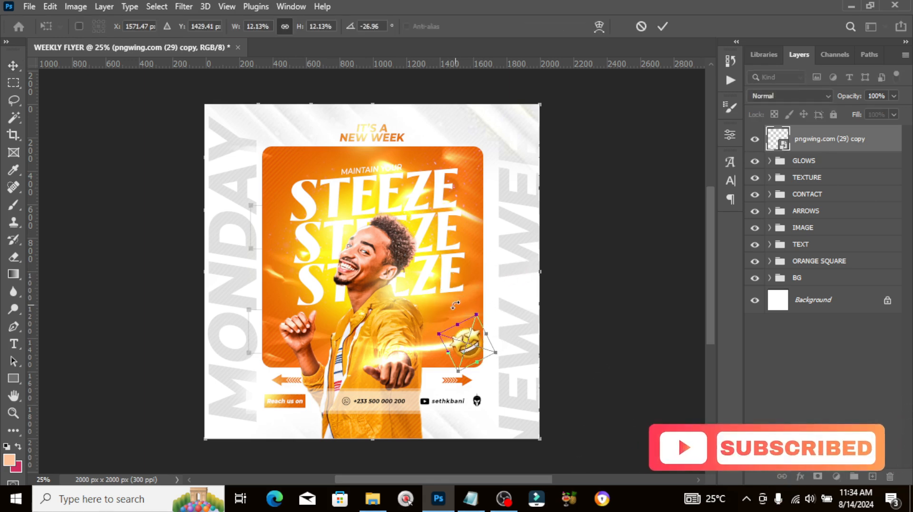
{"action": "key", "text": "Return"}
{"action": "left_click_drag", "start_coordinate": [469, 357], "coordinate": [481, 352]}
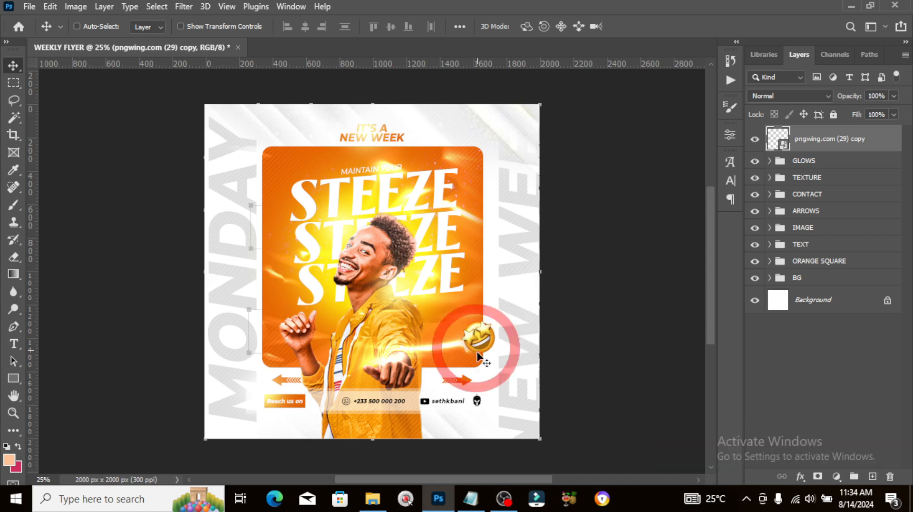
Apply a Motion Blur filter to the emoji with a 31° angle and a distance of 50 pixels.
{"action": "left_click", "coordinate": [181, 7]}
{"action": "mouse_move", "coordinate": [196, 180]}
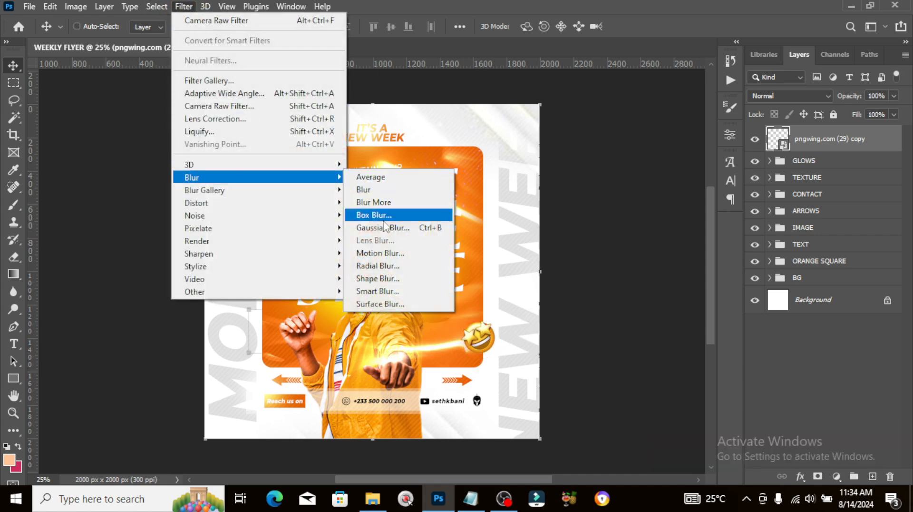
{"action": "left_click", "coordinate": [380, 254]}
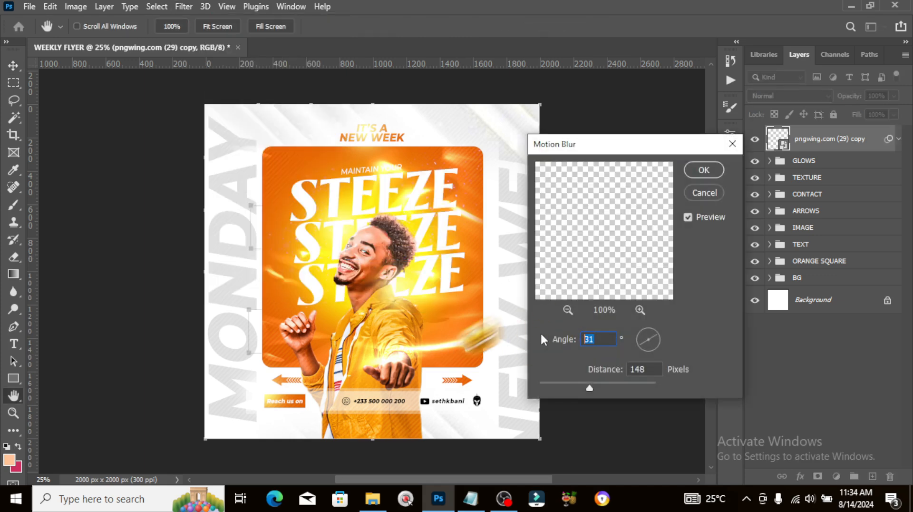
{"action": "key", "text": "Tab"}
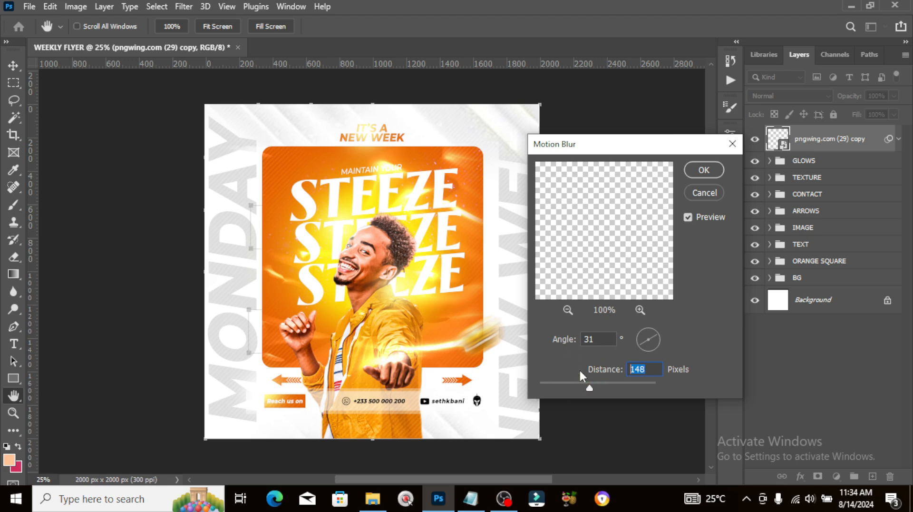
{"action": "type", "text": "50"}
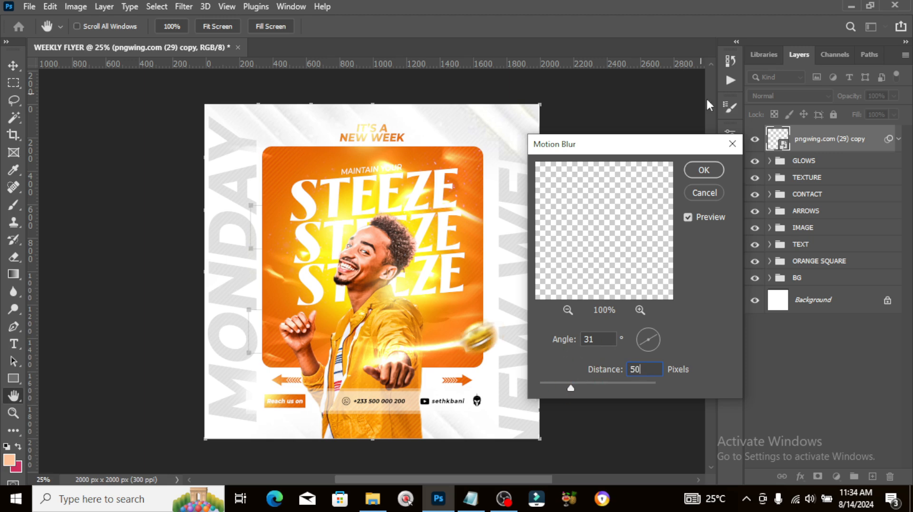
{"action": "left_click", "coordinate": [709, 171]}
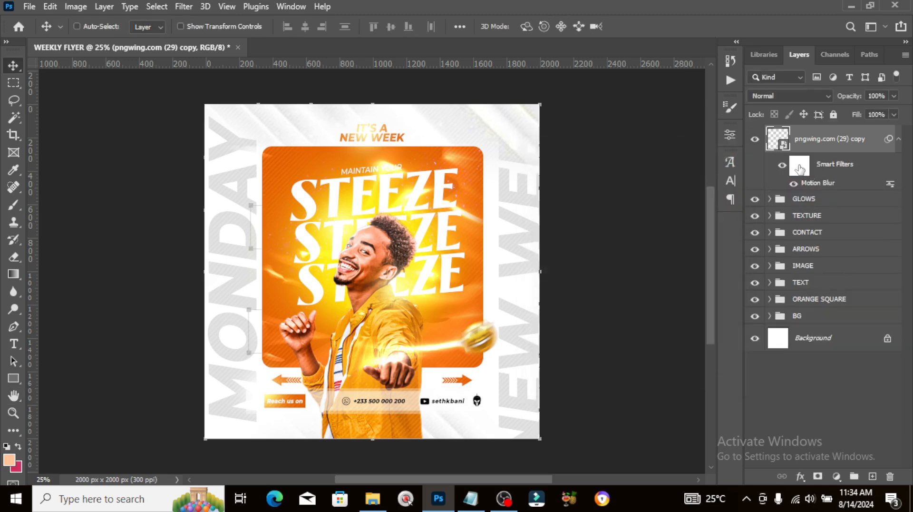
Paint black on the emoji's smart filter mask with a 150 px brush to remove the blur from its centre.
{"action": "left_click", "coordinate": [799, 167]}
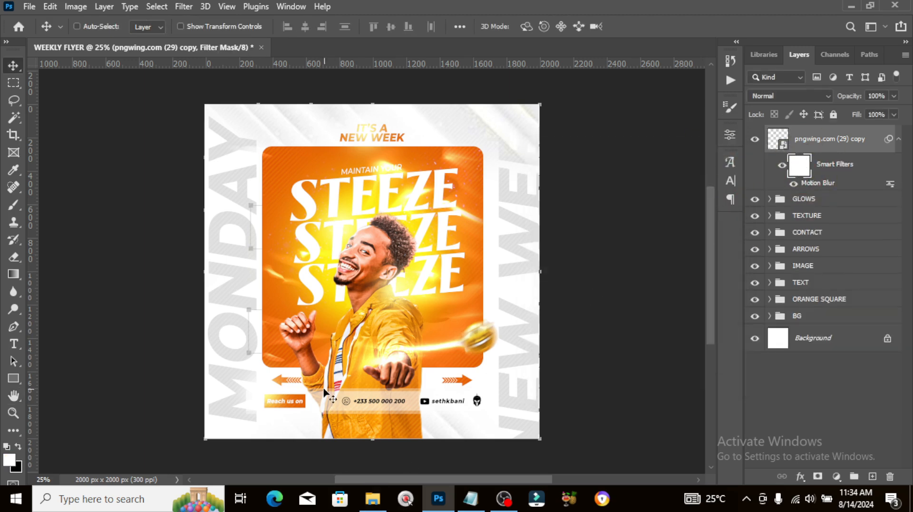
{"action": "key", "text": "b"}
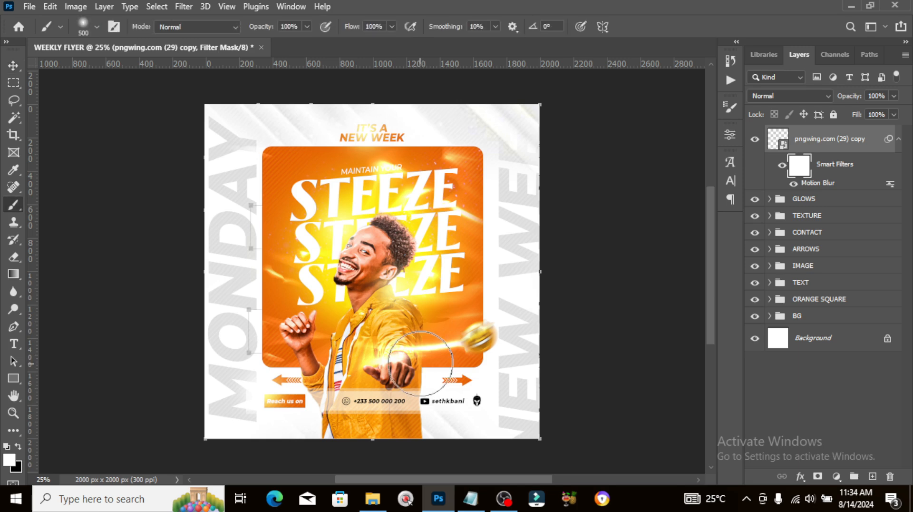
{"action": "key", "text": "bracketleft"}
{"action": "key", "text": "bracketleft"}
{"action": "key", "text": "bracketleft"}
{"action": "key", "text": "bracketleft"}
{"action": "key", "text": "bracketleft"}
{"action": "key", "text": "bracketleft"}
{"action": "key", "text": "bracketleft"}
{"action": "left_click", "coordinate": [18, 446]}
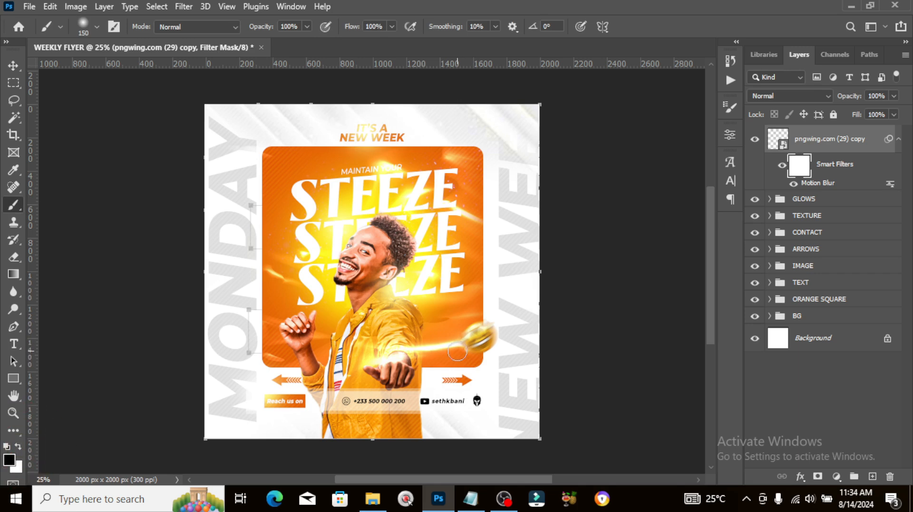
{"action": "left_click", "coordinate": [479, 337]}
{"action": "left_click", "coordinate": [897, 138]}
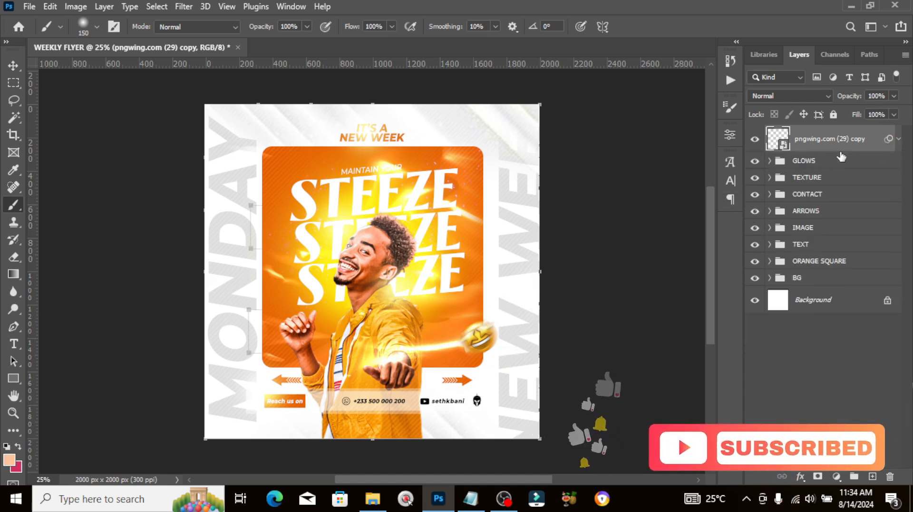
Group the emoji layer, name the group motion and collapse it.
{"action": "key", "text": "ctrl+g"}
{"action": "double_click", "coordinate": [808, 133]}
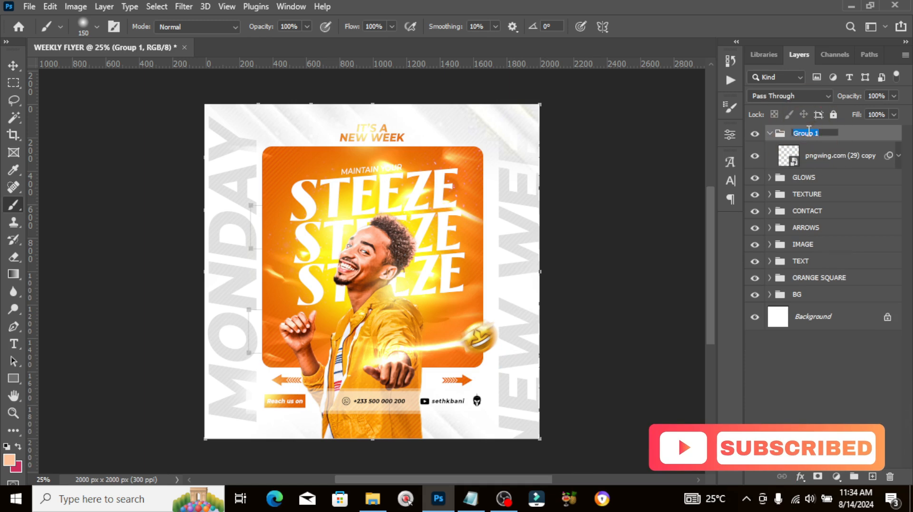
{"action": "type", "text": "motion"}
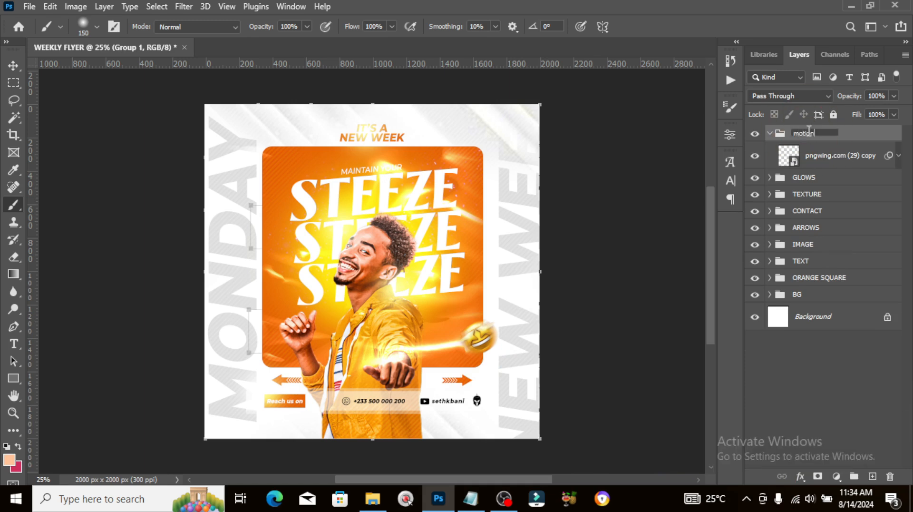
{"action": "key", "text": "Return"}
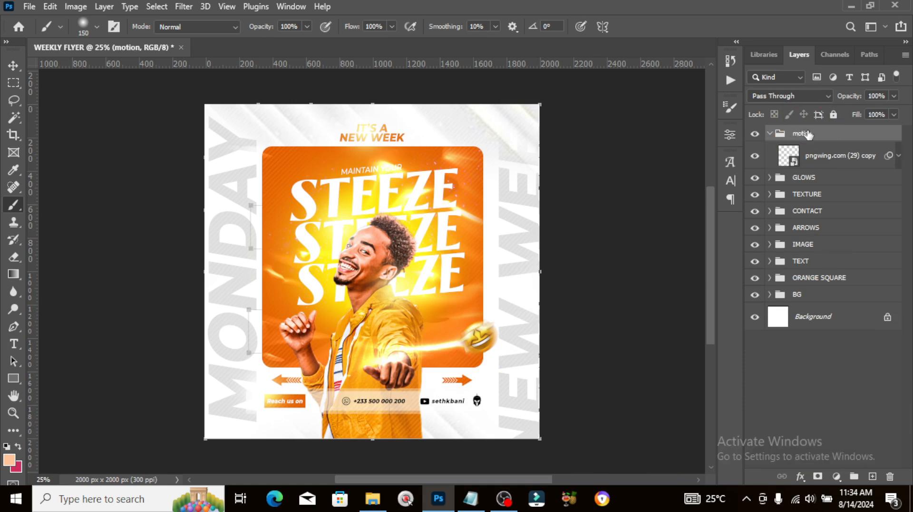
{"action": "left_click", "coordinate": [770, 134]}
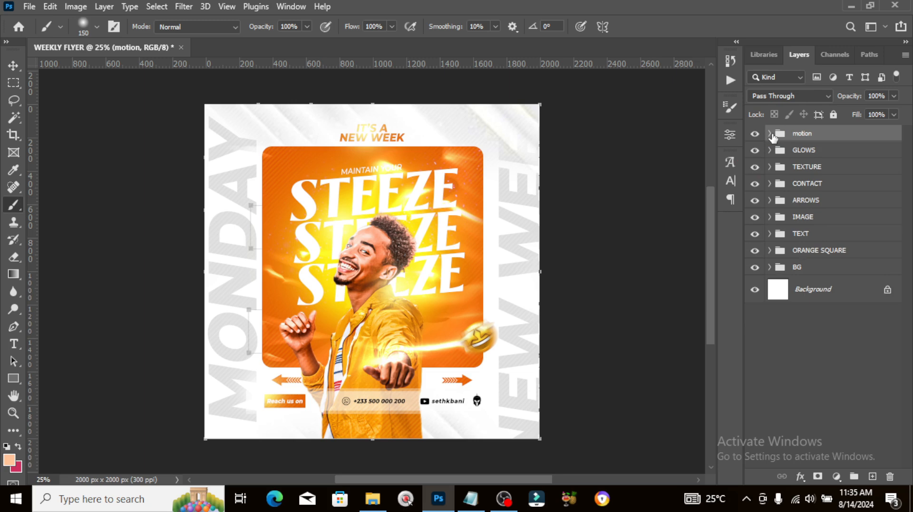
Stamp all visible layers onto a new layer above the motion group and convert it to a smart object.
{"action": "key", "text": "ctrl+shift+alt+n"}
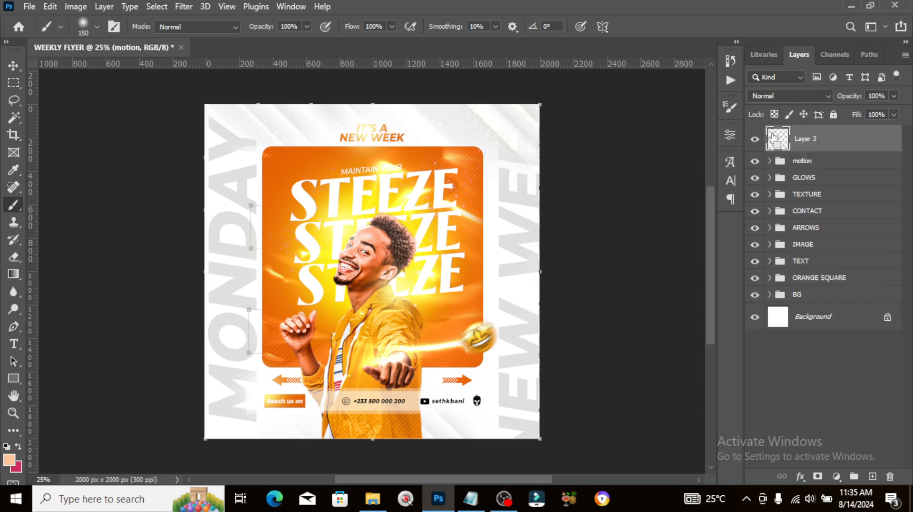
{"action": "right_click", "coordinate": [783, 138]}
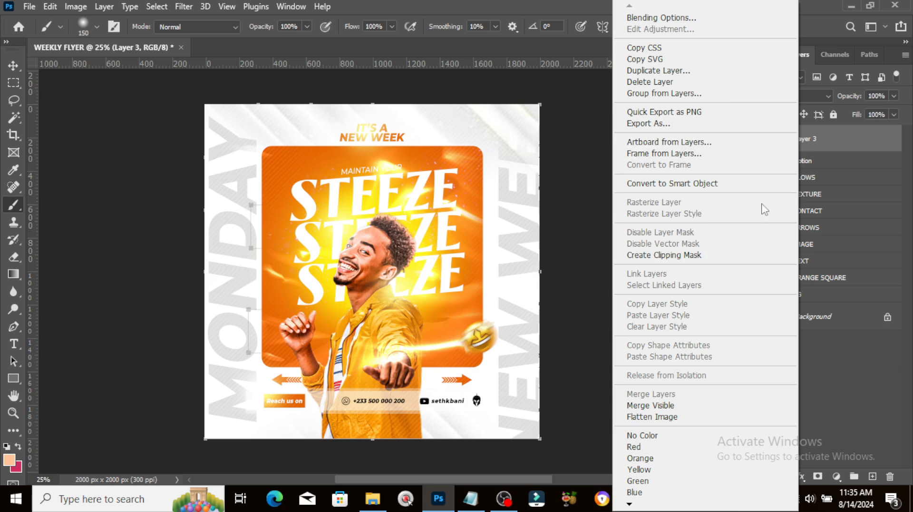
{"action": "left_click", "coordinate": [678, 184]}
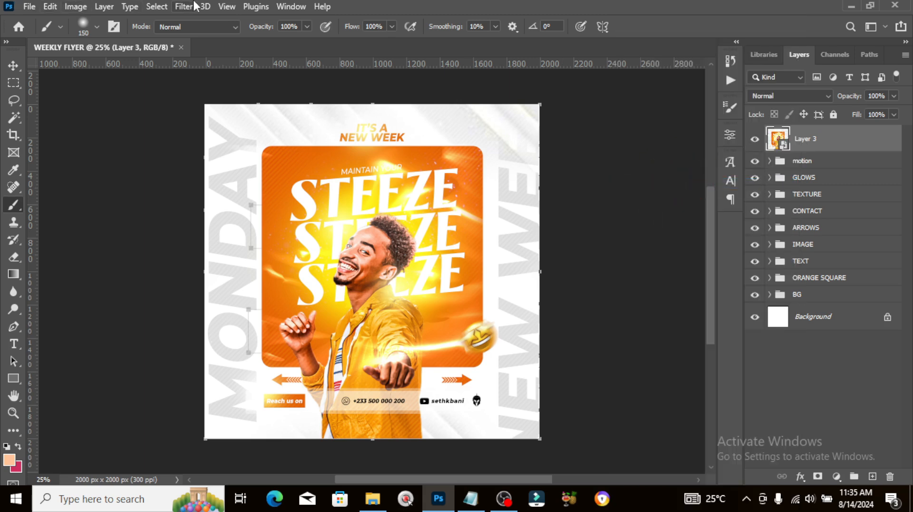
Open the stamped layer in the Camera Raw Filter and set Temperature to +14 and Contrast to +17.
{"action": "left_click", "coordinate": [183, 6]}
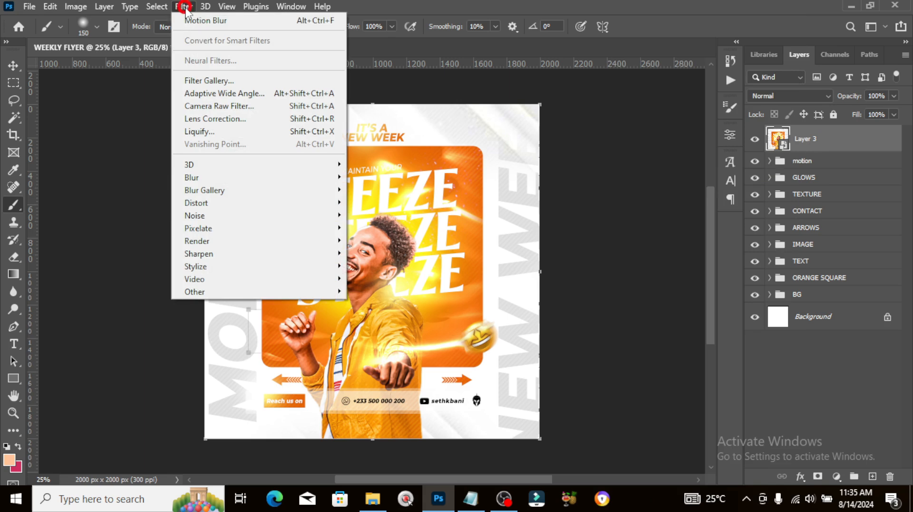
{"action": "left_click", "coordinate": [216, 107]}
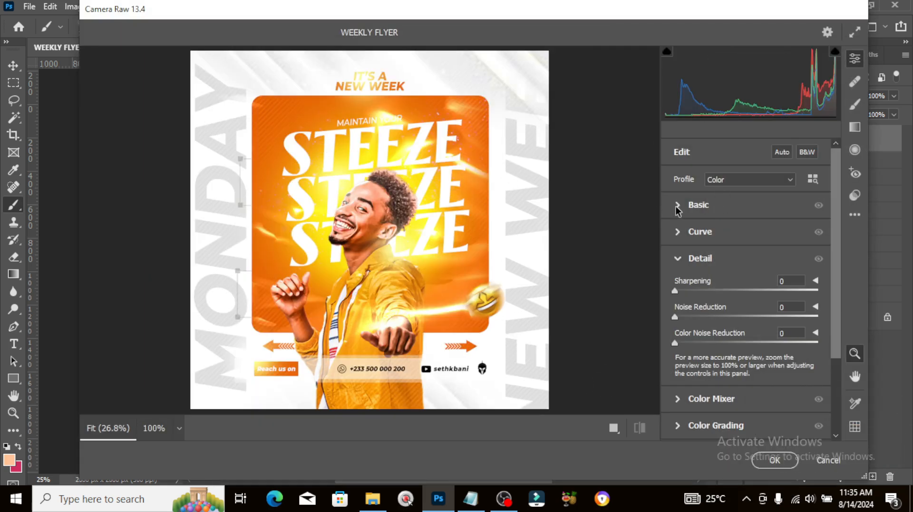
{"action": "left_click", "coordinate": [677, 205]}
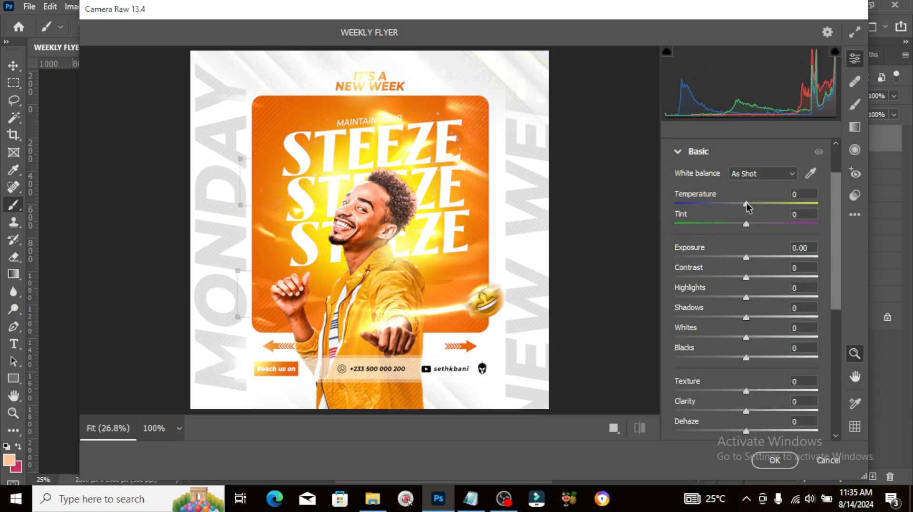
{"action": "left_click_drag", "start_coordinate": [747, 203], "coordinate": [757, 204]}
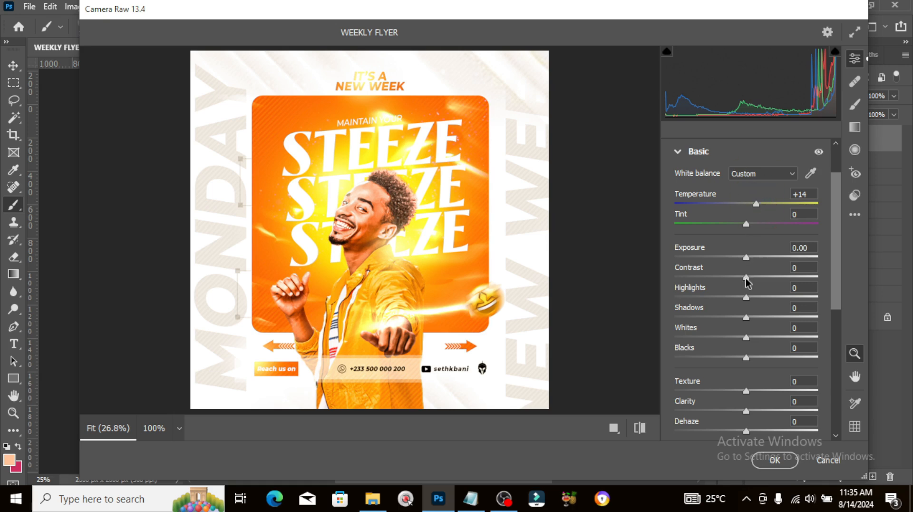
{"action": "left_click_drag", "start_coordinate": [746, 277], "coordinate": [758, 277]}
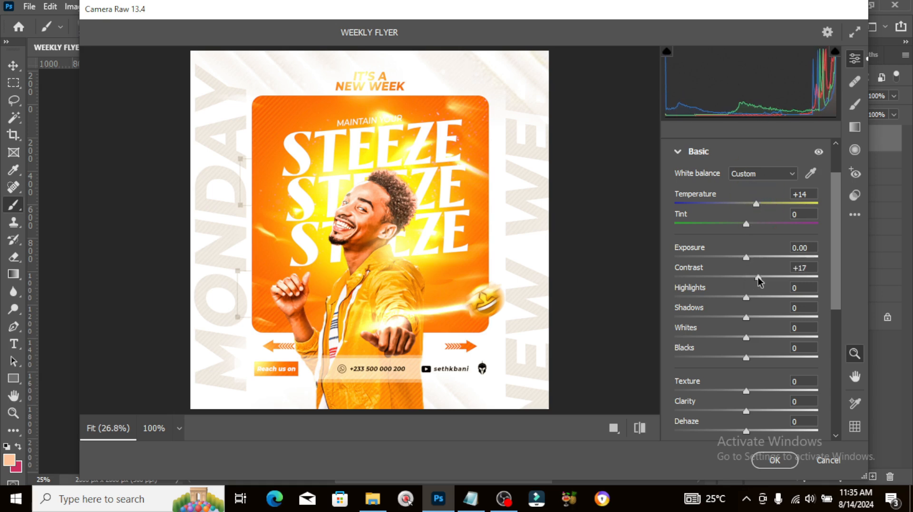
{"action": "left_click", "coordinate": [678, 151]}
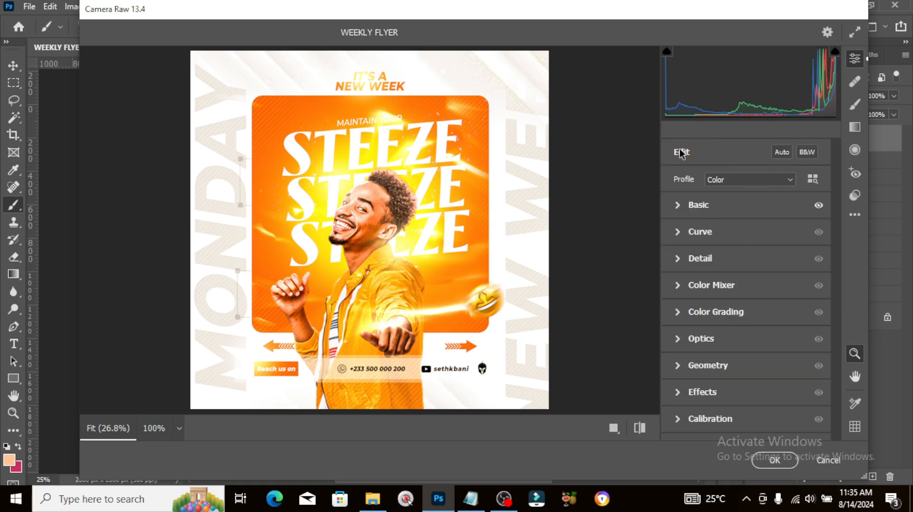
Add Grain of about 36 in the Camera Raw effects and apply the filter.
{"action": "left_click", "coordinate": [677, 398]}
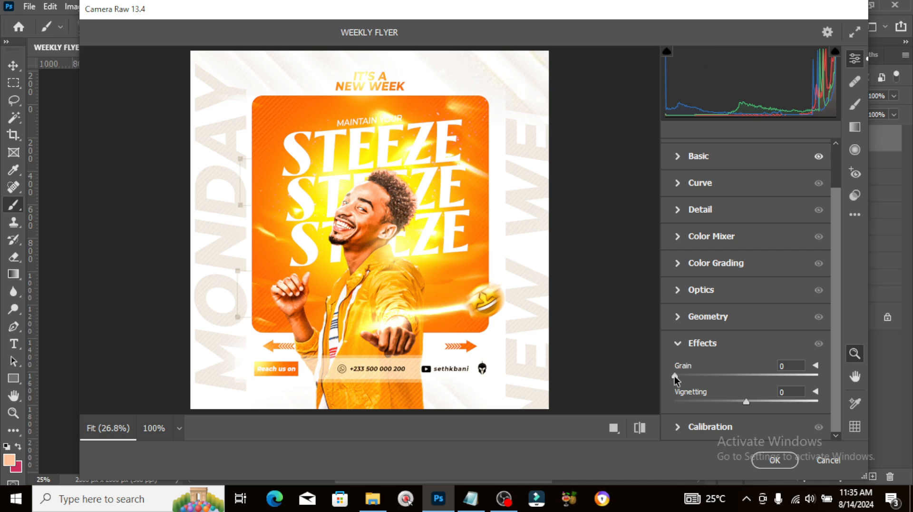
{"action": "left_click_drag", "start_coordinate": [674, 376], "coordinate": [725, 370]}
{"action": "left_click", "coordinate": [775, 460]}
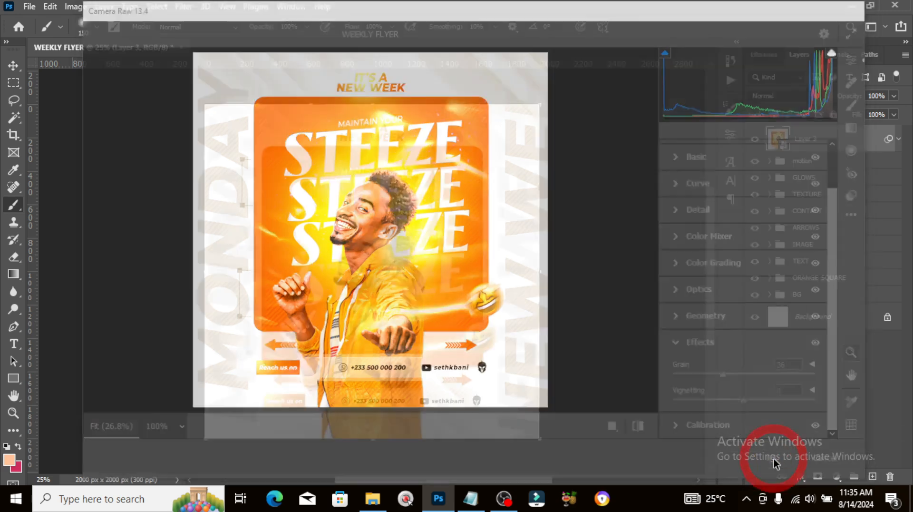
Toggle the graded layer's visibility to compare the flyer before and after, leaving it shown with its filter list collapsed.
{"action": "left_click", "coordinate": [755, 139]}
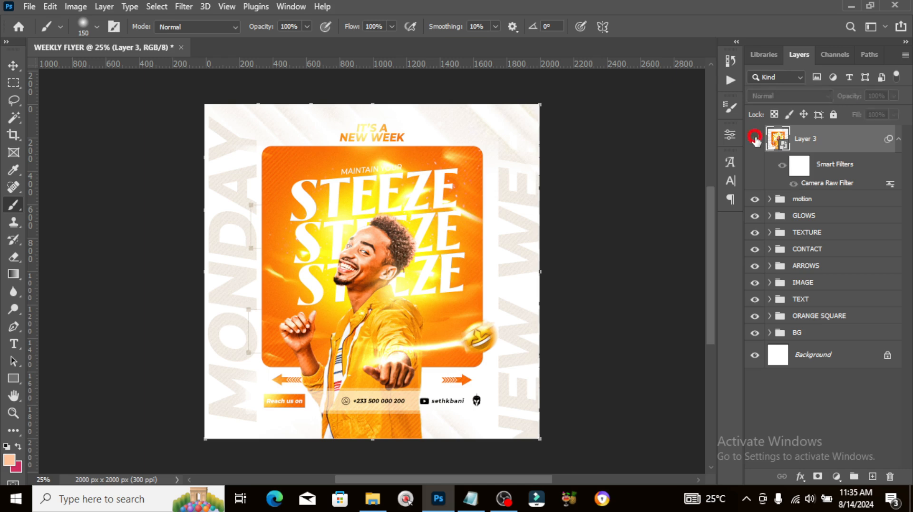
{"action": "left_click", "coordinate": [756, 139]}
{"action": "left_click", "coordinate": [755, 140]}
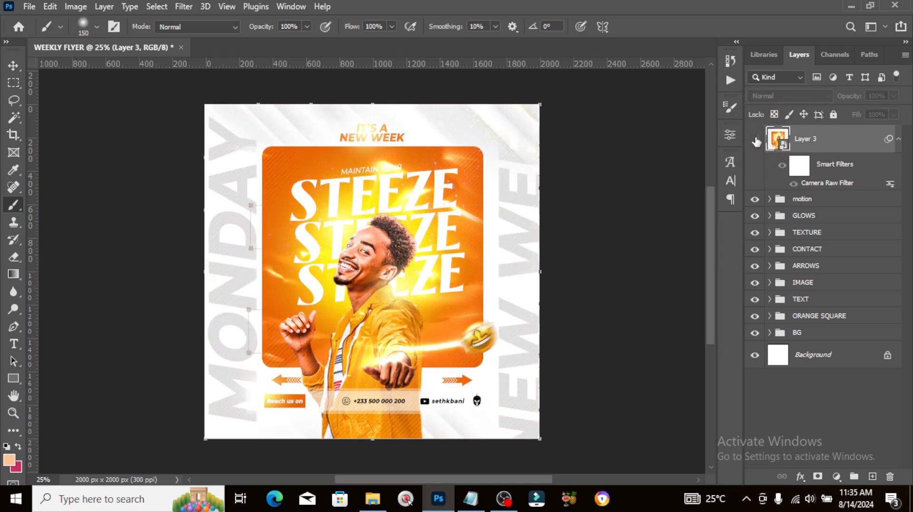
{"action": "left_click", "coordinate": [756, 140]}
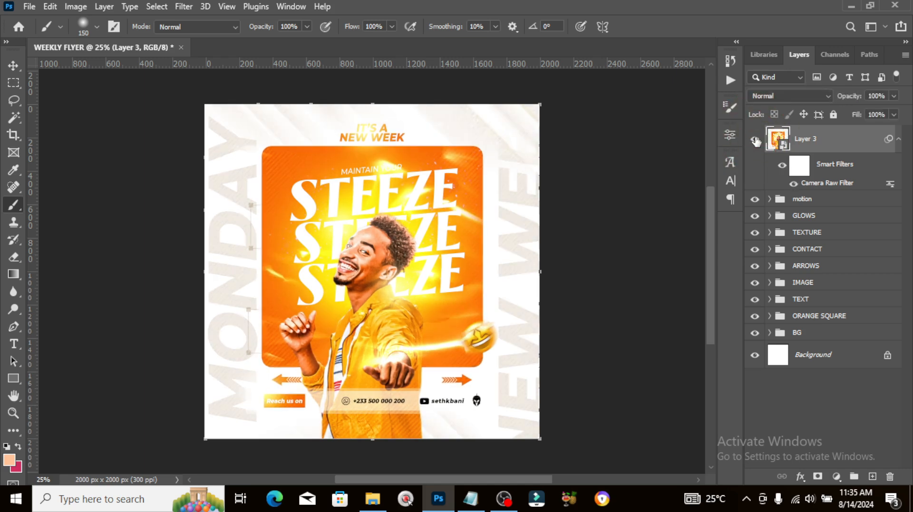
{"action": "left_click", "coordinate": [898, 140]}
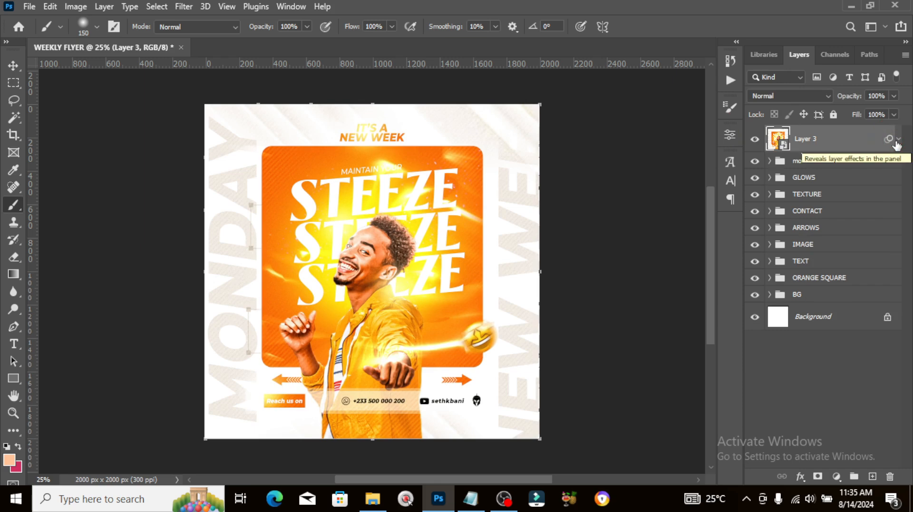